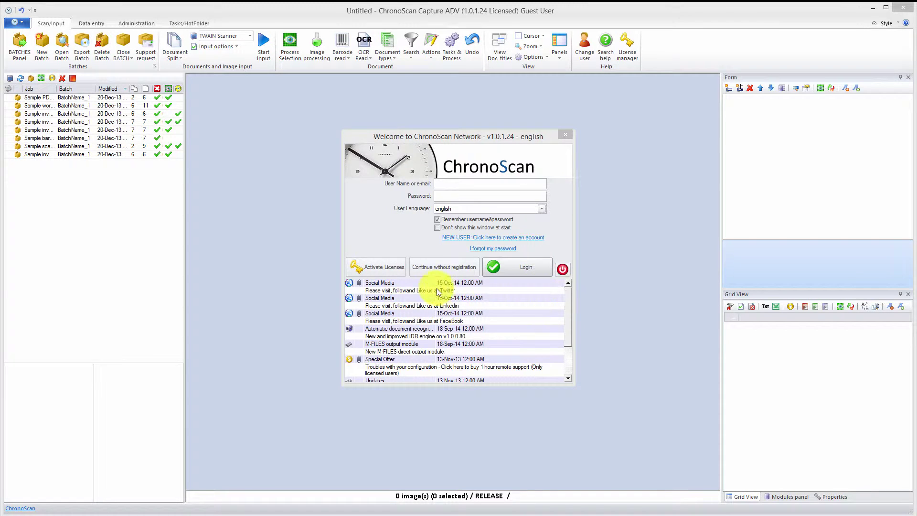
# - Continue without registration and start a new batch's job with the Job Wizard, naming it "Trigger and Grid Data Job"
pyautogui.click(430, 268)
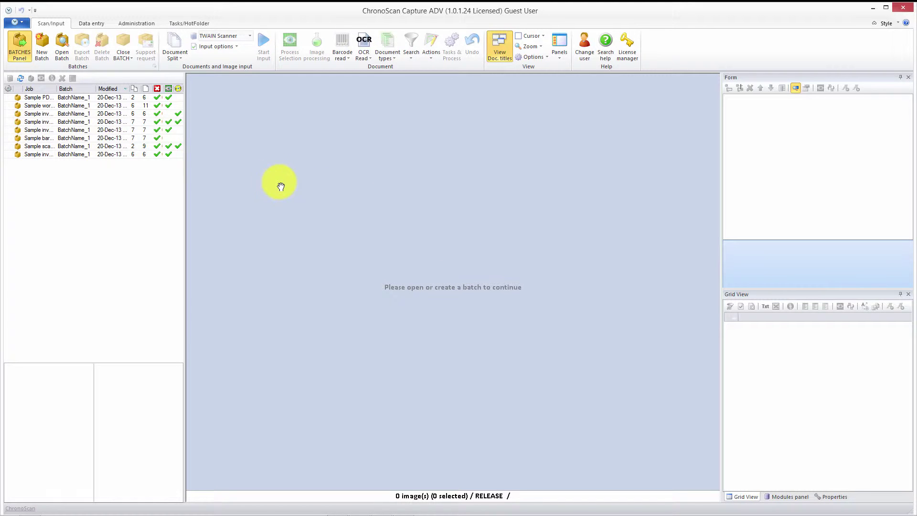
pyautogui.click(43, 46)
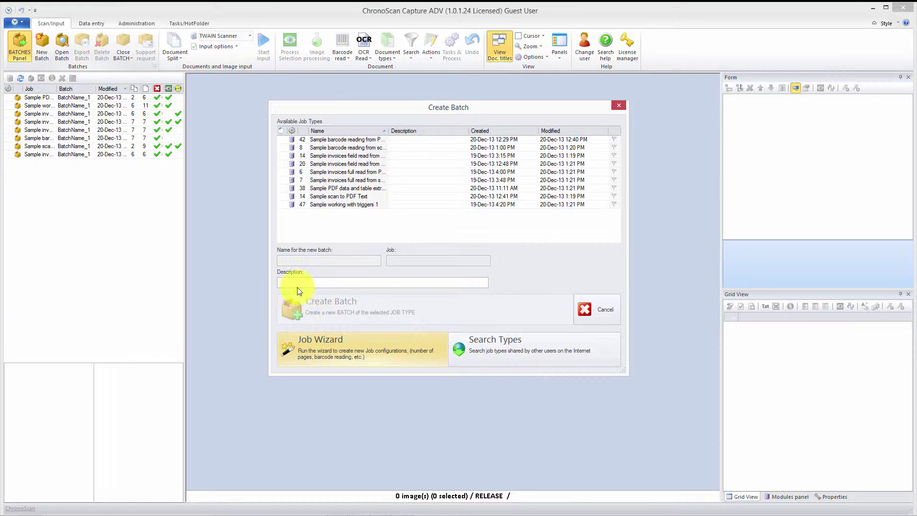
pyautogui.click(313, 348)
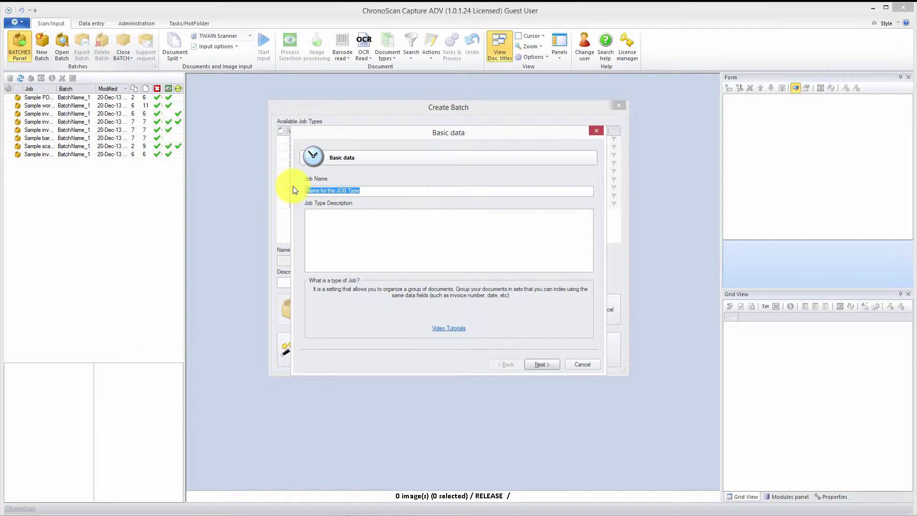
pyautogui.write('Trigger and Grid Data Job')
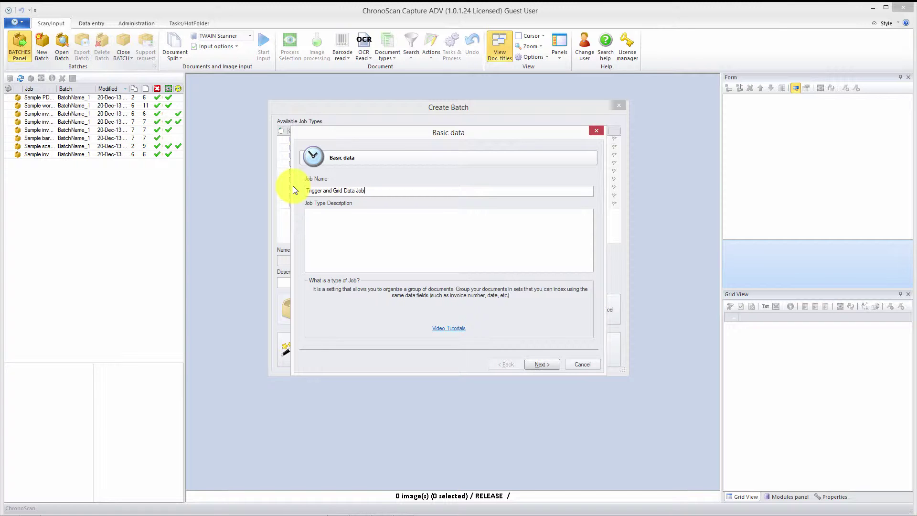
pyautogui.click(542, 365)
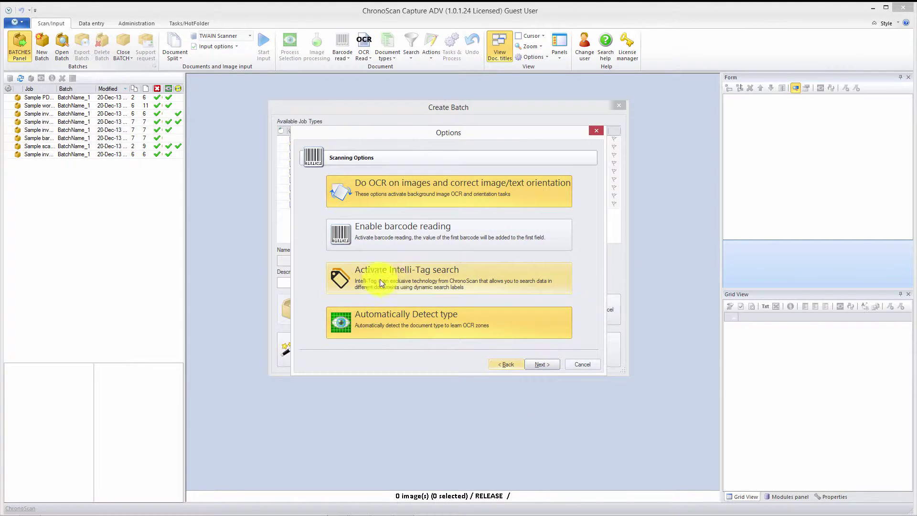
# - Accept the default scanning options and set the document split to Multi-Image Documents with Split manually
pyautogui.click(540, 364)
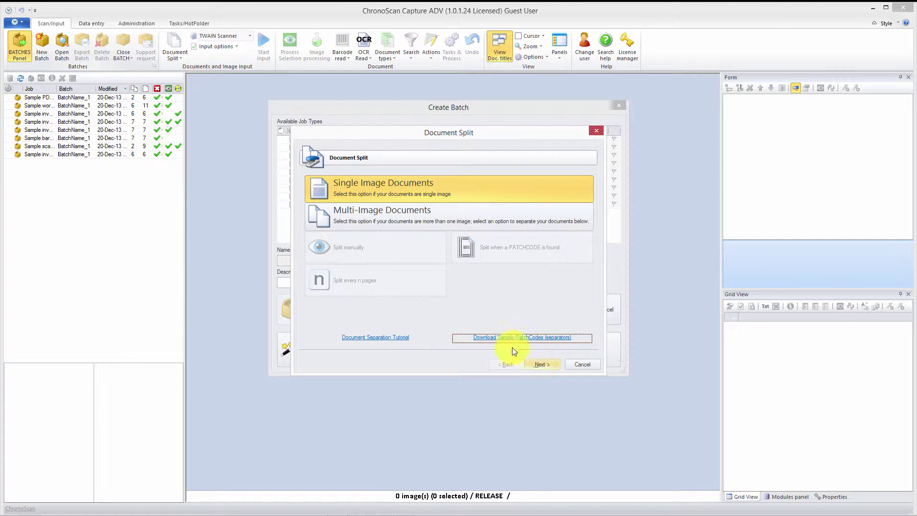
pyautogui.click(354, 218)
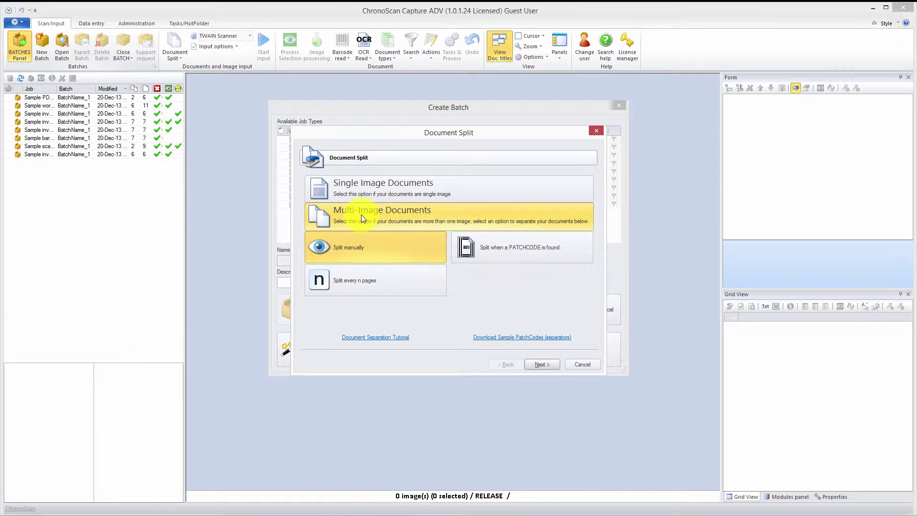
pyautogui.click(321, 247)
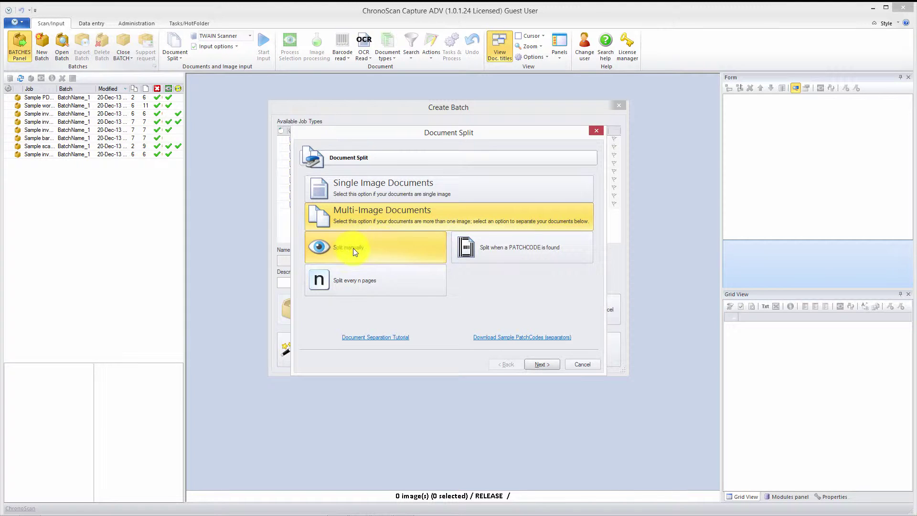
pyautogui.click(348, 215)
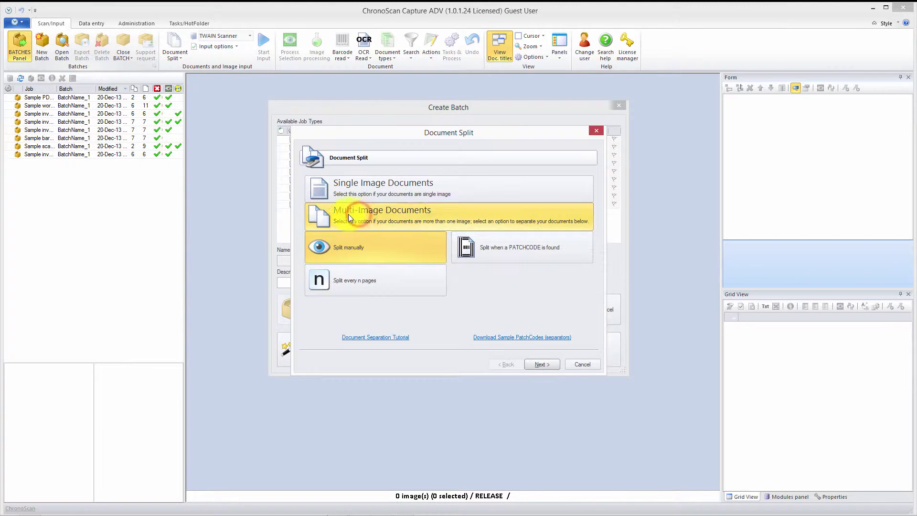
pyautogui.click(337, 248)
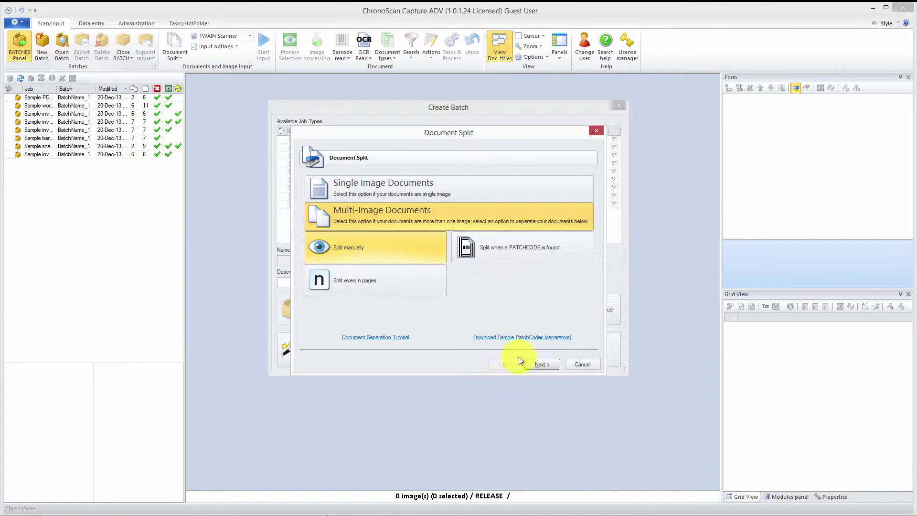
pyautogui.click(535, 363)
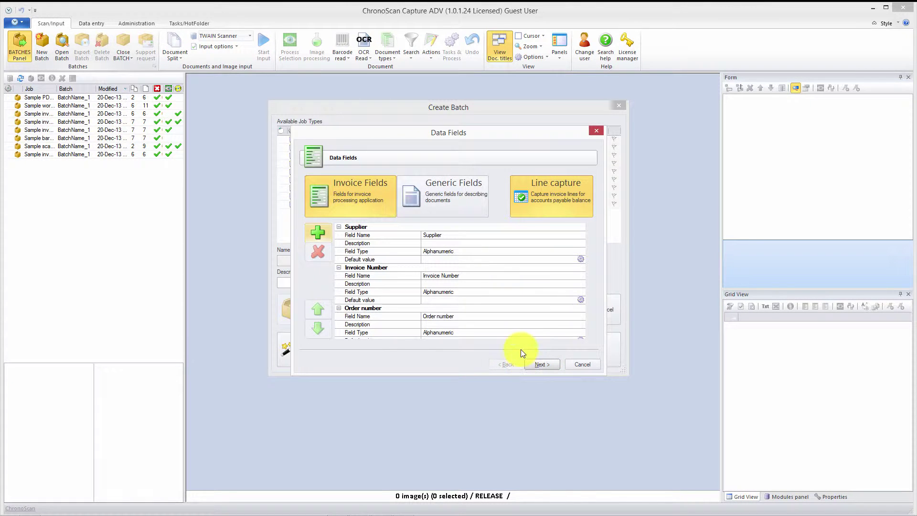
# - Review the invoice data fields and keep them with Line capture enabled for the job
pyautogui.moveTo(591, 242)
pyautogui.mouseDown()
pyautogui.moveTo(589, 300)
pyautogui.moveTo(593, 238)
pyautogui.mouseUp()
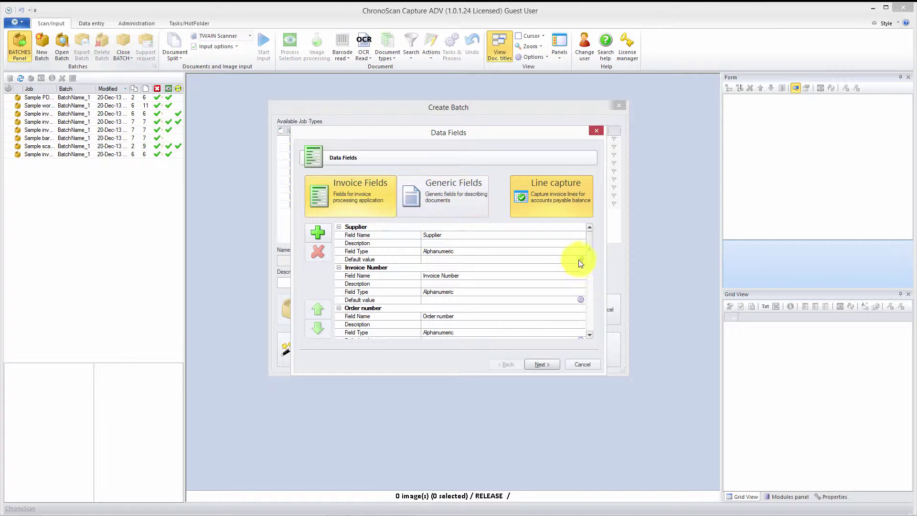
pyautogui.scroll(-8, 591, 268)
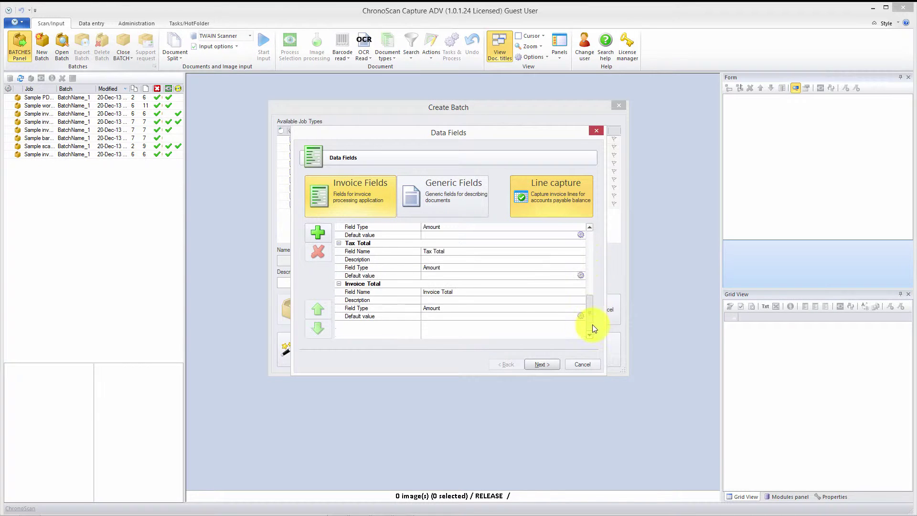
pyautogui.scroll(10, 594, 248)
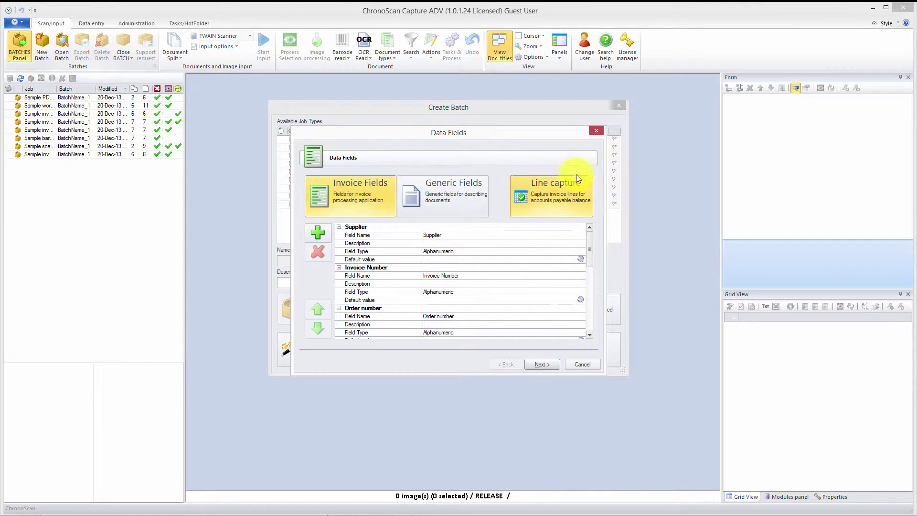
pyautogui.click(551, 197)
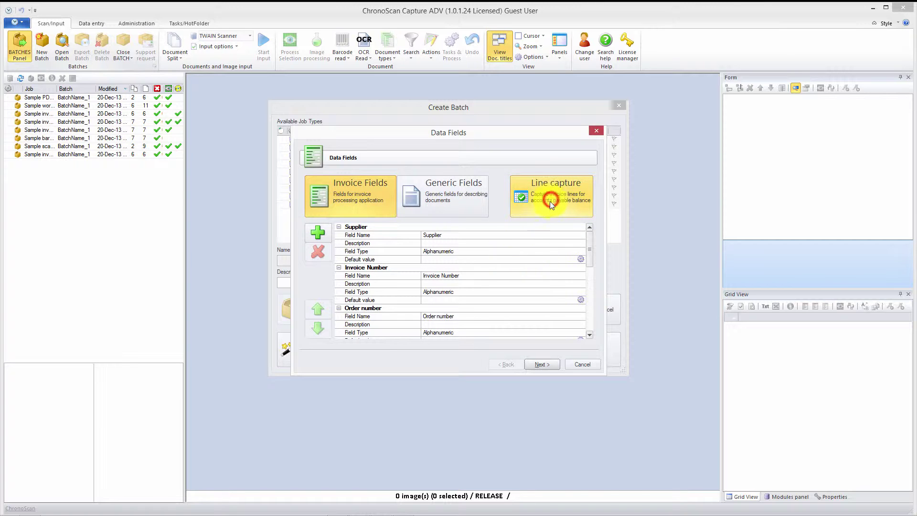
pyautogui.click(542, 364)
# - Keep Disk as the documents output with PDF File format and review the job summary
pyautogui.click(359, 201)
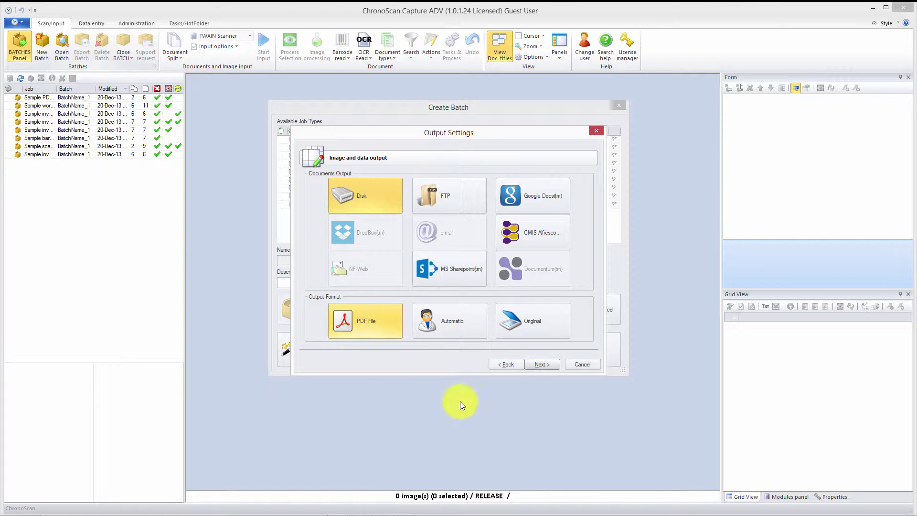
pyautogui.click(541, 364)
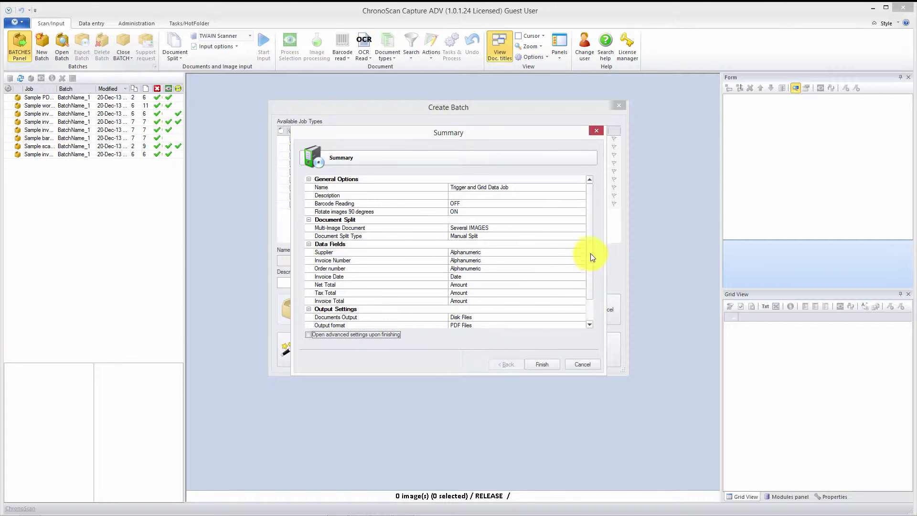
pyautogui.moveTo(591, 253)
pyautogui.mouseDown()
pyautogui.moveTo(592, 278)
pyautogui.moveTo(589, 246)
pyautogui.mouseUp()
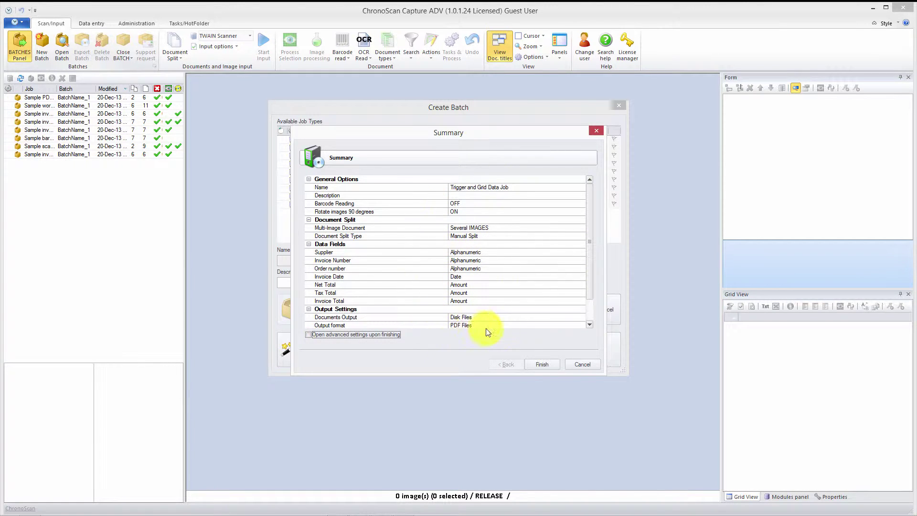
# - Finish the job wizard and create a batch named "Grid and Trigger Batch 1" from the new job
pyautogui.click(536, 366)
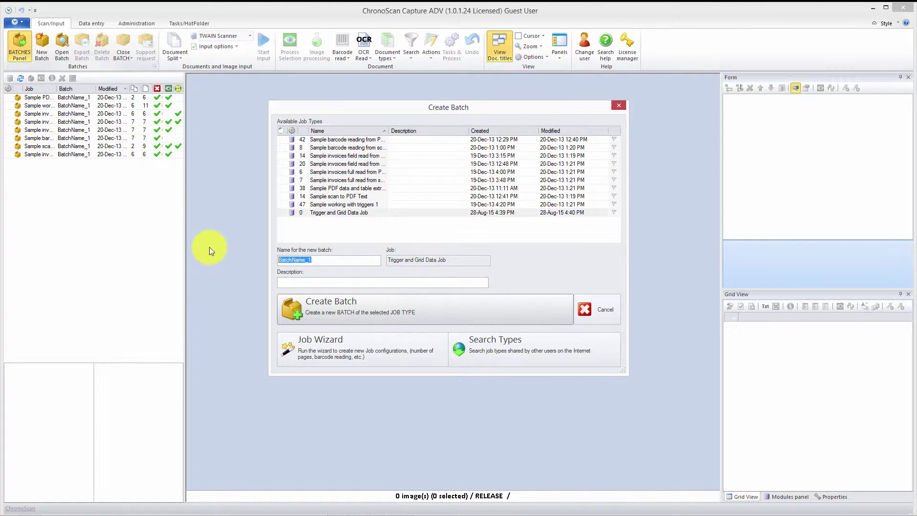
pyautogui.write('Grid and Trigger Batch 1')
pyautogui.click(300, 301)
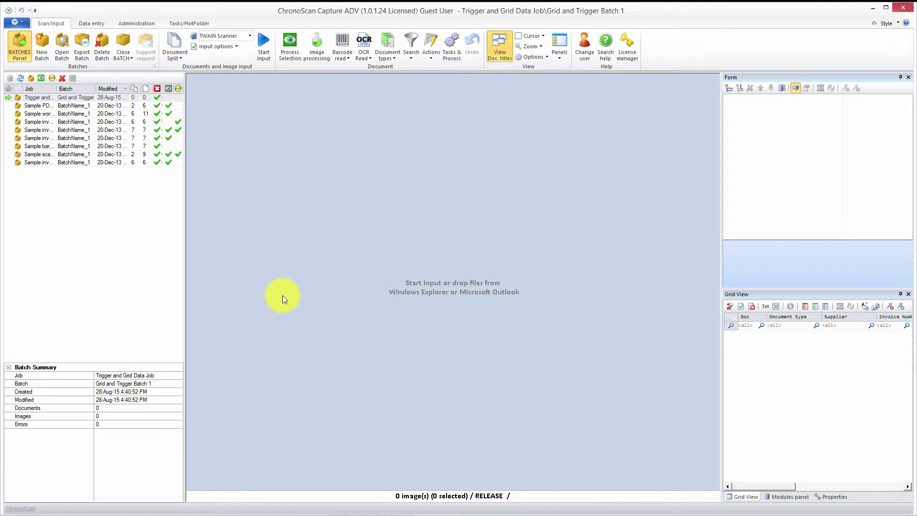
# - Add euskaltel_prueba1.pdf and euskaltel_prueba2.pdf to the batch with Extract TEXT from PDF enabled, applying the same import settings to the next file
pyautogui.moveTo(19, 513)
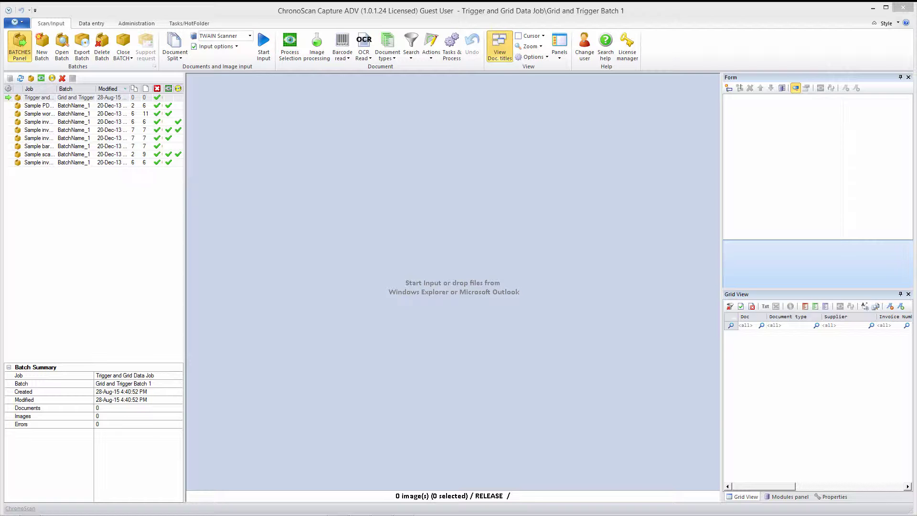
pyautogui.moveTo(770, 254); pyautogui.dragTo(459, 229)
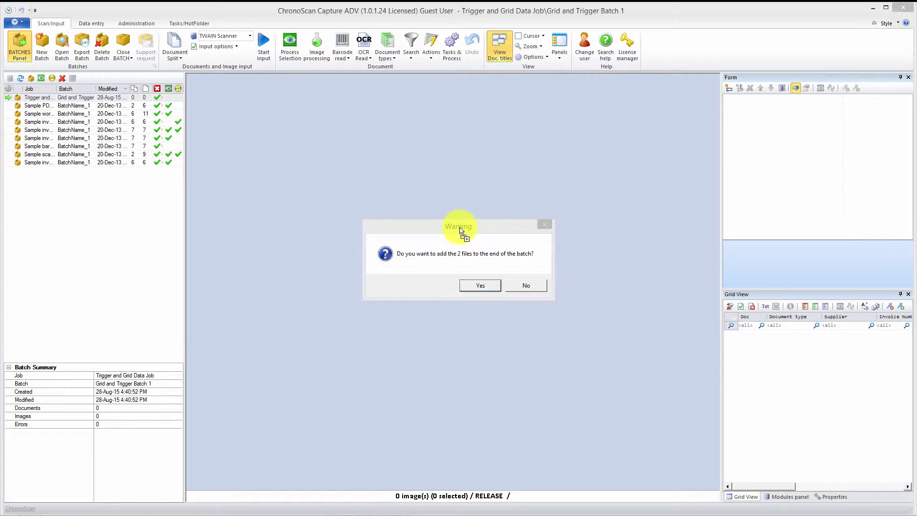
pyautogui.click(475, 287)
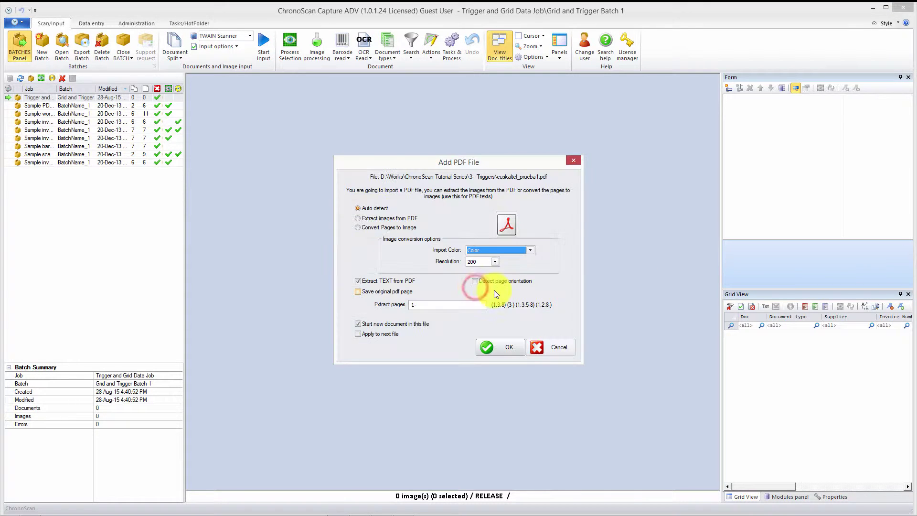
pyautogui.click(357, 281)
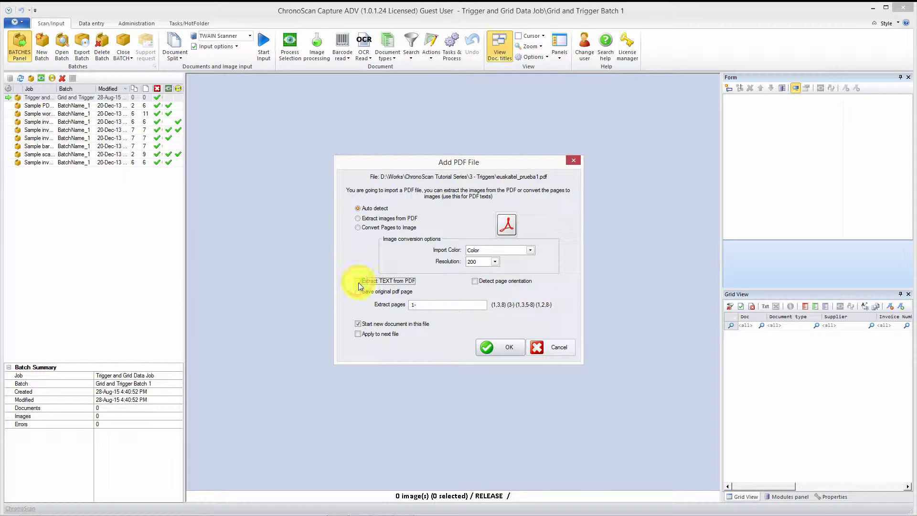
pyautogui.click(358, 282)
pyautogui.click(359, 335)
pyautogui.click(492, 352)
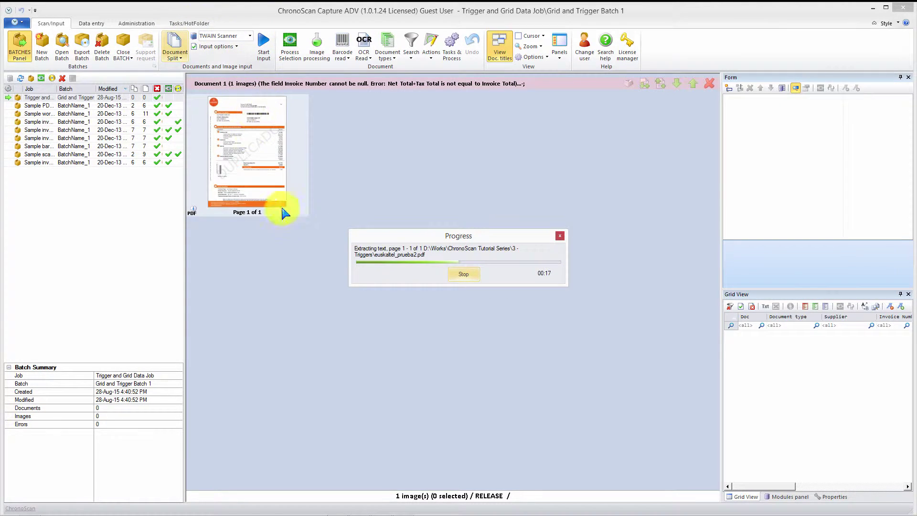
# - Open the first imported invoice for data entry and turn on OCR Zones Mode
pyautogui.click(254, 288)
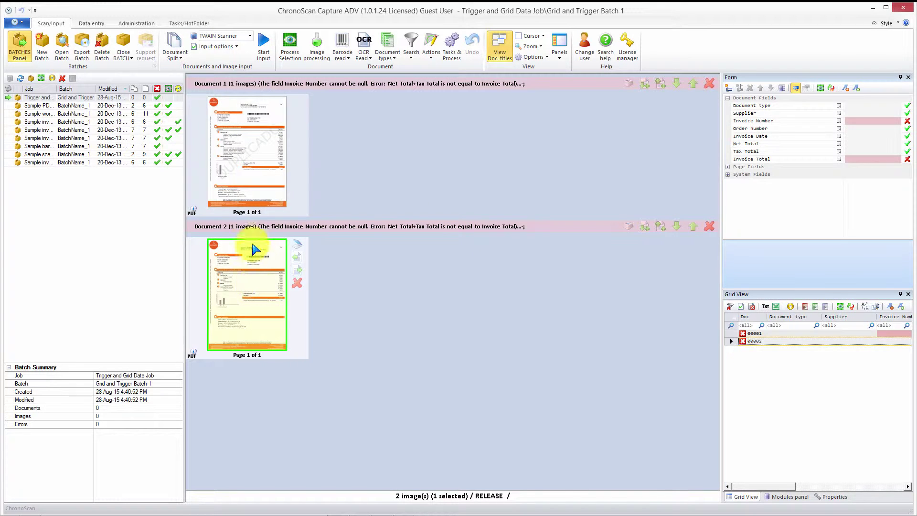
pyautogui.click(266, 153)
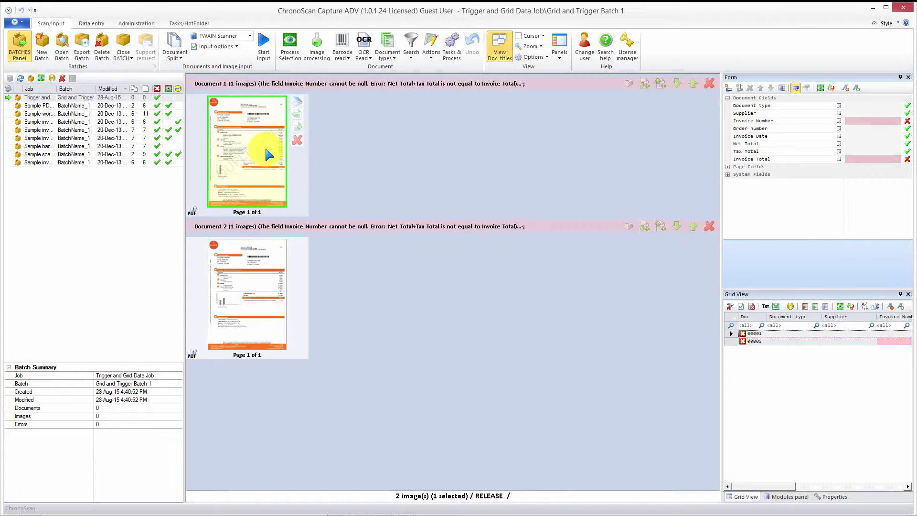
pyautogui.doubleClick(267, 145)
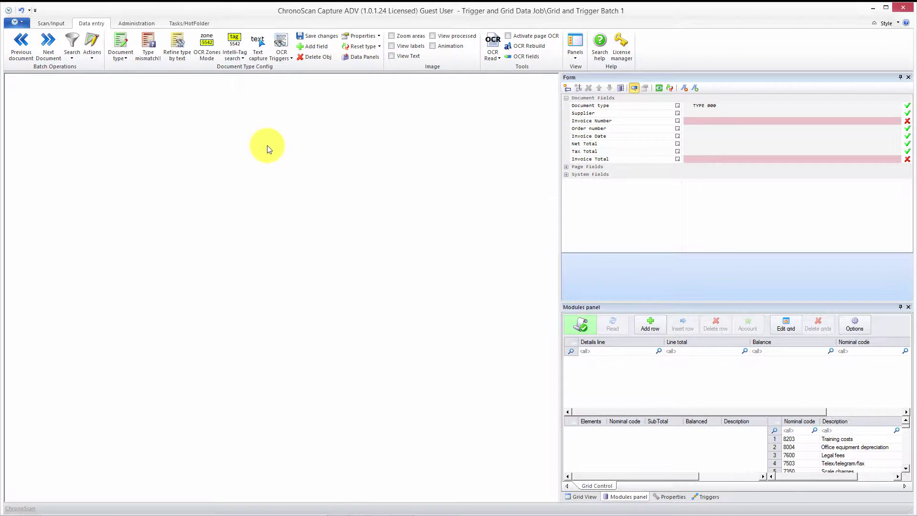
pyautogui.click(207, 46)
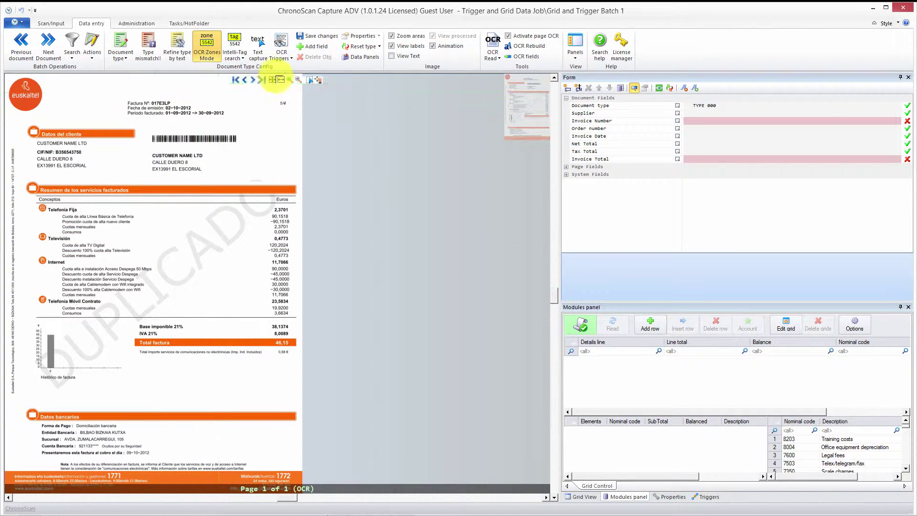
pyautogui.click(281, 80)
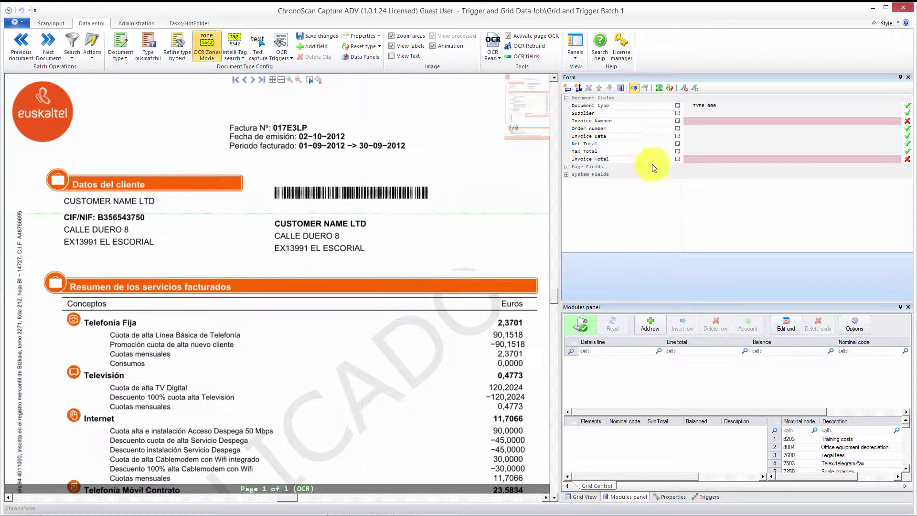
# - Remove the Supplier and Order number fields from the document fields, confirming each removal
pyautogui.click(630, 114)
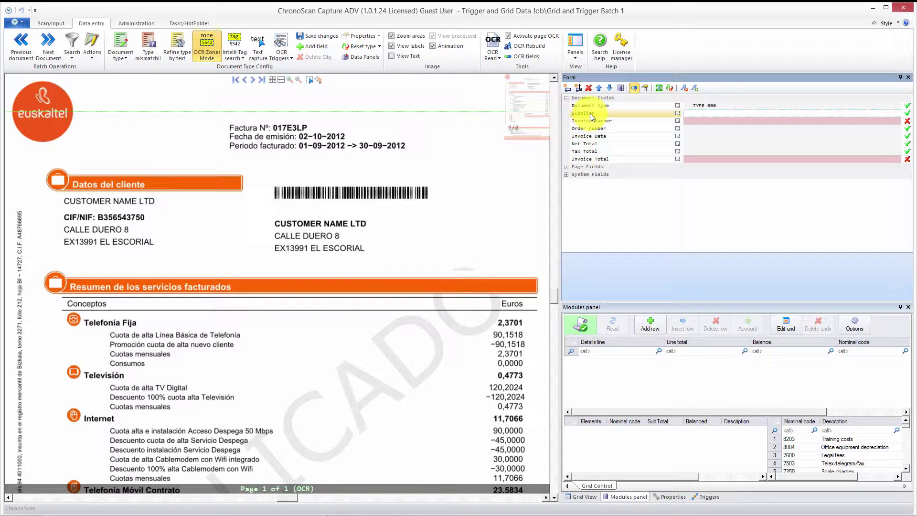
pyautogui.click(588, 88)
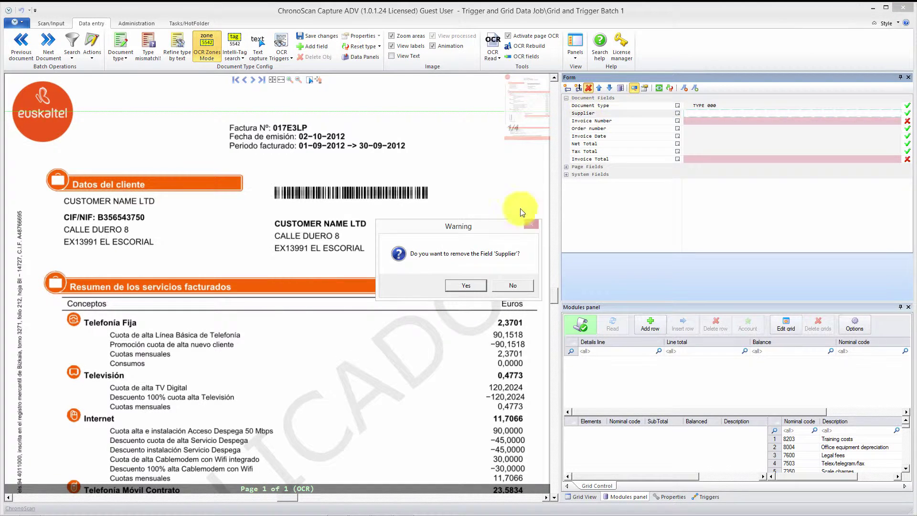
pyautogui.click(466, 285)
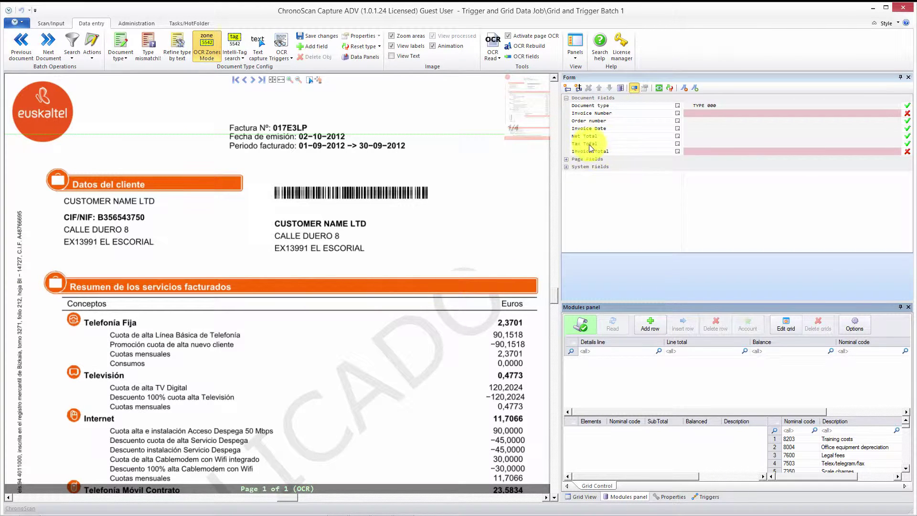
pyautogui.click(600, 120)
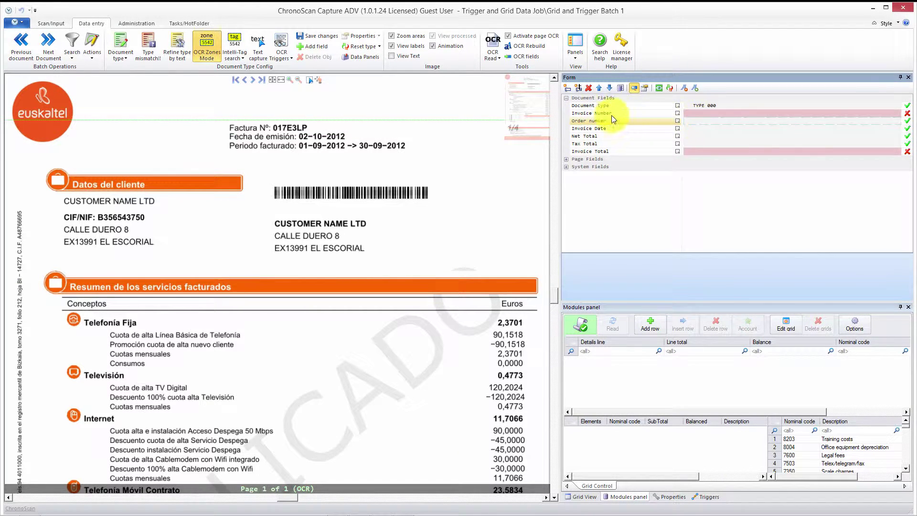
pyautogui.click(592, 90)
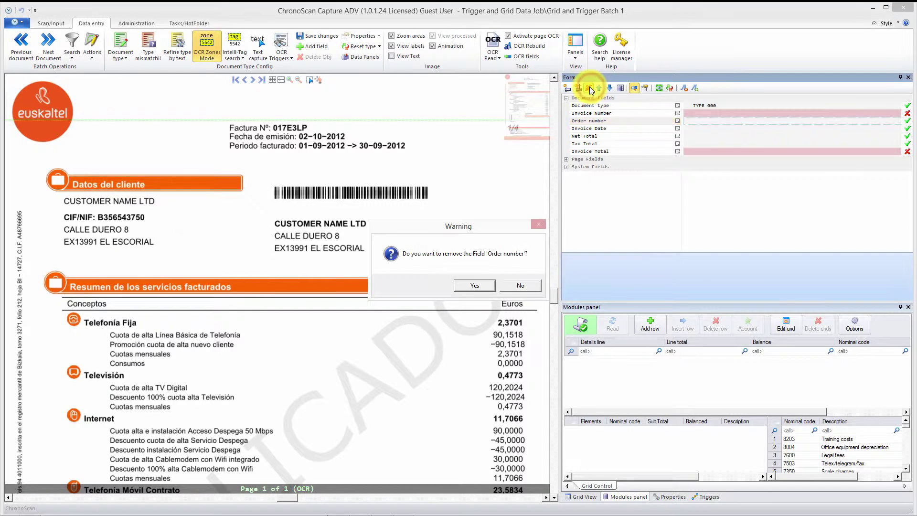
pyautogui.click(479, 293)
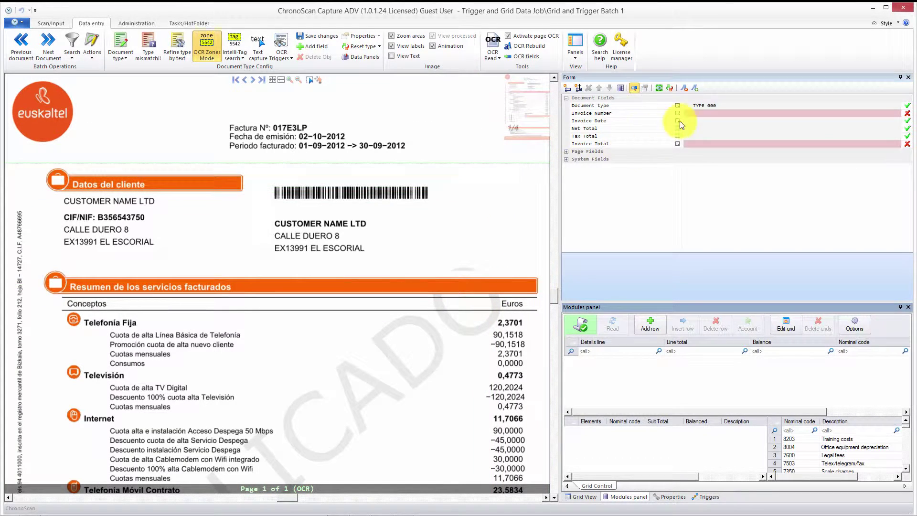
# - Draw the Invoice Number OCR zone around the number following "Factura Nº:" in the invoice header
pyautogui.click(695, 113)
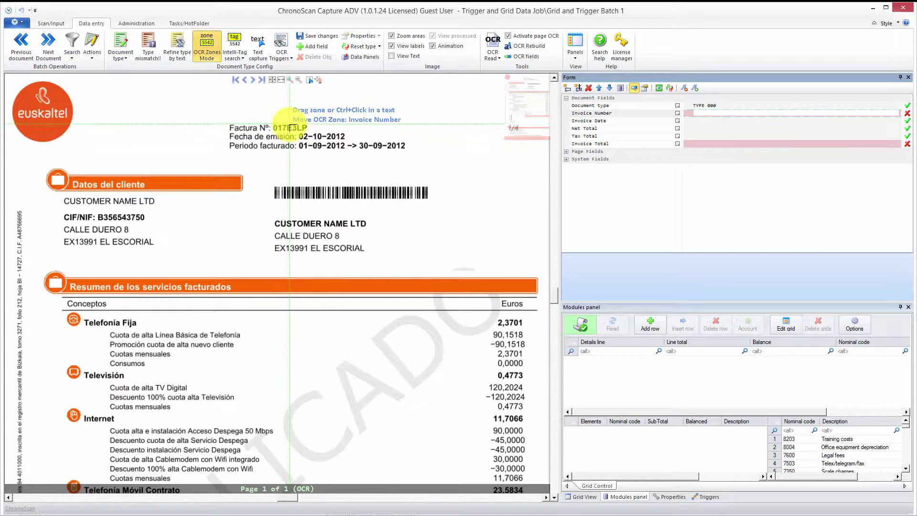
pyautogui.scroll(3, 286, 125)
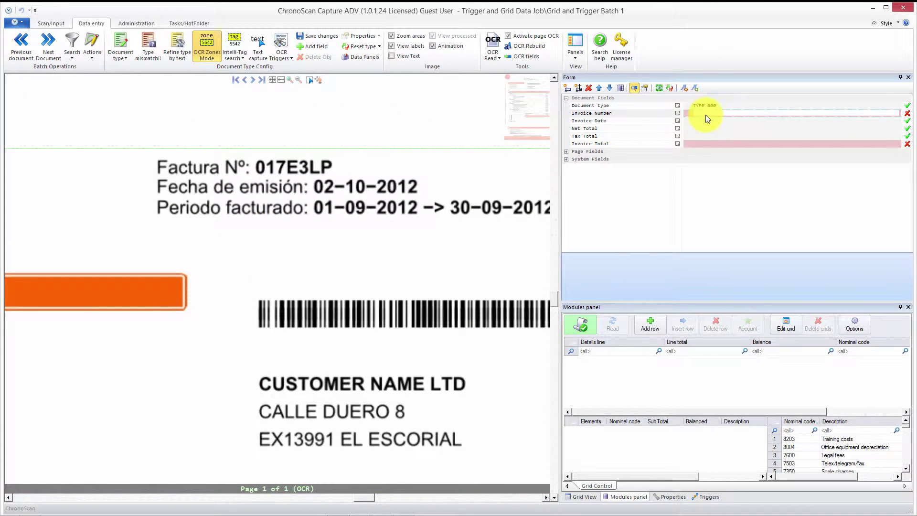
pyautogui.click(706, 116)
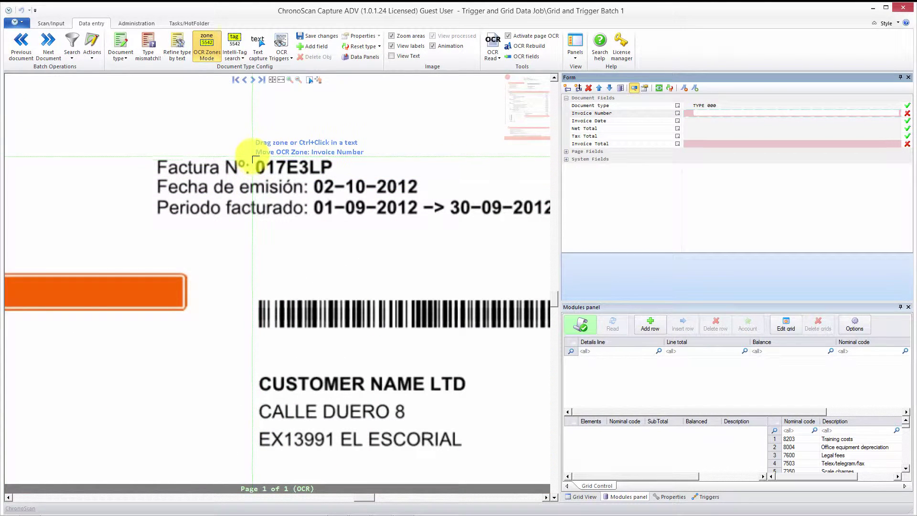
pyautogui.moveTo(253, 156); pyautogui.dragTo(338, 179)
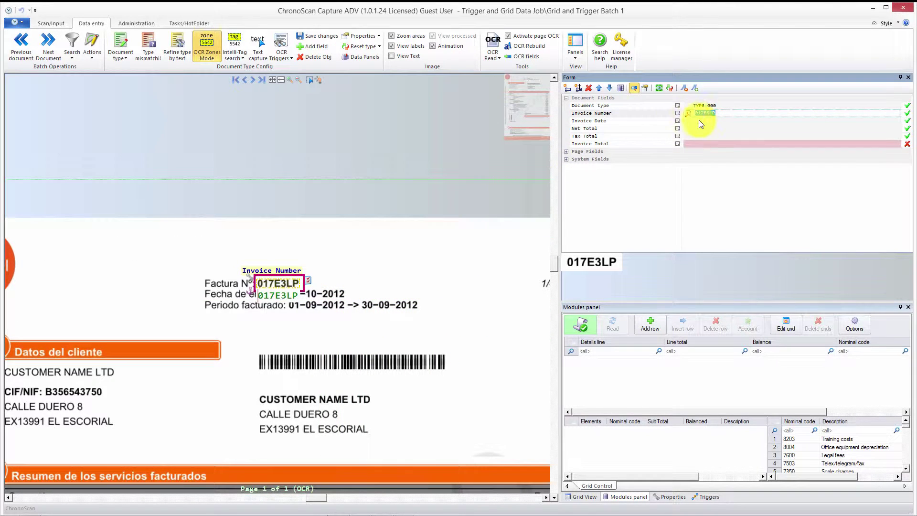
# - Draw the Invoice Date OCR zone around the date following "Fecha de emisión:" in the invoice header
pyautogui.click(703, 120)
pyautogui.scroll(1, 331, 303)
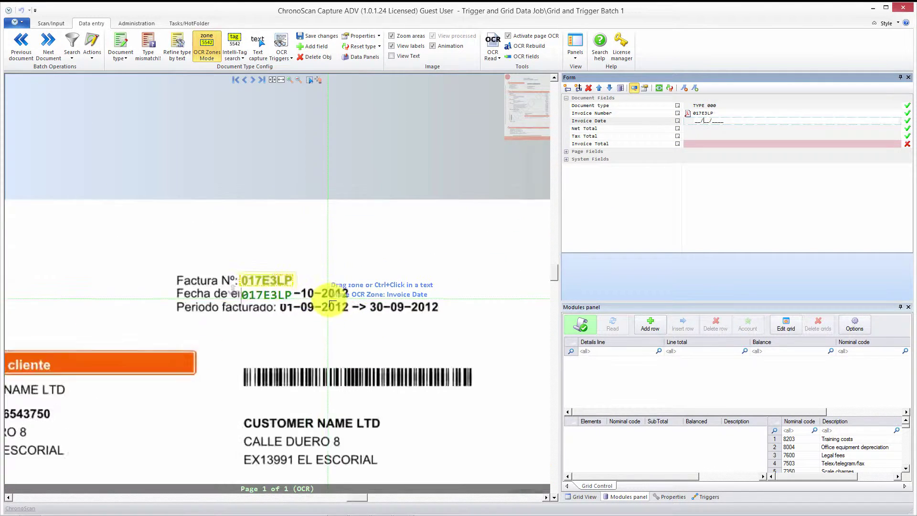
pyautogui.scroll(1, 331, 303)
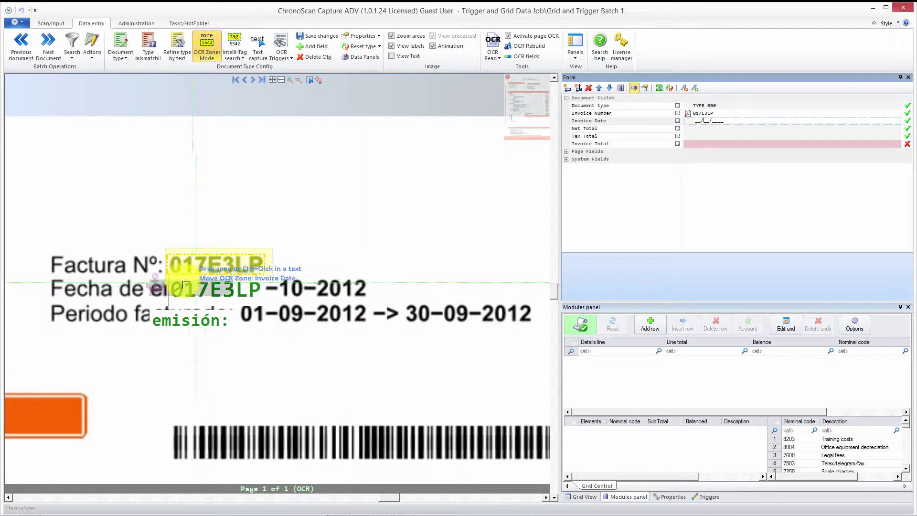
pyautogui.click(368, 283)
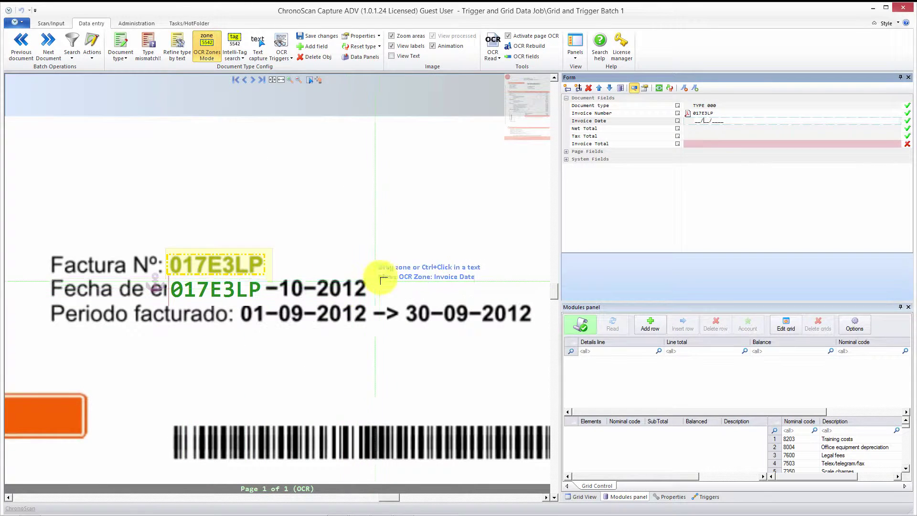
pyautogui.moveTo(375, 278); pyautogui.dragTo(211, 303)
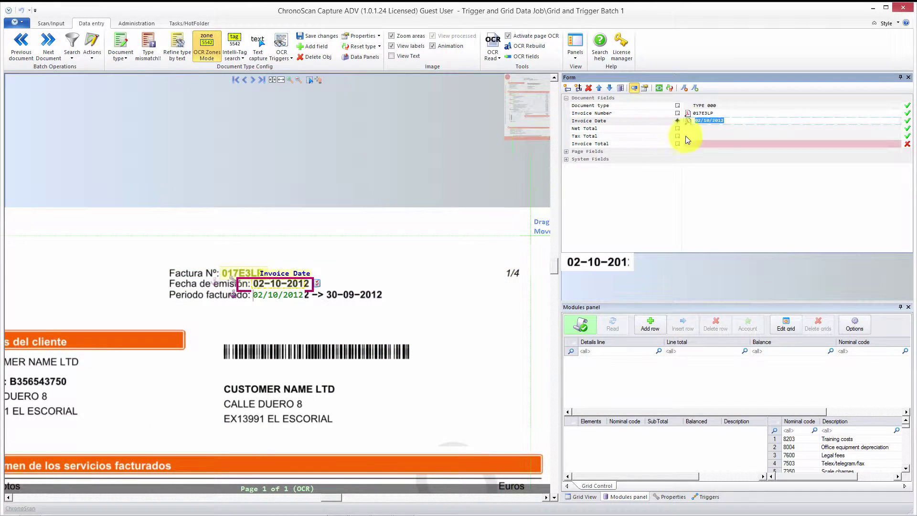
# - Capture the amount on the "Base imponible 21%" line as the Net Total zone by picking its text
pyautogui.click(700, 129)
pyautogui.scroll(-5, 417, 388)
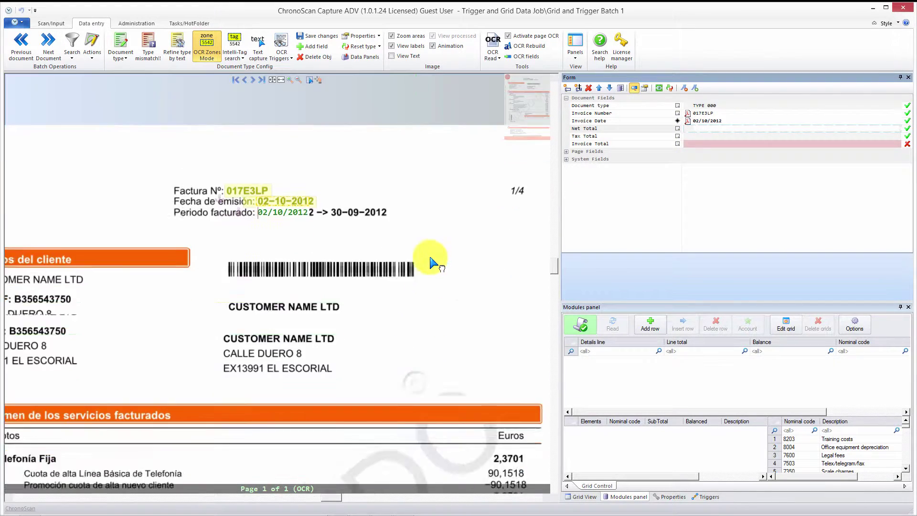
pyautogui.scroll(-6, 447, 324)
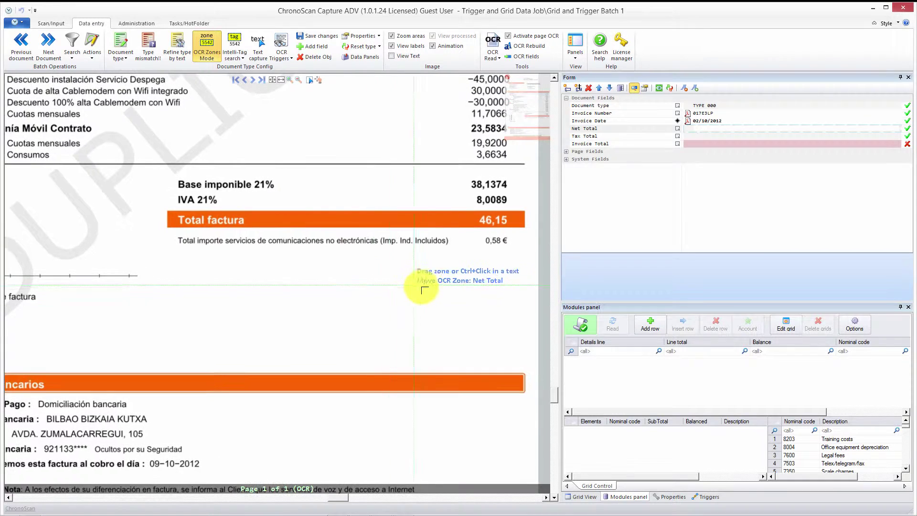
pyautogui.scroll(2, 371, 279)
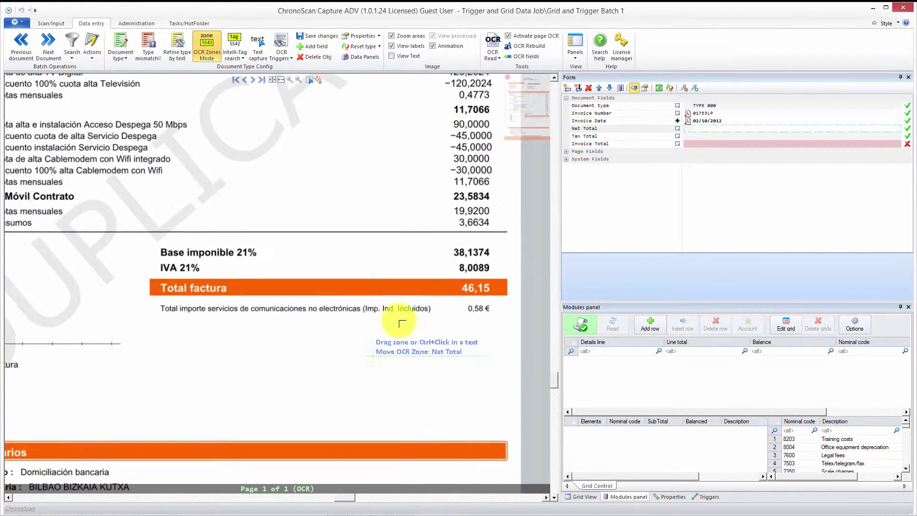
pyautogui.click(707, 129)
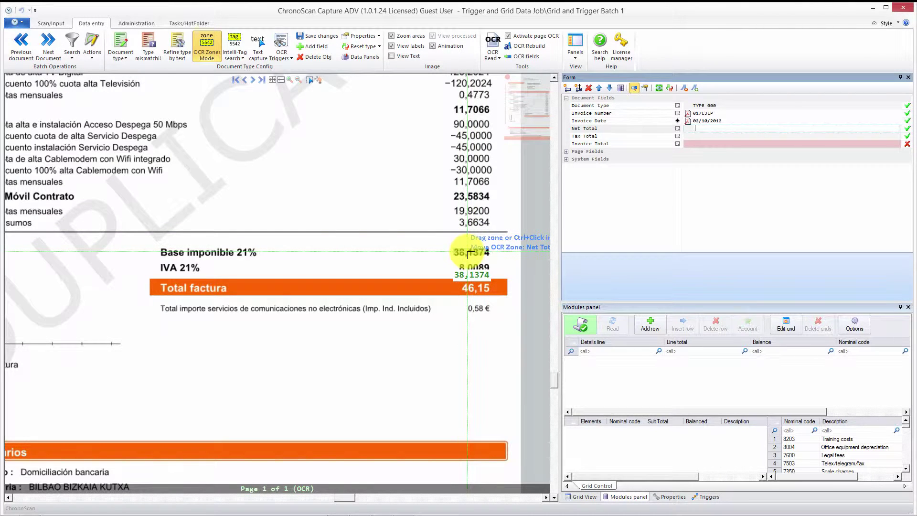
pyautogui.keyDown('ctrl'); pyautogui.click(469, 252); pyautogui.keyUp('ctrl')
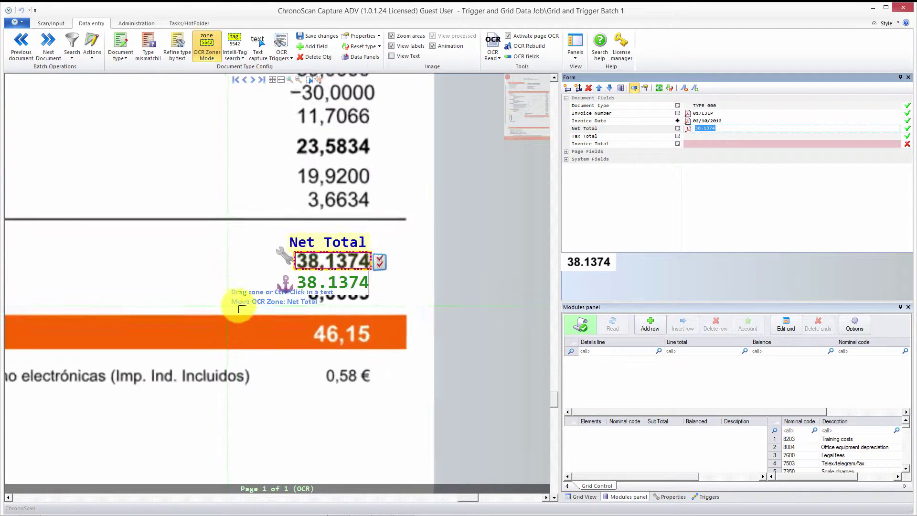
# - Capture the "IVA 21%" amount as the Tax Total zone and the "Total factura" amount as the Invoice Total zone
pyautogui.click(704, 136)
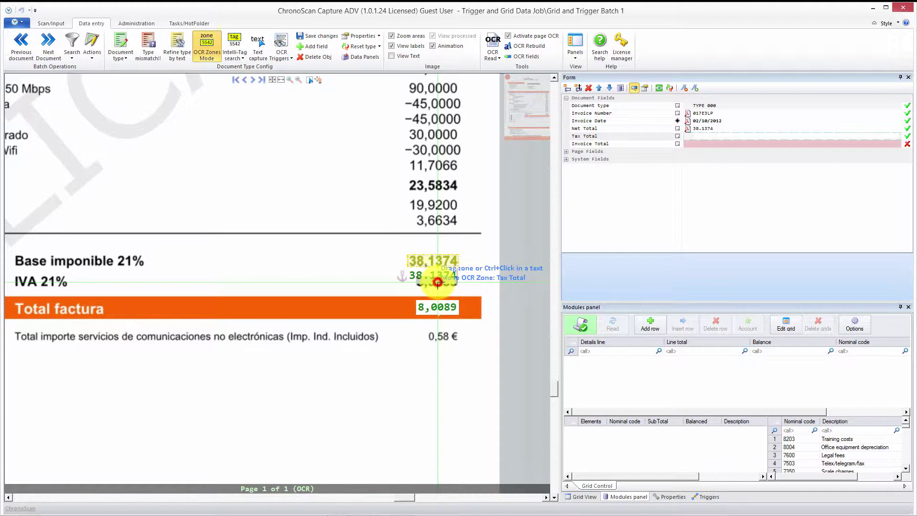
pyautogui.keyDown('ctrl'); pyautogui.click(438, 283); pyautogui.keyUp('ctrl')
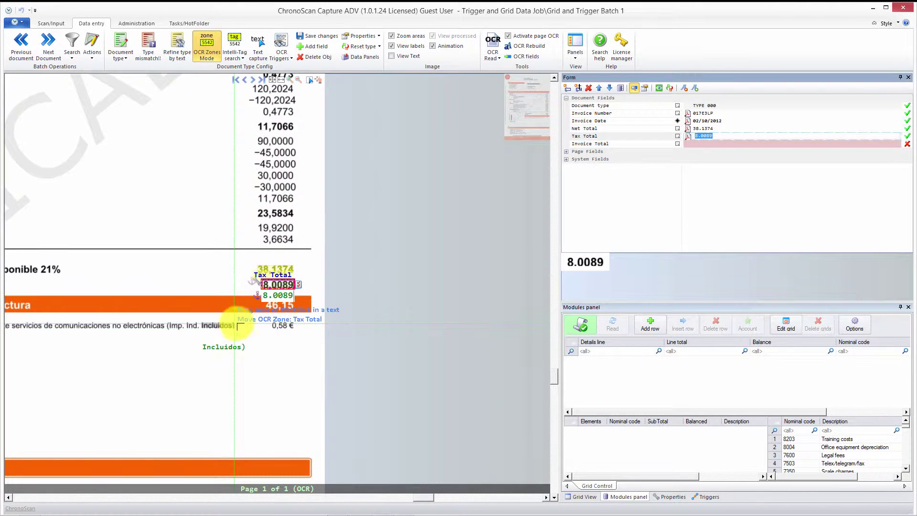
pyautogui.click(704, 145)
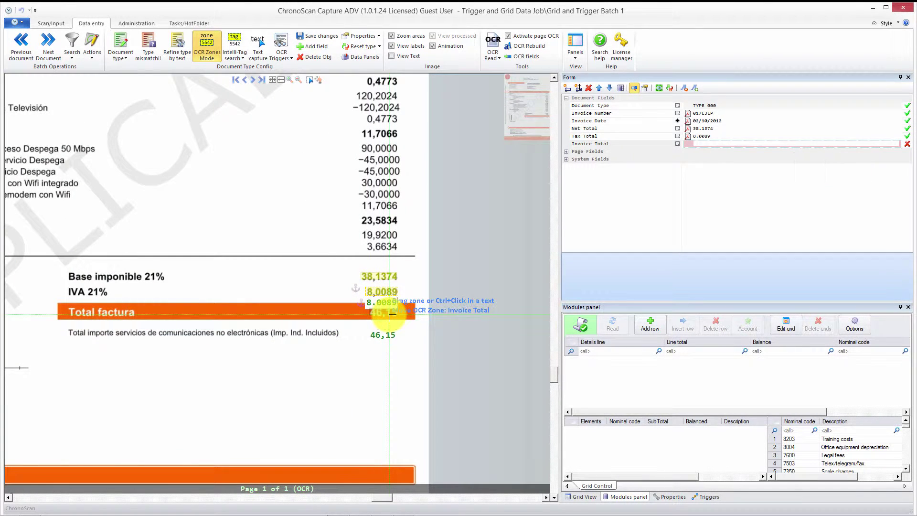
pyautogui.keyDown('ctrl'); pyautogui.click(390, 316); pyautogui.keyUp('ctrl')
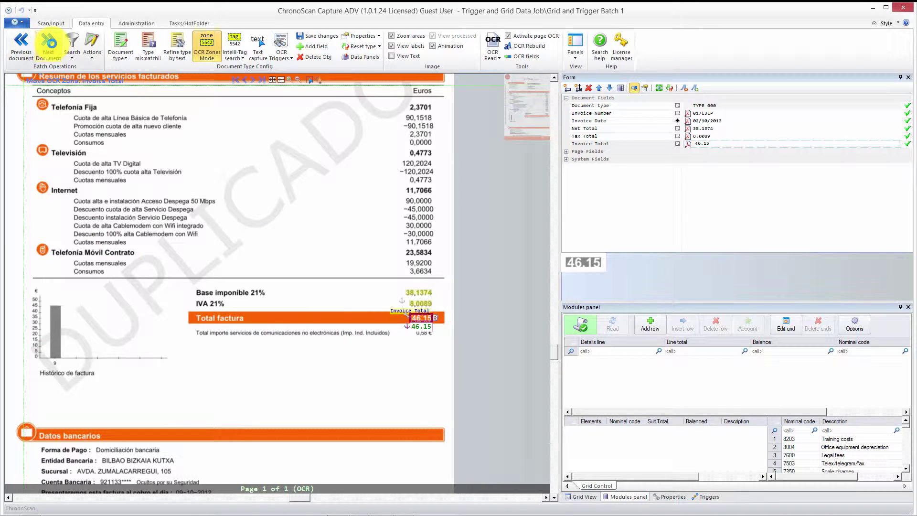
# - Check how the field zones line up on the second invoice and return to the first one
pyautogui.click(49, 44)
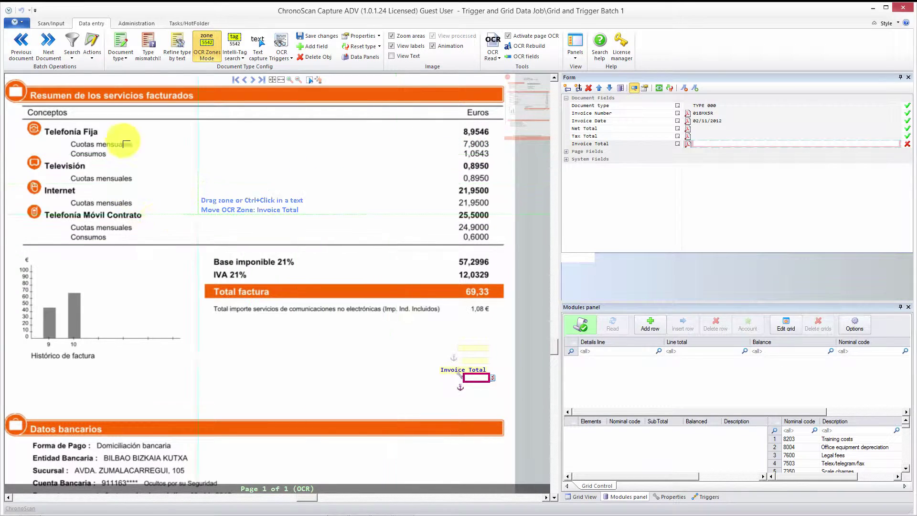
pyautogui.click(15, 51)
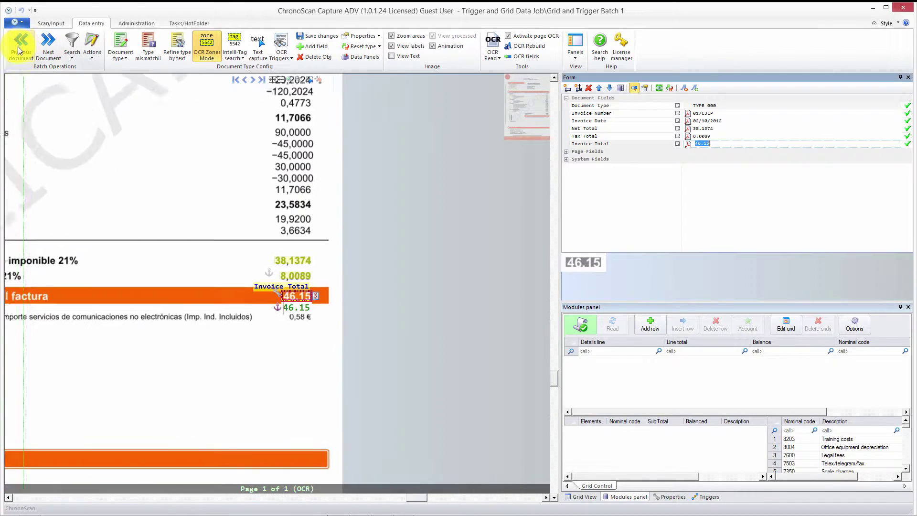
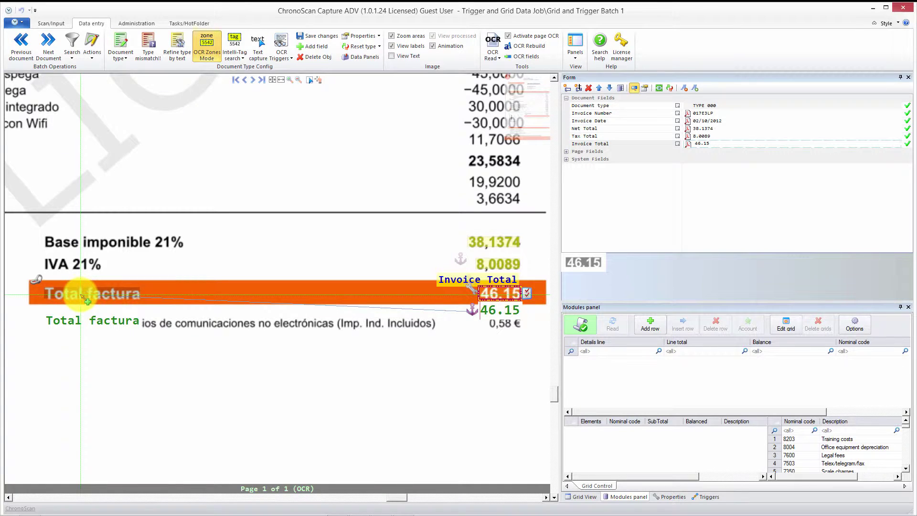
# - Anchor the Invoice Total zone to the "Total factura" text, with Show on page set to Last and Search area kept at Near a word
pyautogui.click(85, 299)
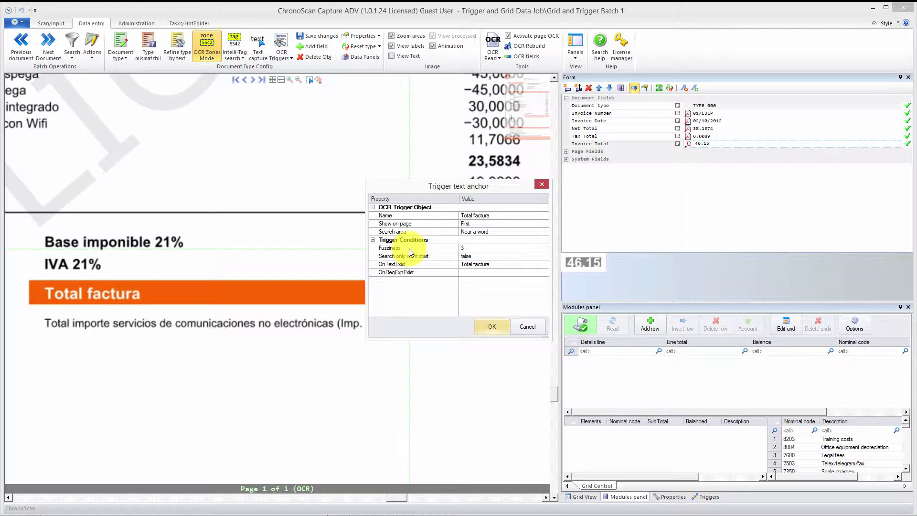
pyautogui.click(389, 232)
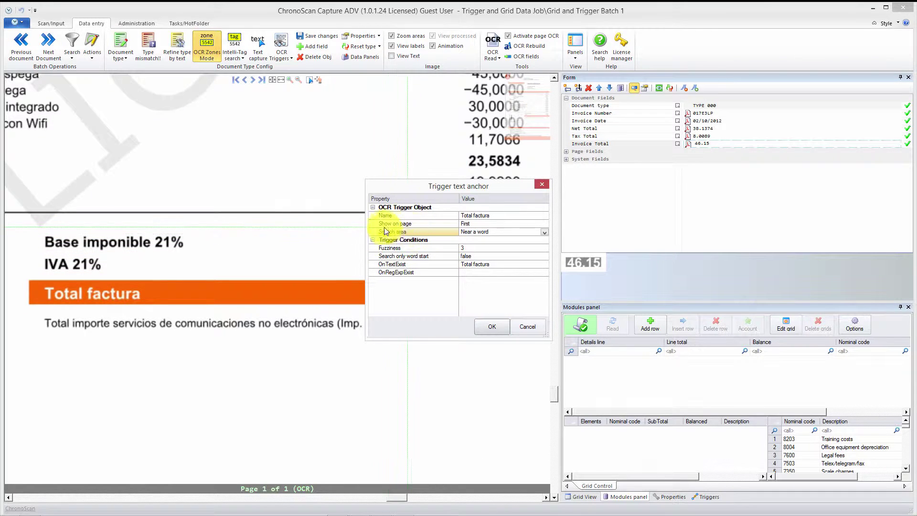
pyautogui.click(545, 232)
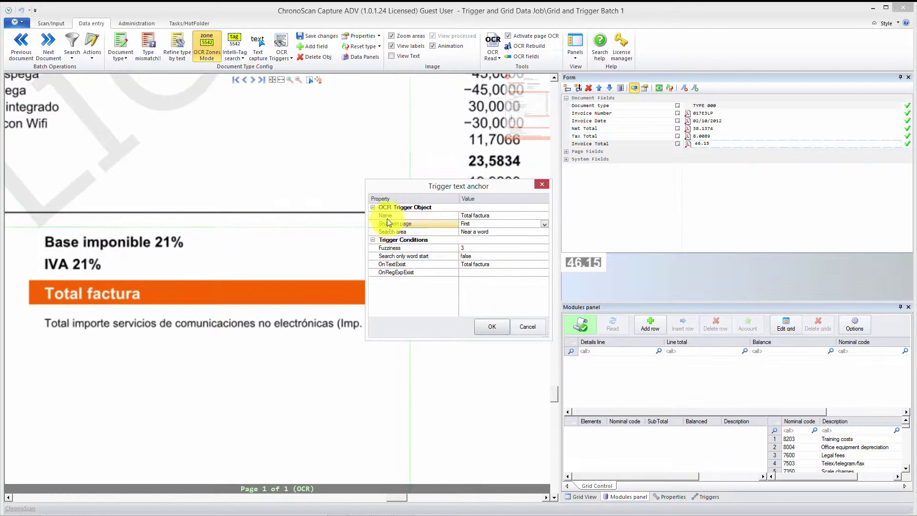
pyautogui.click(498, 233)
pyautogui.click(415, 224)
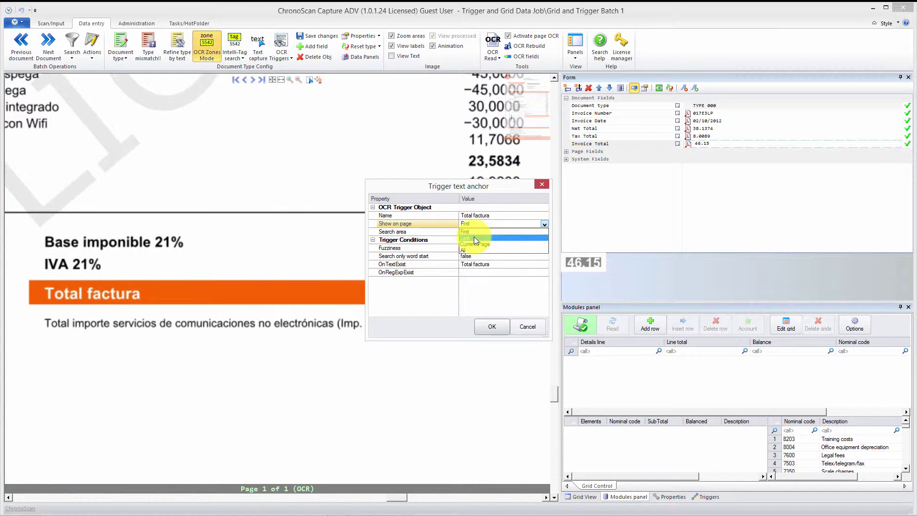
pyautogui.click(474, 236)
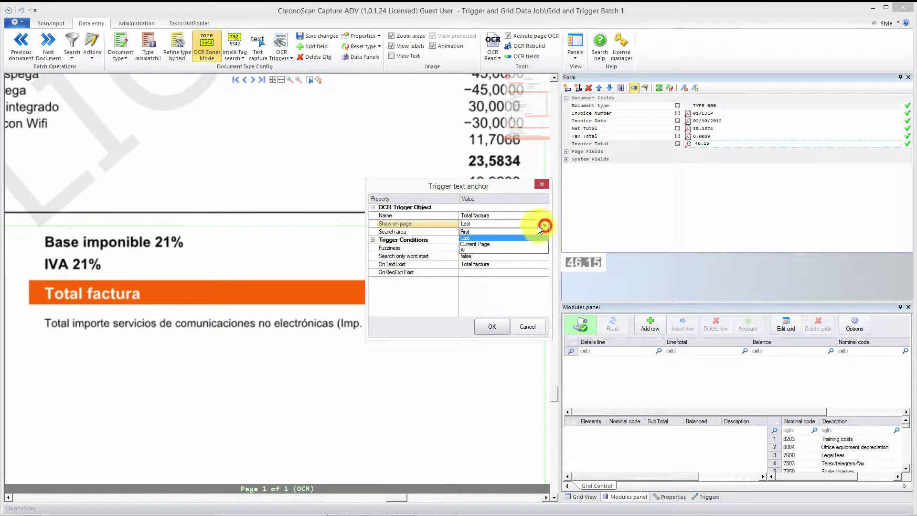
pyautogui.click(488, 331)
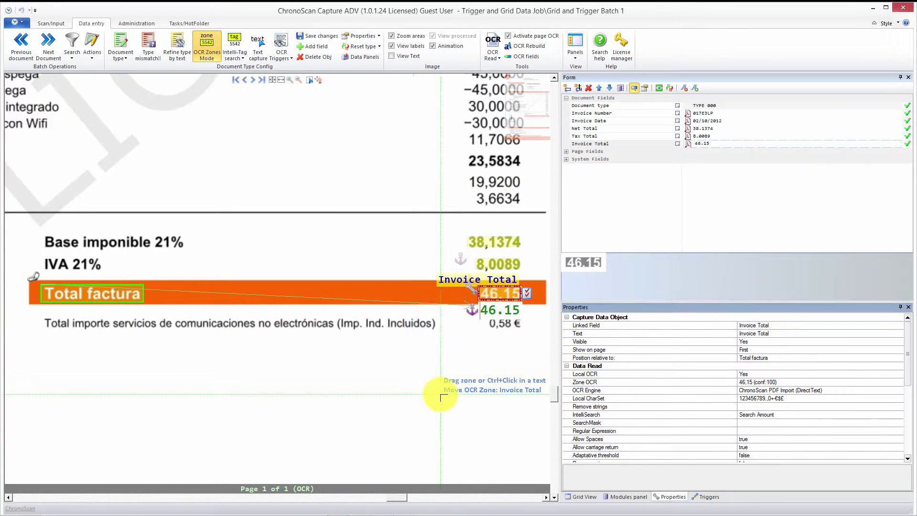
# - Anchor the Tax Total zone and the Net Total zone to the "Total factura" text
pyautogui.hscroll(-2, 430, 389)
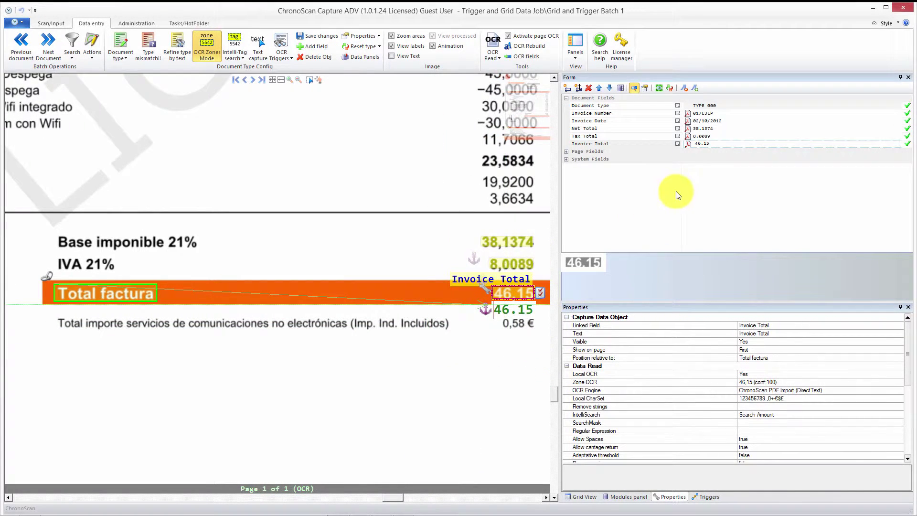
pyautogui.click(695, 135)
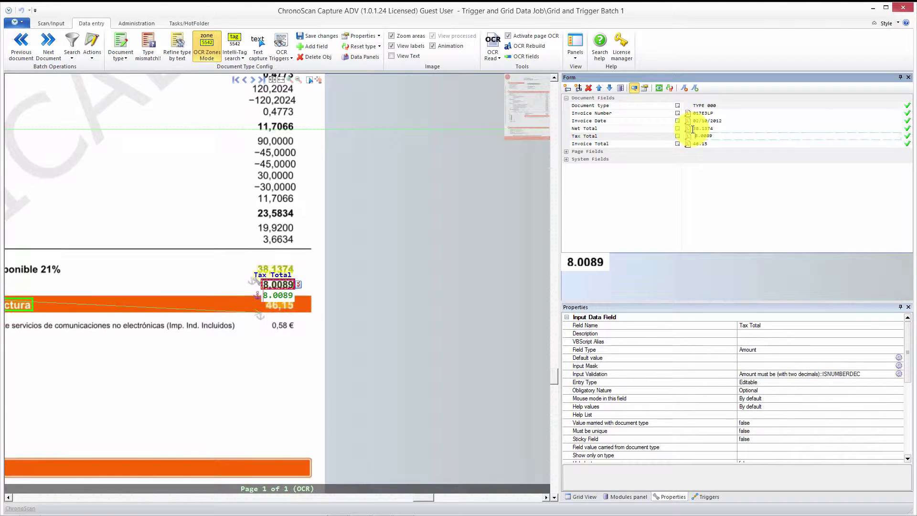
pyautogui.click(694, 128)
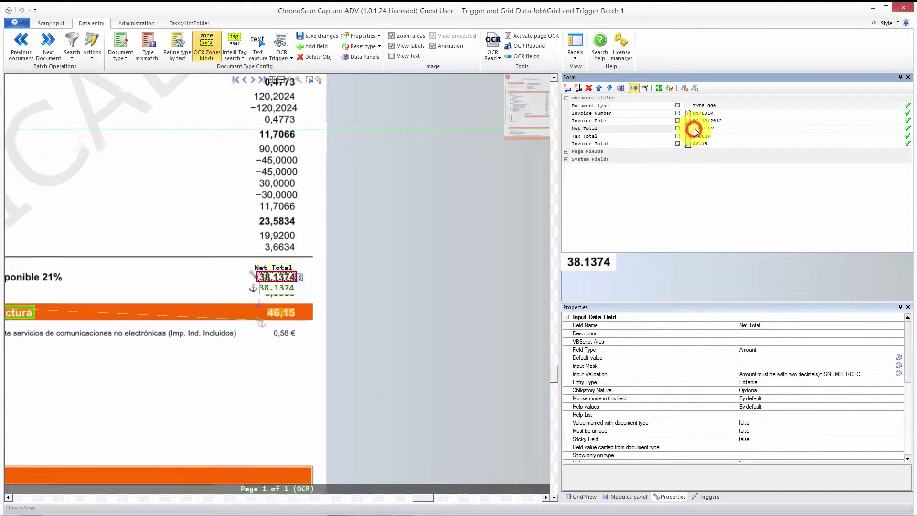
pyautogui.click(694, 136)
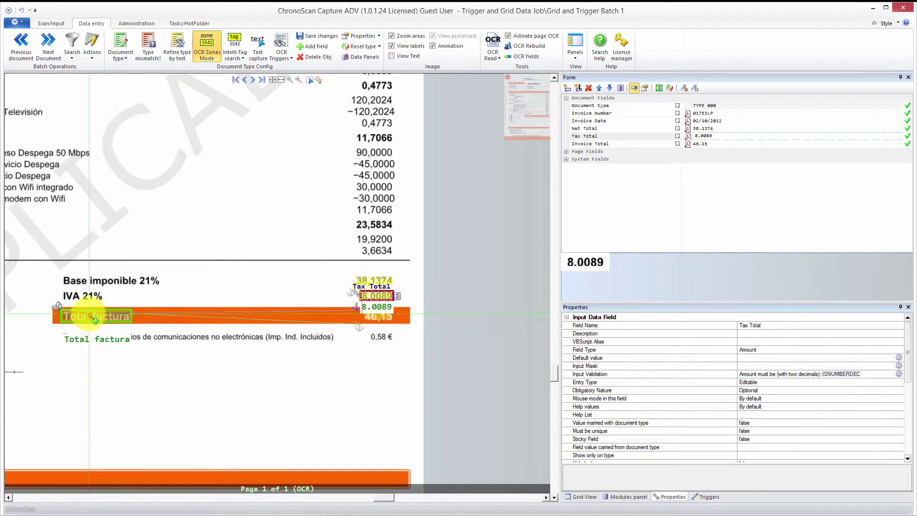
pyautogui.click(357, 329)
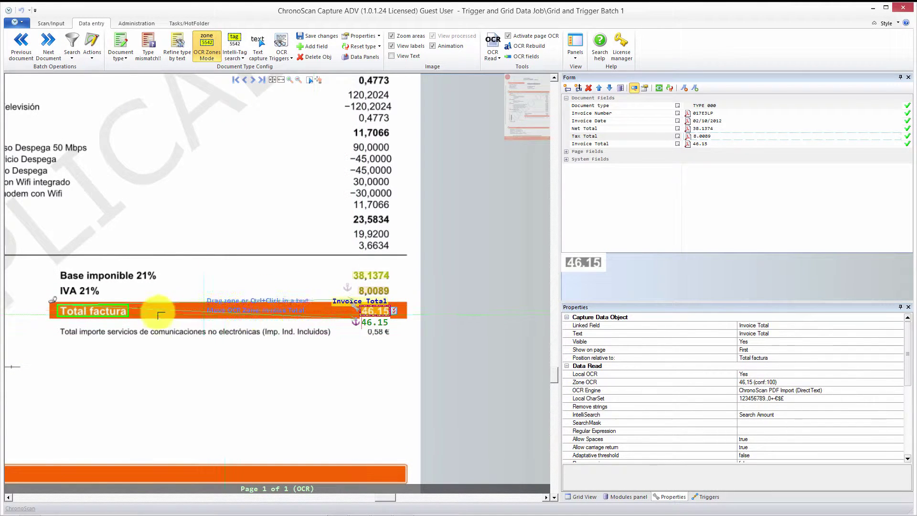
pyautogui.moveTo(180, 363); pyautogui.dragTo(259, 370)
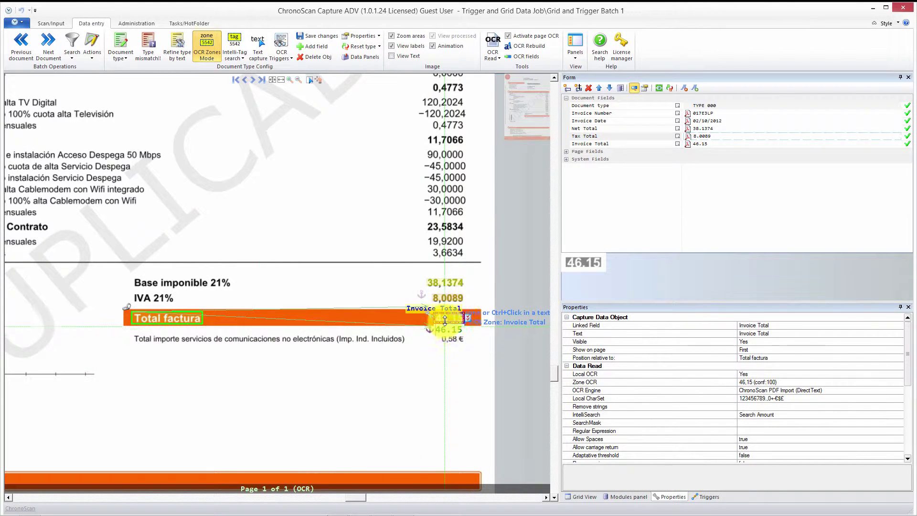
pyautogui.click(694, 129)
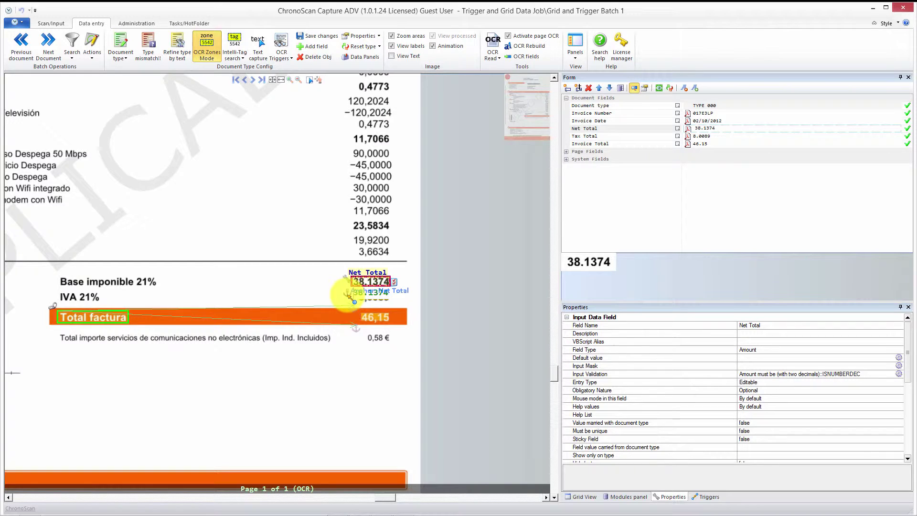
pyautogui.moveTo(346, 298); pyautogui.dragTo(359, 329)
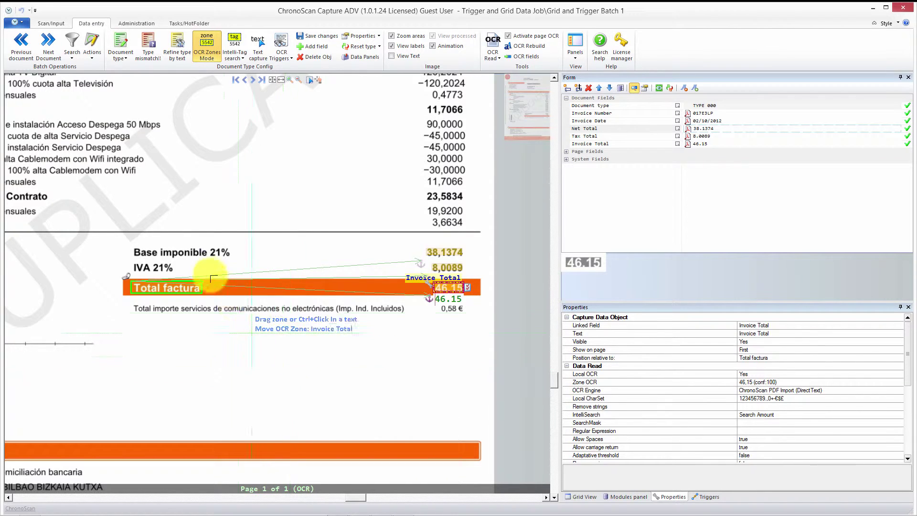
# - Examine the "Total factura" trigger of TYPE 000 and its search area on the second invoice, and return to the first
pyautogui.click(703, 497)
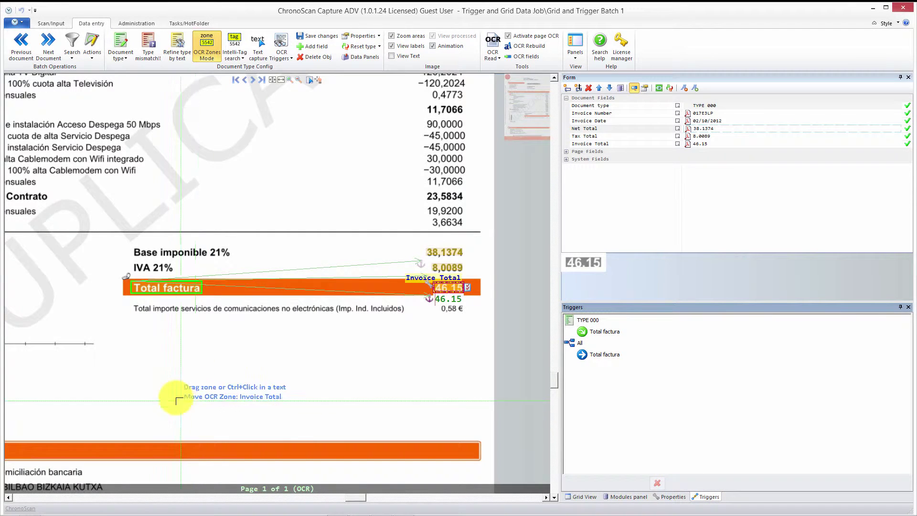
pyautogui.moveTo(169, 390); pyautogui.dragTo(334, 420)
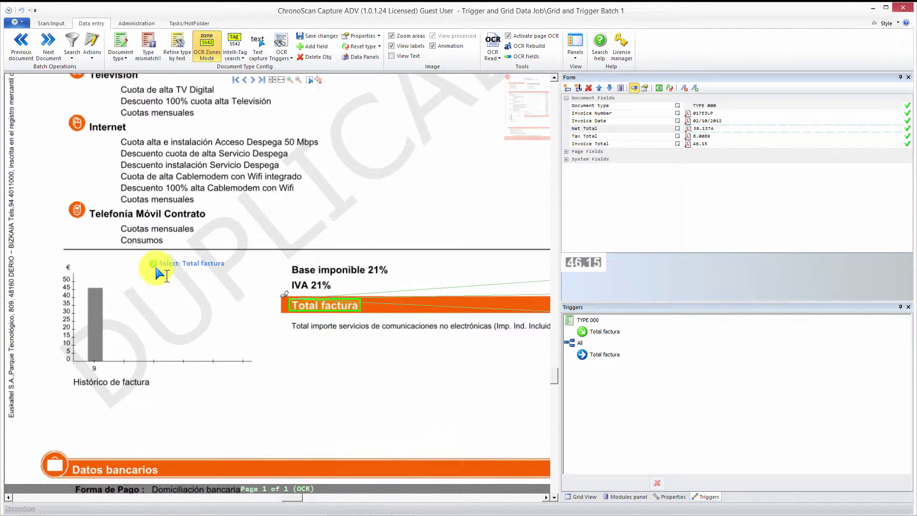
pyautogui.click(153, 264)
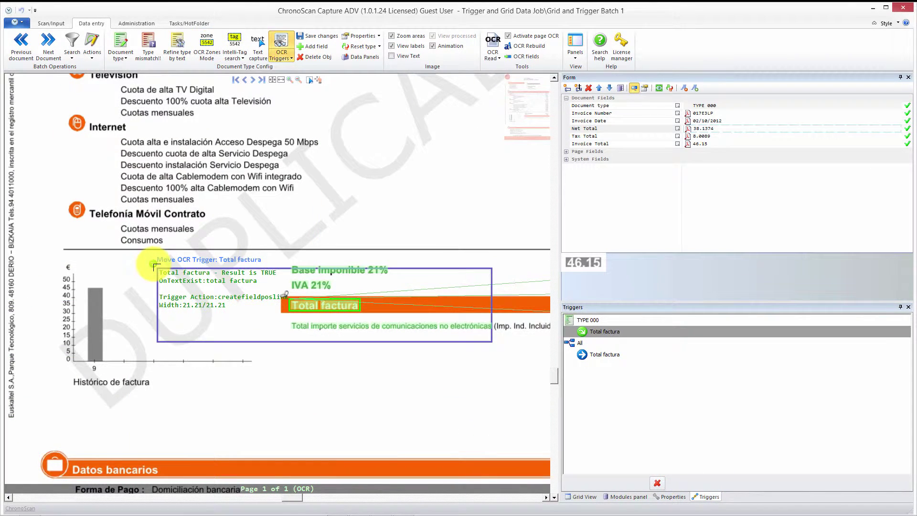
pyautogui.moveTo(154, 264); pyautogui.dragTo(354, 294)
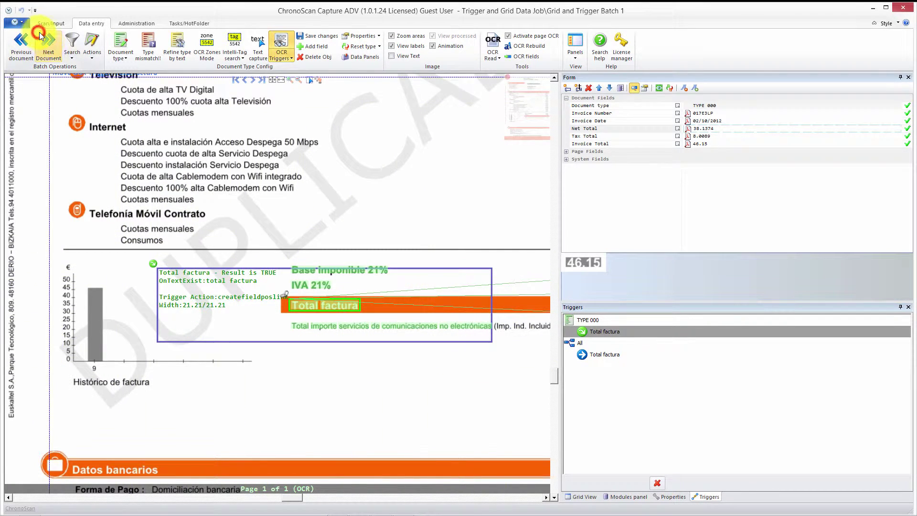
pyautogui.click(49, 46)
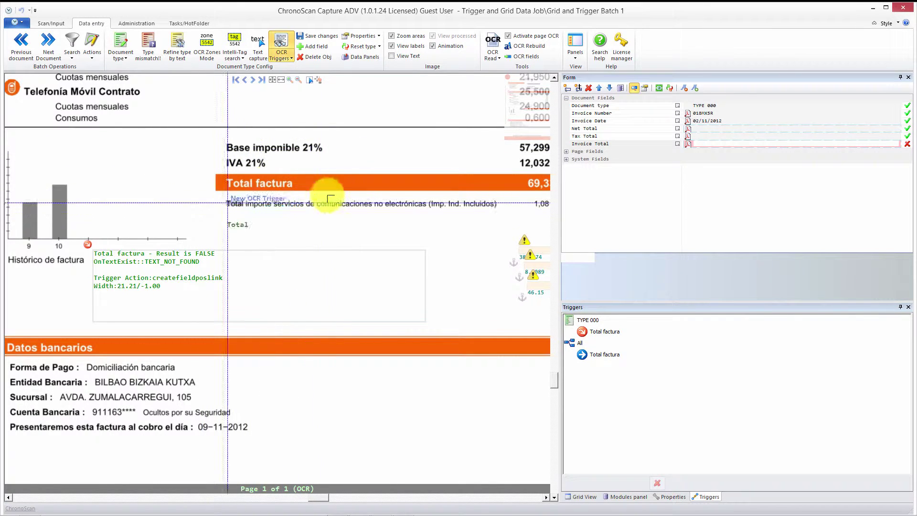
pyautogui.click(21, 43)
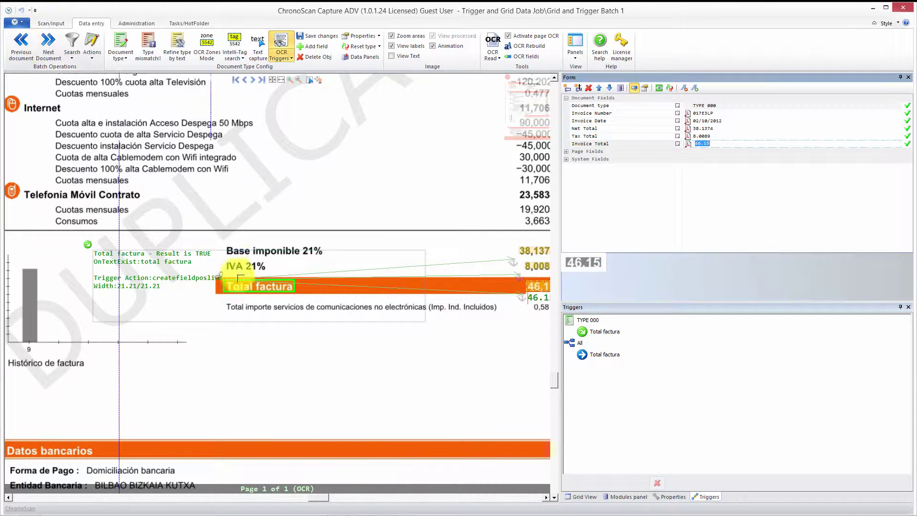
# - Open the properties of the "Total factura" OCR trigger on the first invoice
pyautogui.click(92, 246)
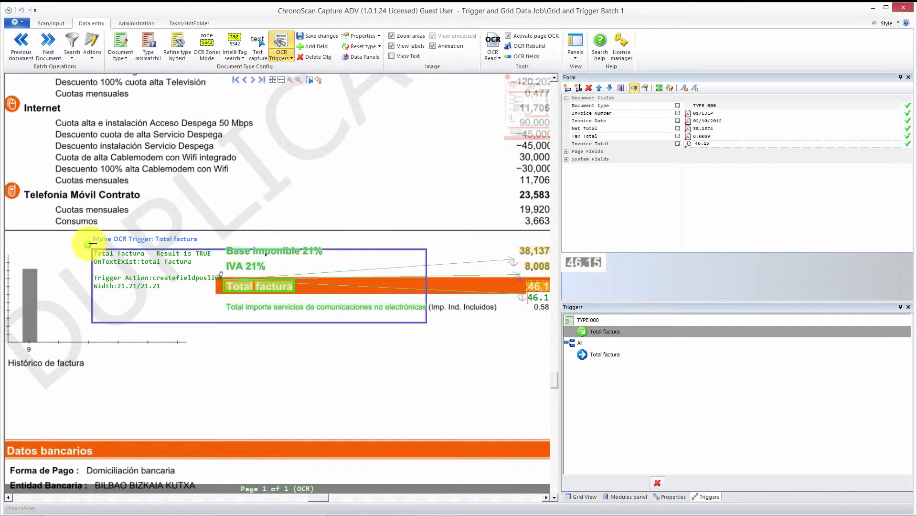
pyautogui.scroll(-3, 185, 281)
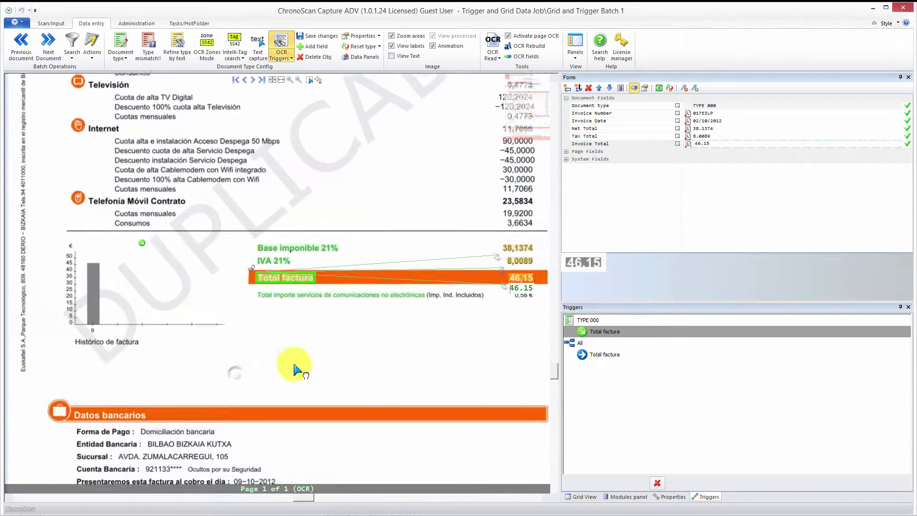
pyautogui.moveTo(156, 243)
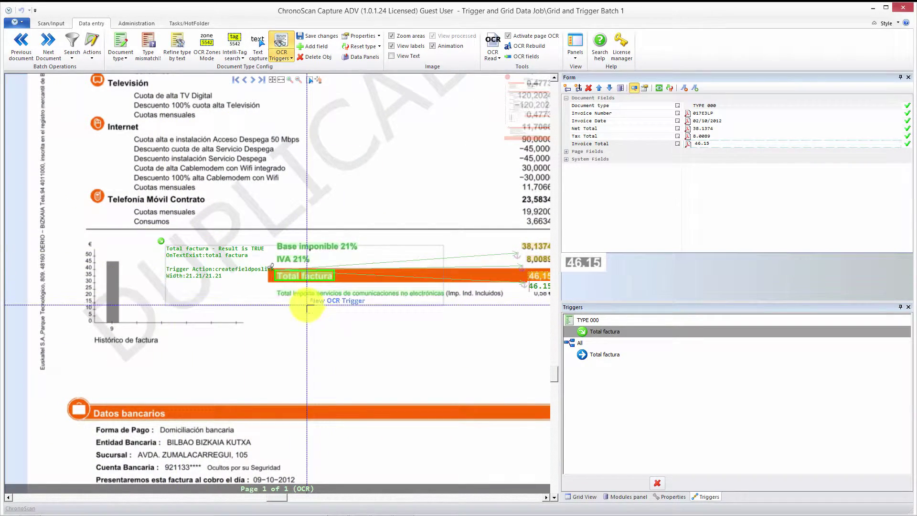
pyautogui.scroll(-3, 307, 308)
pyautogui.click(182, 248)
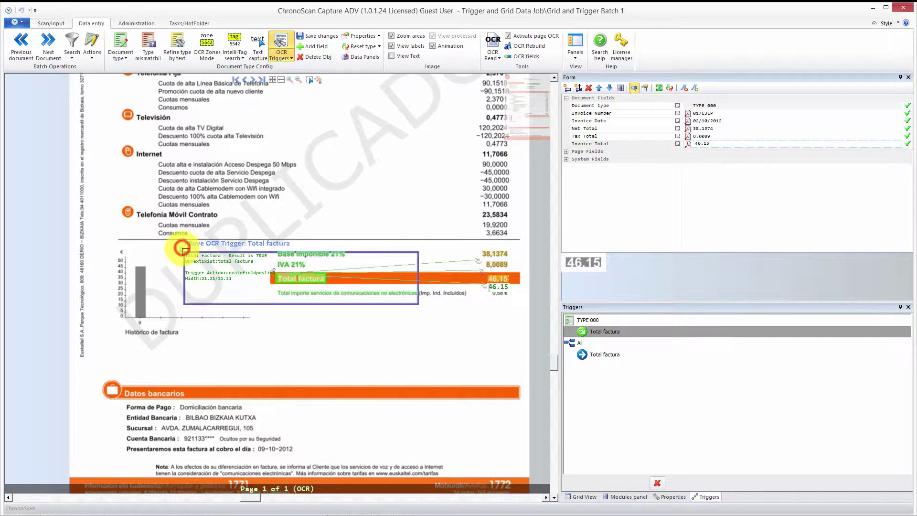
pyautogui.scroll(-2, 279, 248)
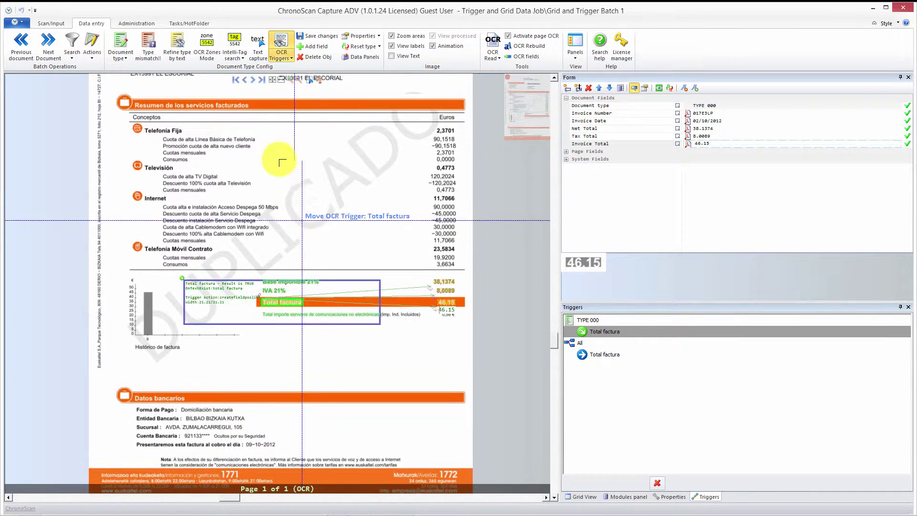
pyautogui.scroll(1, 276, 165)
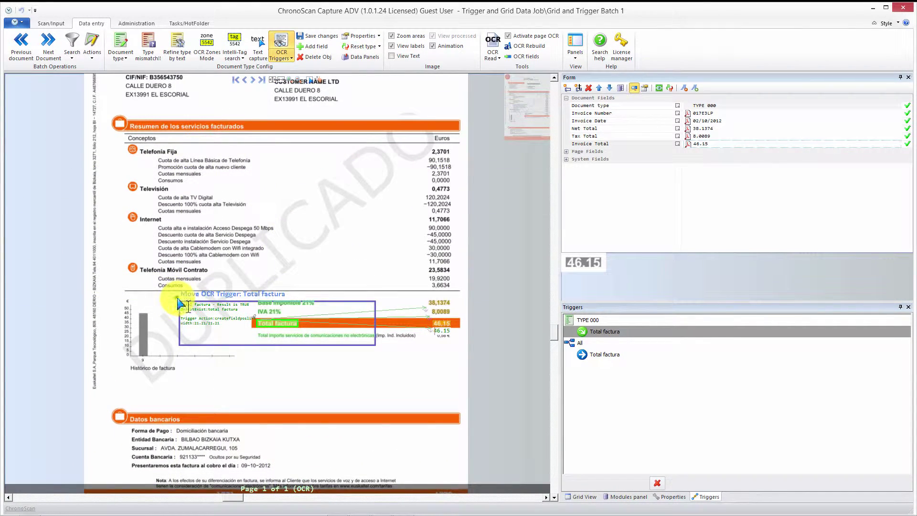
pyautogui.rightClick(179, 300)
pyautogui.click(224, 349)
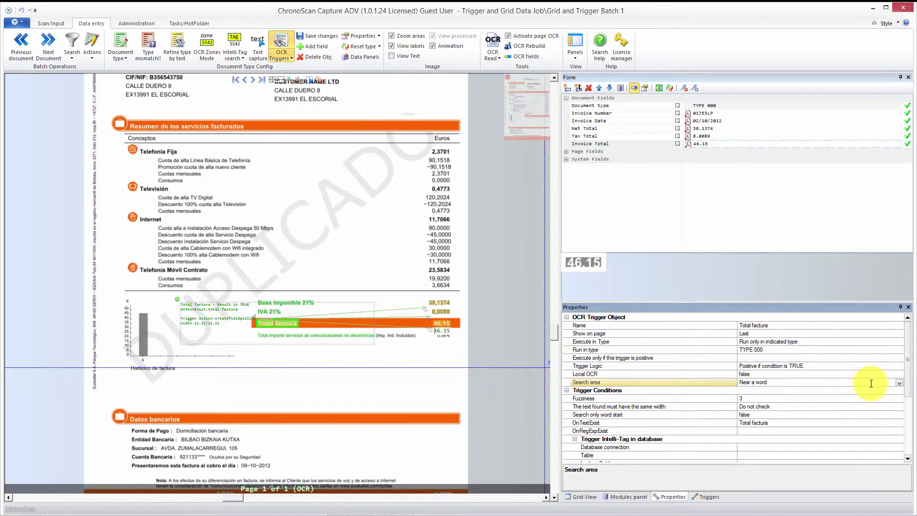
# - Try Full page and Full page column as the Search area of the "Total factura" trigger
pyautogui.click(900, 383)
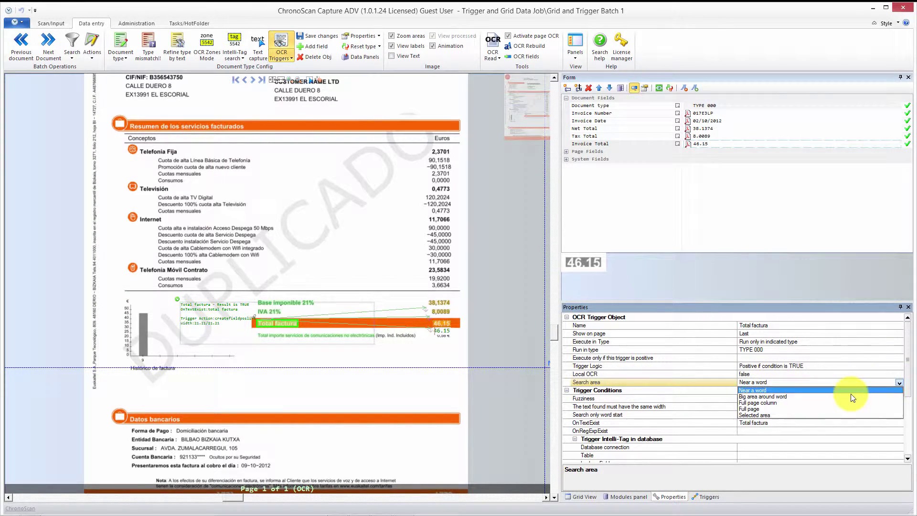
pyautogui.click(795, 409)
pyautogui.click(775, 382)
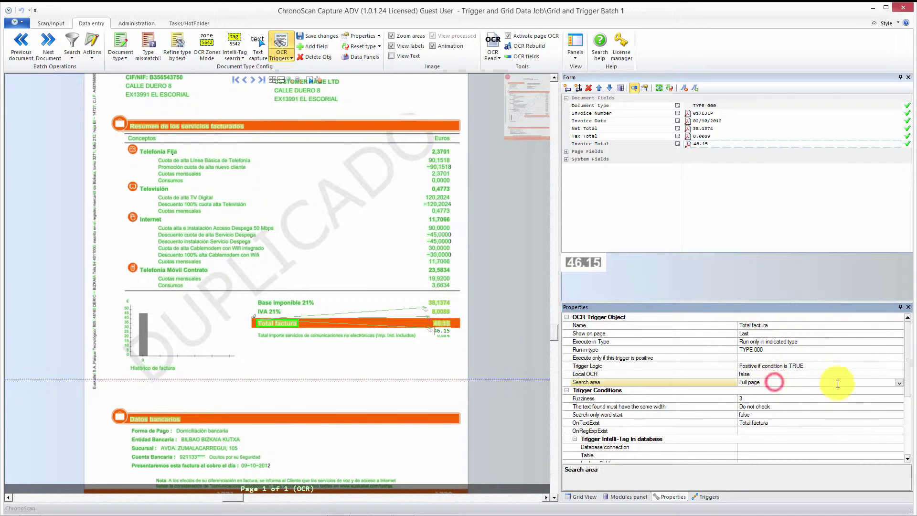
pyautogui.click(894, 382)
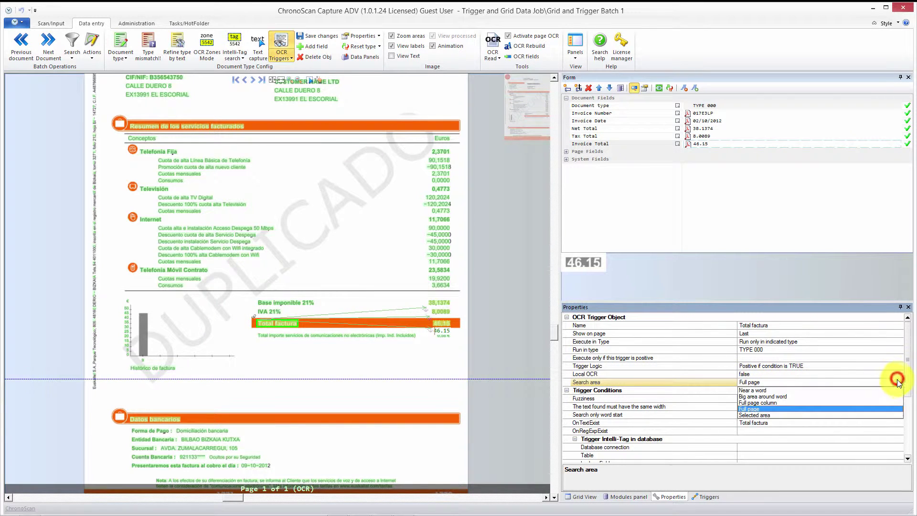
pyautogui.click(786, 403)
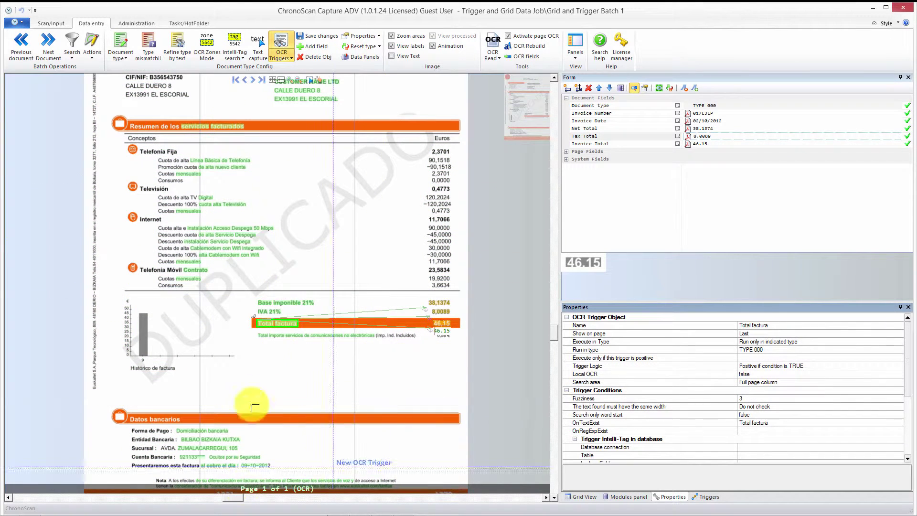
# - Set the Search area of the "Total factura" trigger to Selected area
pyautogui.click(862, 384)
pyautogui.click(899, 382)
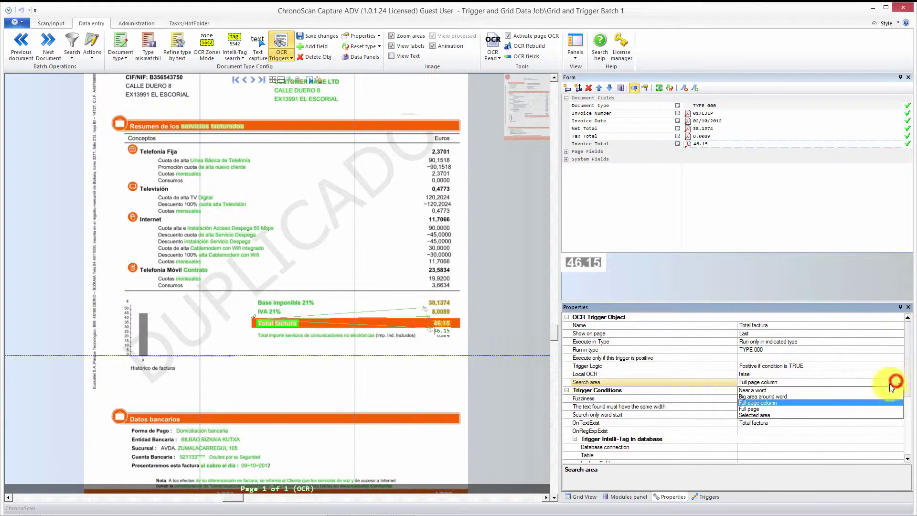
pyautogui.click(764, 415)
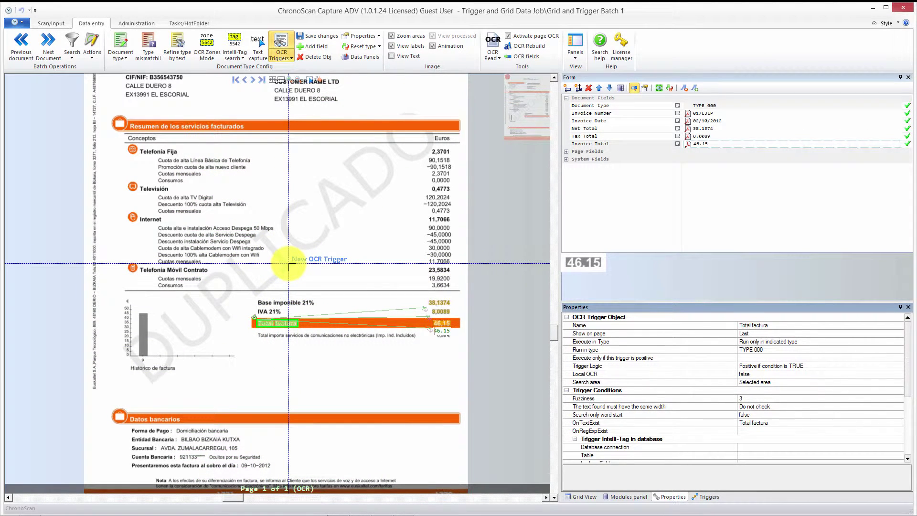
pyautogui.press('Escape')
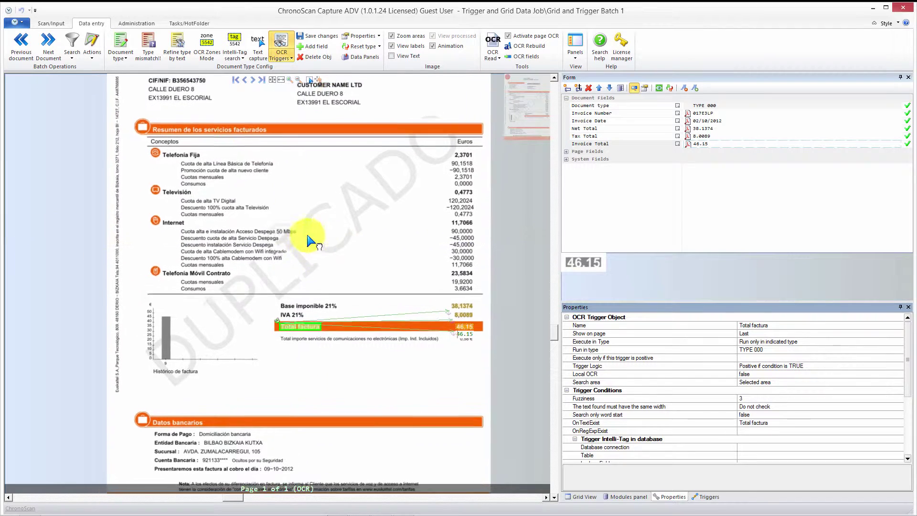
pyautogui.scroll(-1, 309, 239)
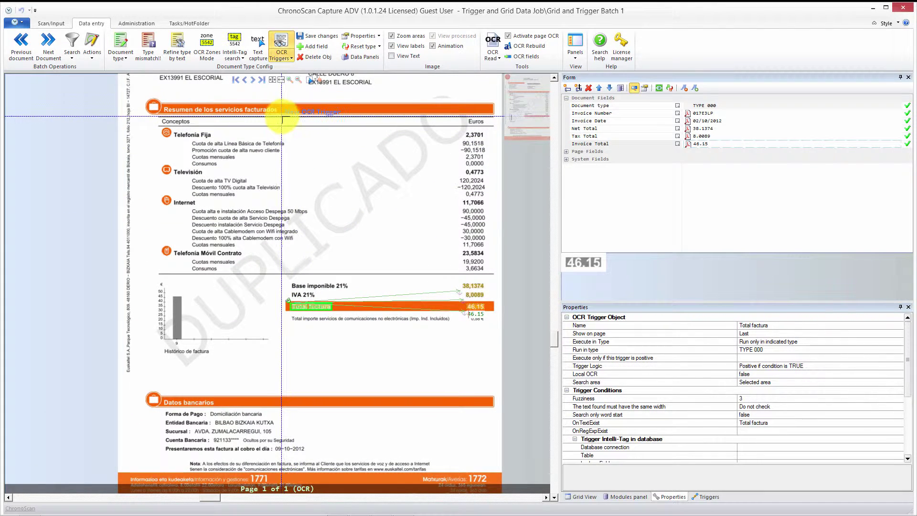
pyautogui.moveTo(285, 120); pyautogui.dragTo(340, 493)
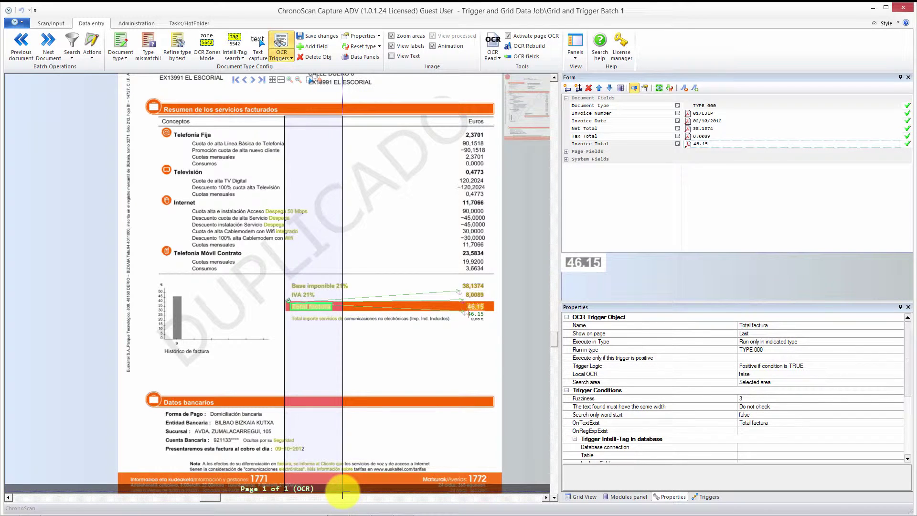
pyautogui.moveTo(342, 492); pyautogui.dragTo(343, 492)
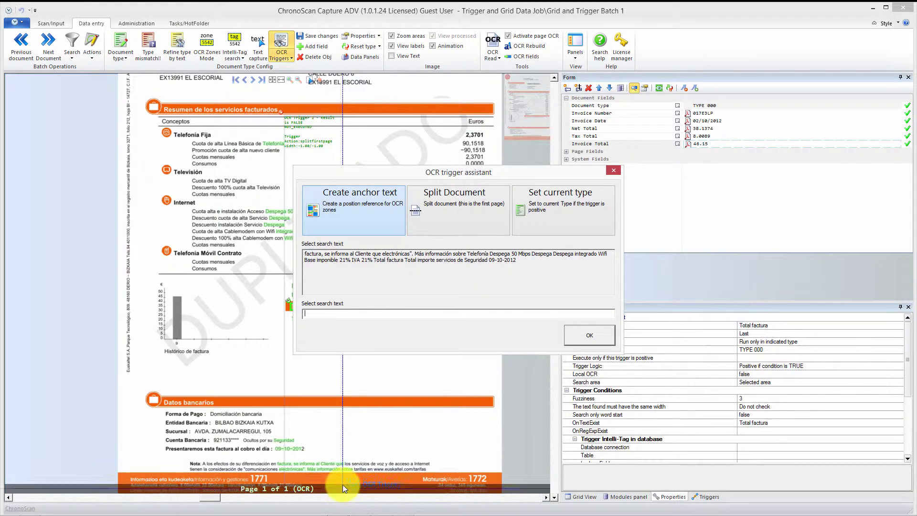
pyautogui.click(613, 170)
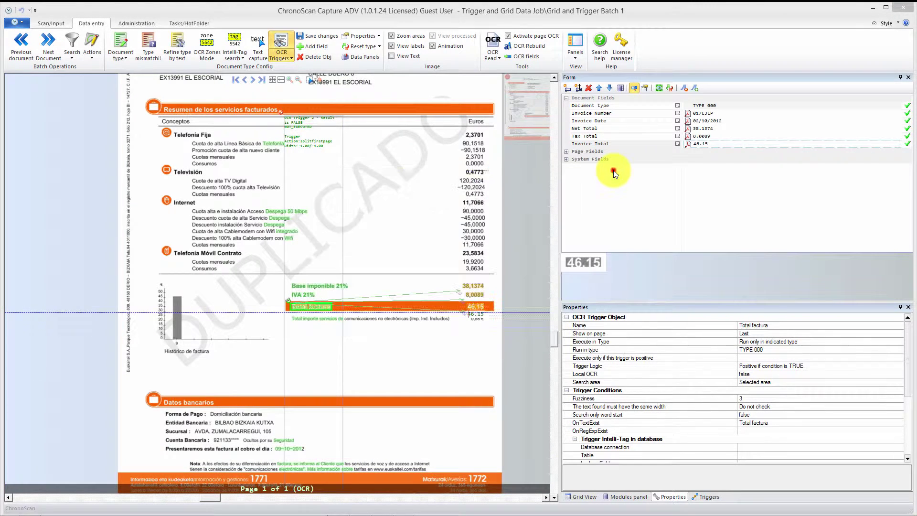
pyautogui.click(706, 497)
pyautogui.click(594, 331)
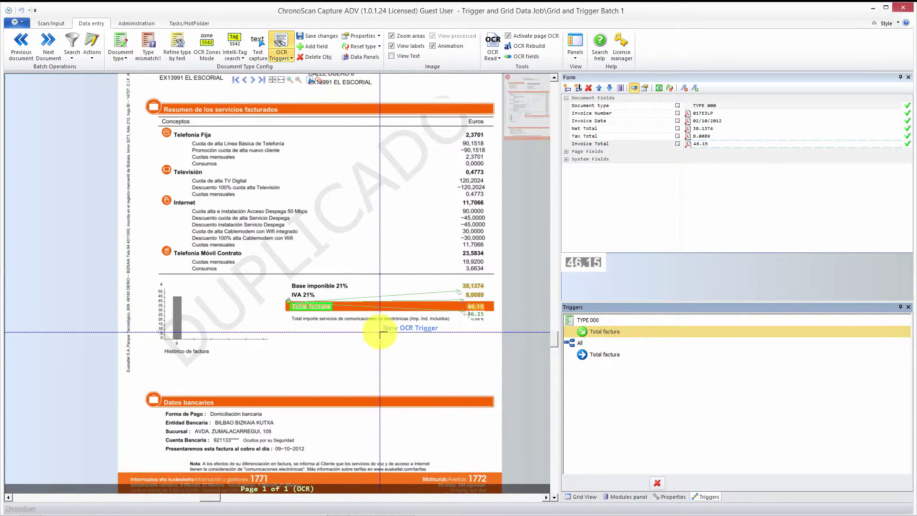
pyautogui.click(282, 122)
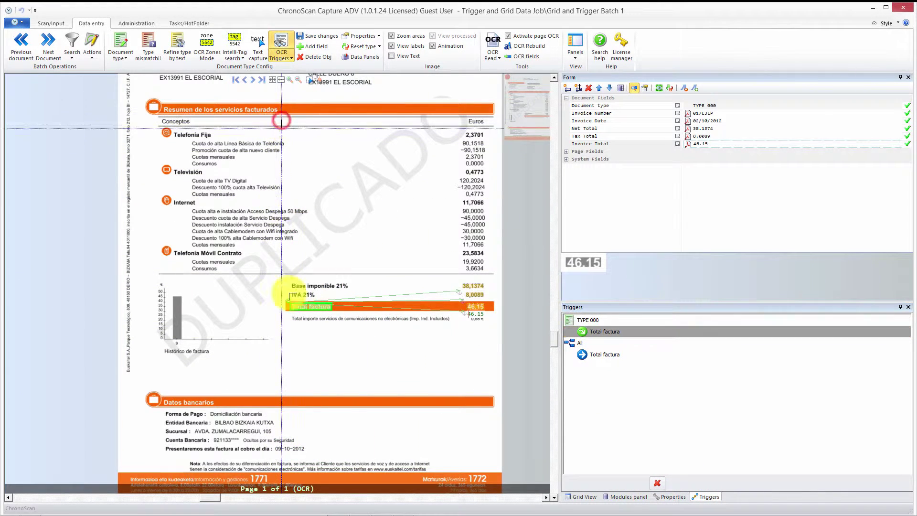
pyautogui.moveTo(282, 122); pyautogui.dragTo(351, 471)
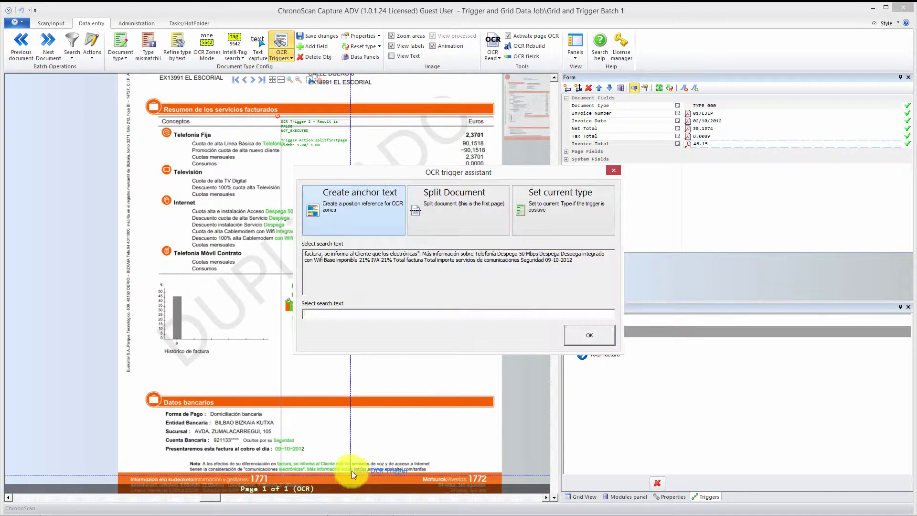
pyautogui.click(614, 170)
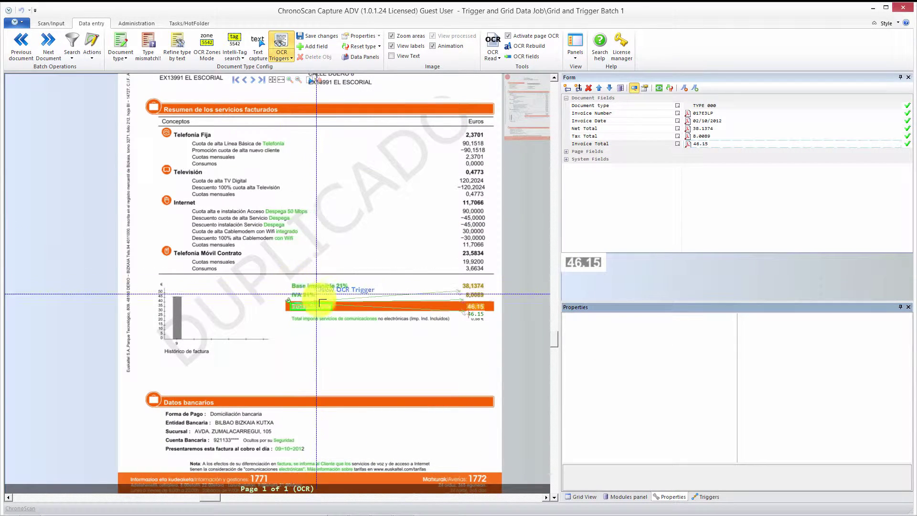
# - Examine the "Total factura" trigger on the invoice's total line, its properties and its entries in the trigger list
pyautogui.scroll(5, 318, 303)
pyautogui.scroll(-3, 239, 191)
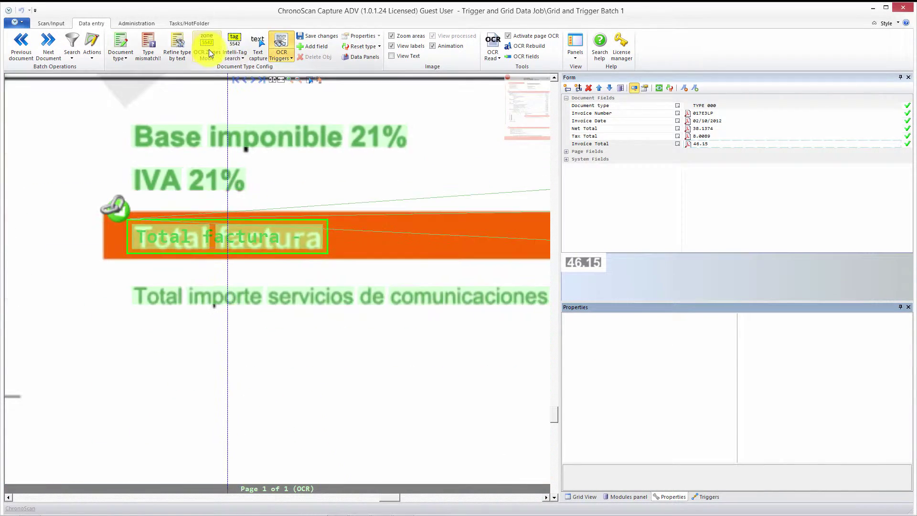
pyautogui.click(229, 236)
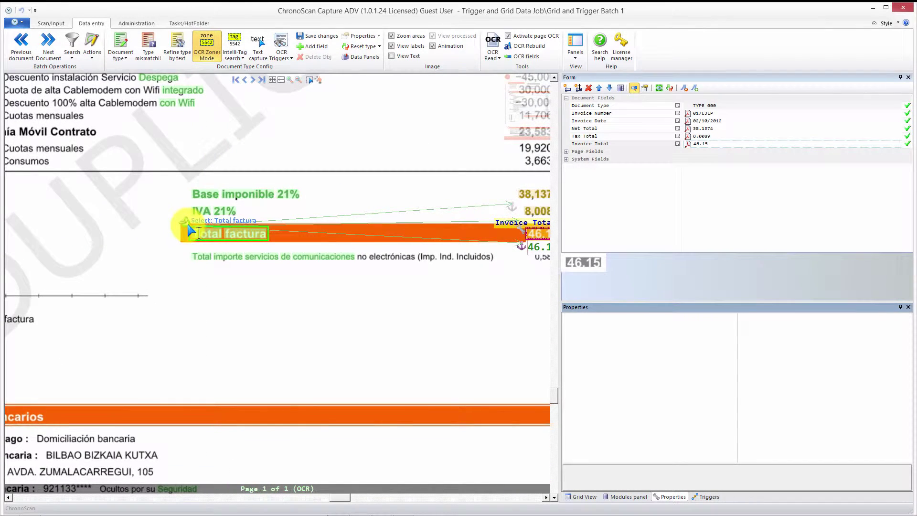
pyautogui.click(192, 233)
pyautogui.hscroll(-3, 246, 300)
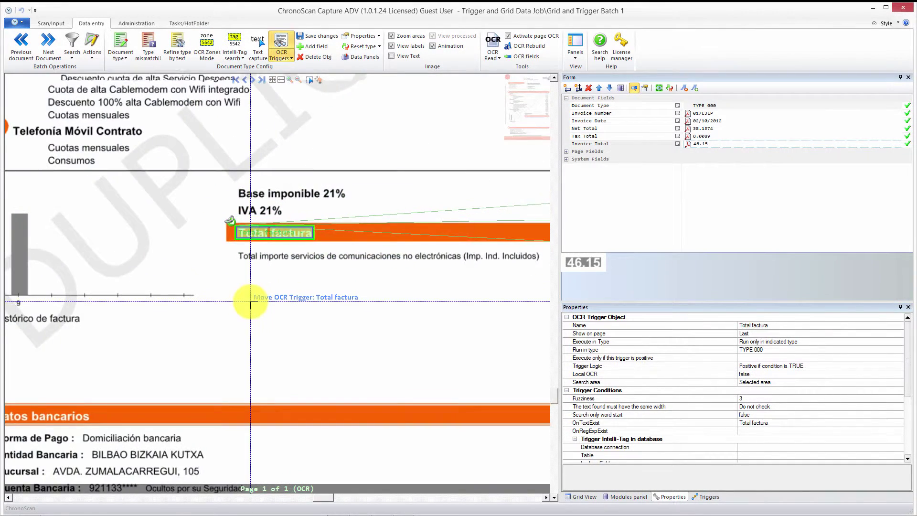
pyautogui.scroll(-1, 251, 302)
pyautogui.scroll(-1, 255, 295)
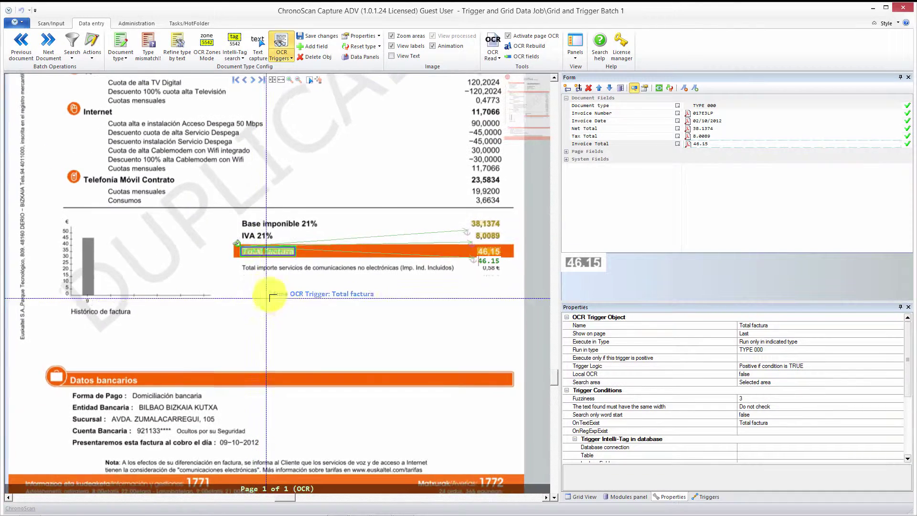
pyautogui.click(706, 497)
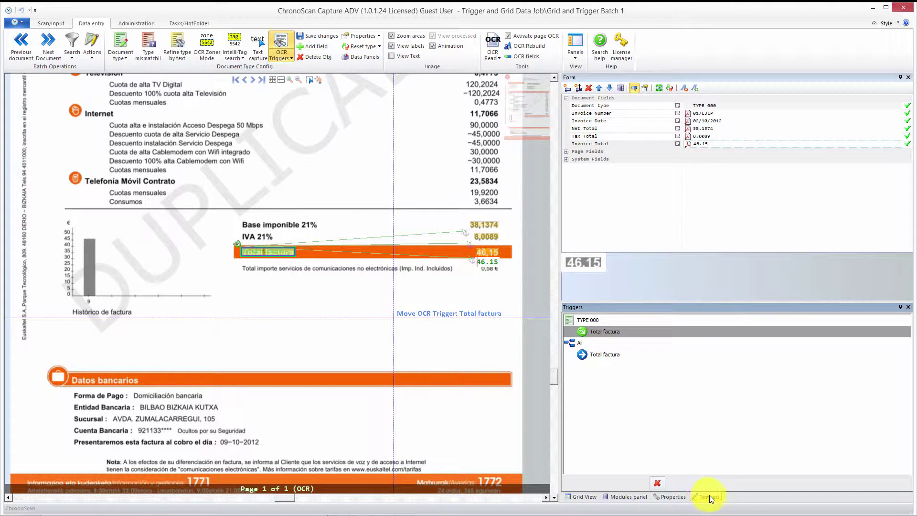
pyautogui.click(605, 356)
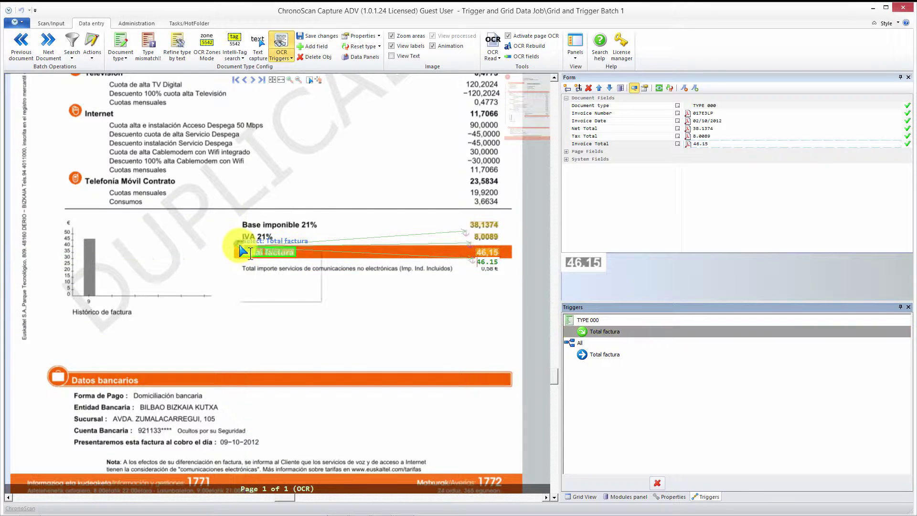
# - Try Full page and then Full page column as the Search area in the "Total factura" trigger's properties
pyautogui.rightClick(241, 247)
pyautogui.click(270, 295)
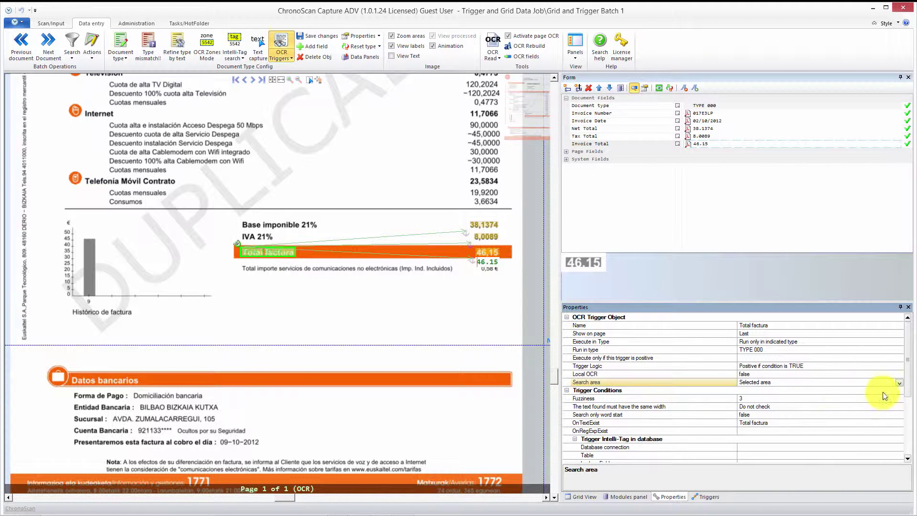
pyautogui.click(781, 409)
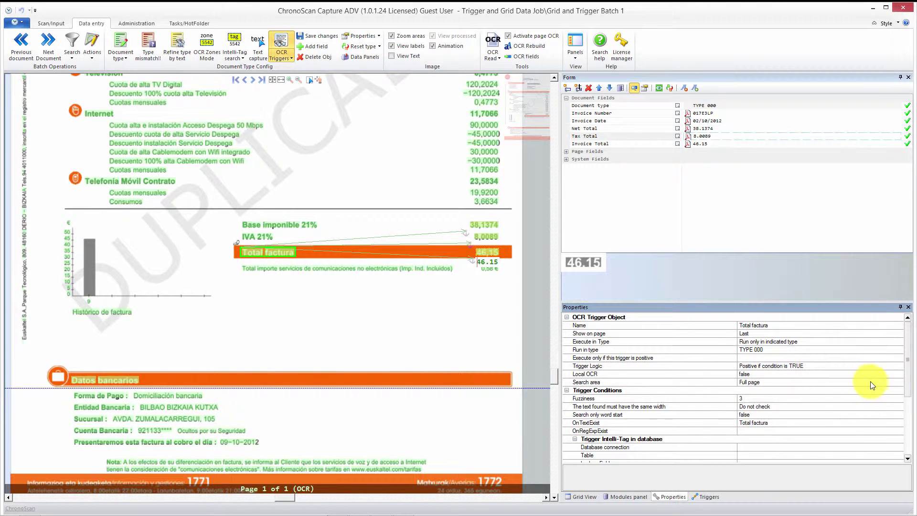
pyautogui.click(896, 390)
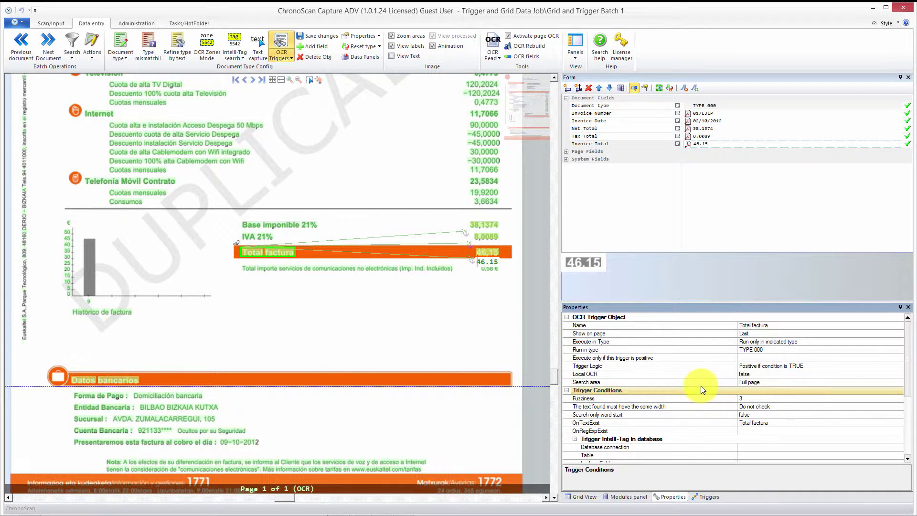
pyautogui.click(904, 384)
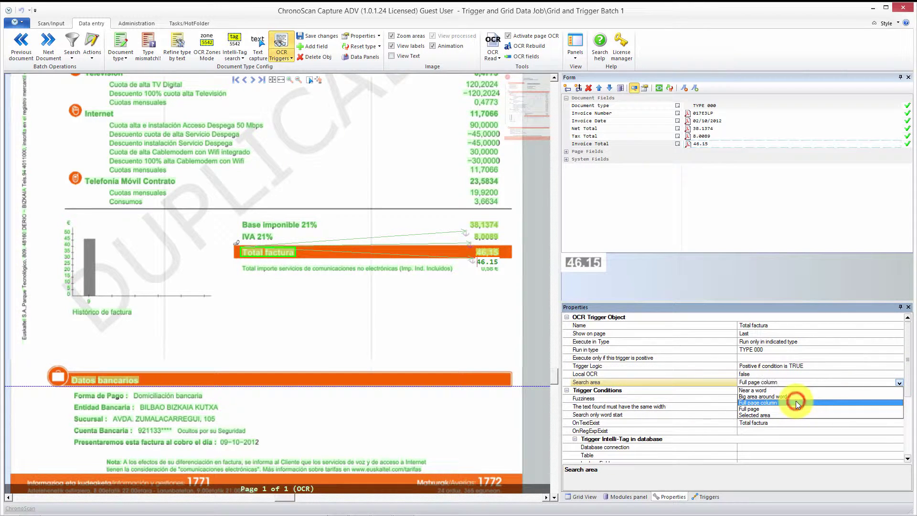
pyautogui.click(796, 401)
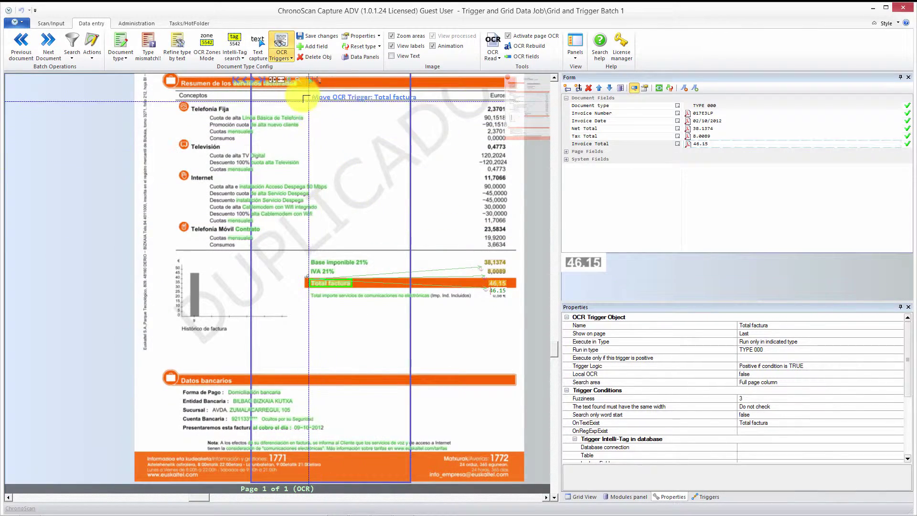
# - Draw a tall selected search area for the "Total factura" anchor trigger, from the services summary heading down to the page footer
pyautogui.moveTo(299, 91)
pyautogui.mouseDown()
pyautogui.moveTo(334, 170)
pyautogui.moveTo(367, 481)
pyautogui.mouseUp()
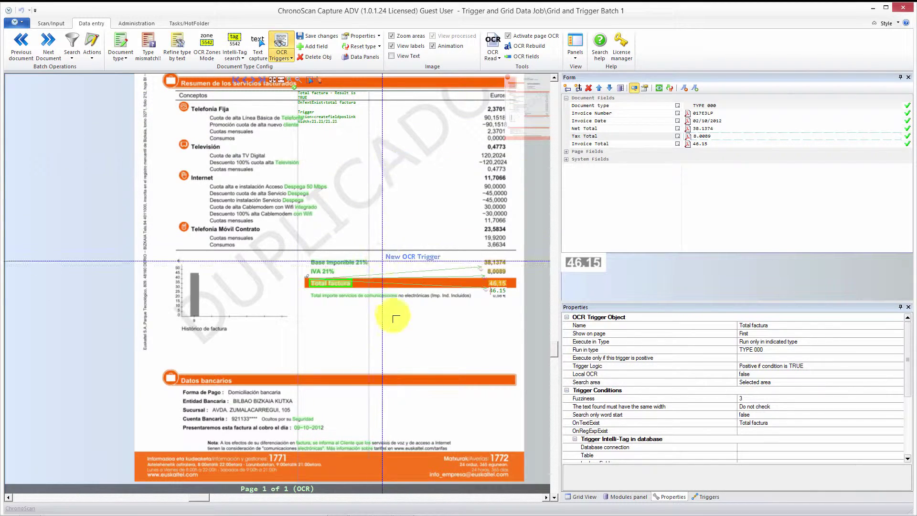
pyautogui.scroll(1, 318, 172)
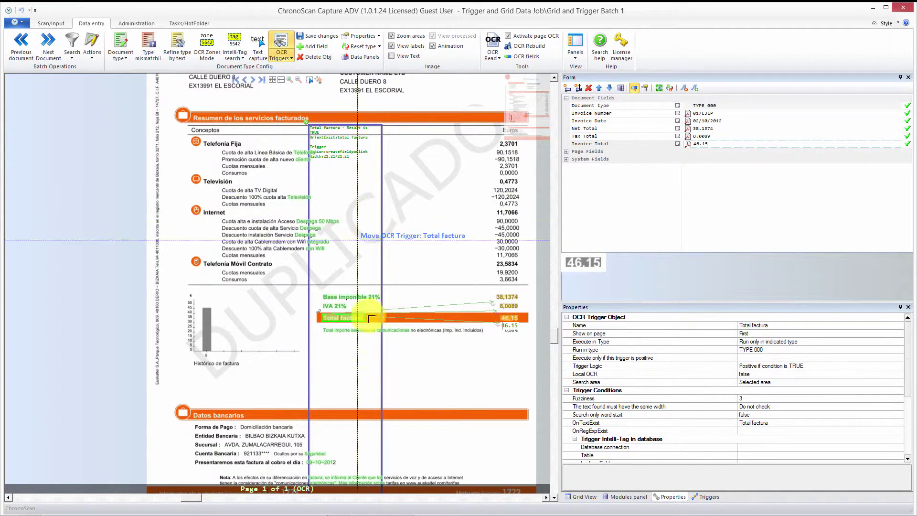
pyautogui.scroll(-1, 439, 391)
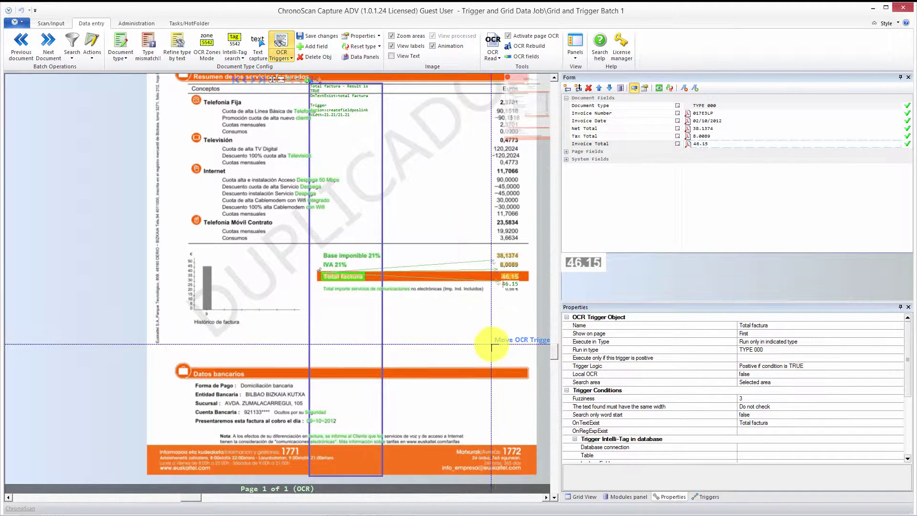
# - Reprocess the second invoice with the existing process and task settings so its fields are read again
pyautogui.click(50, 44)
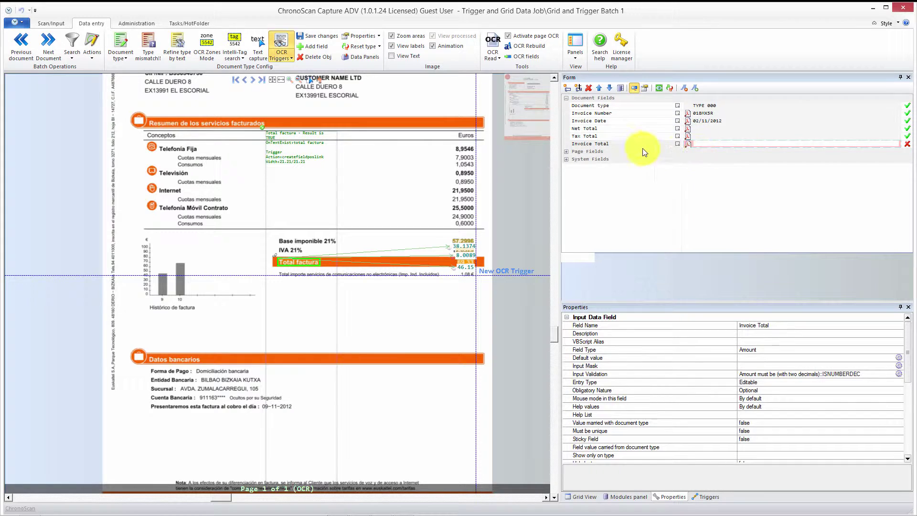
pyautogui.click(658, 89)
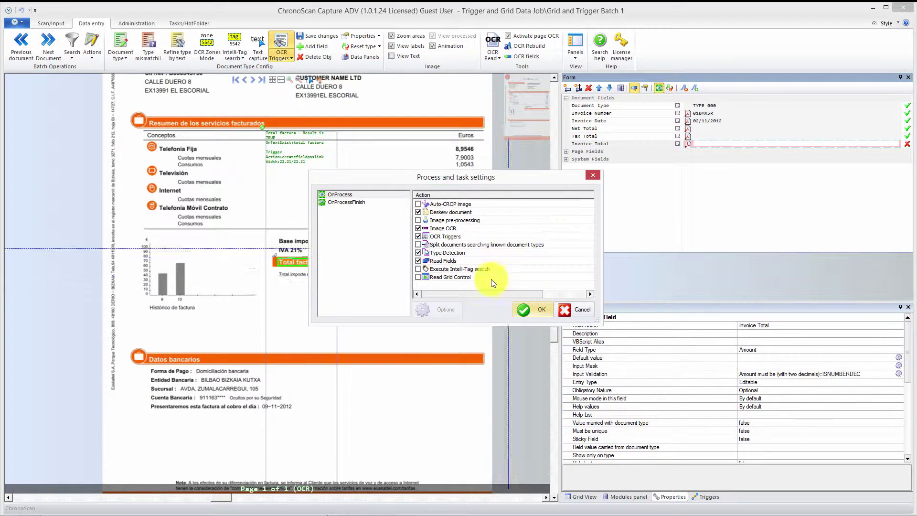
pyautogui.click(531, 309)
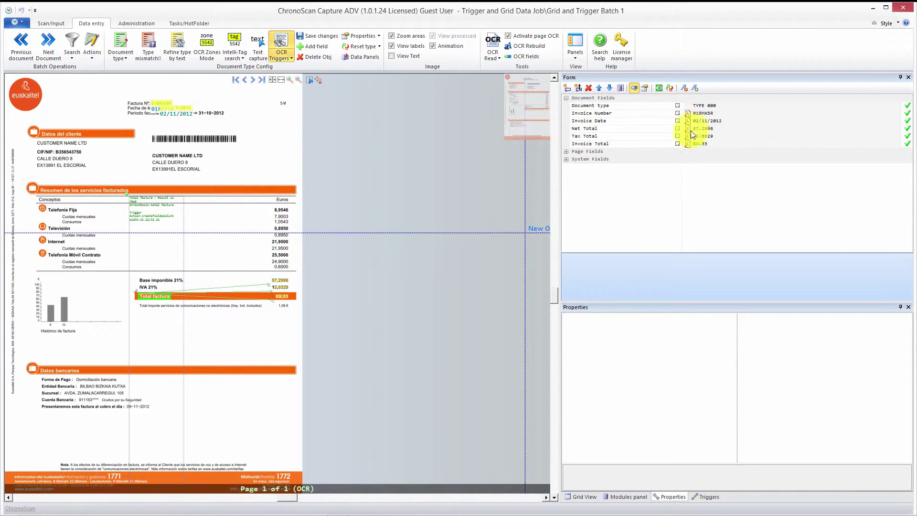
pyautogui.scroll(3, 172, 325)
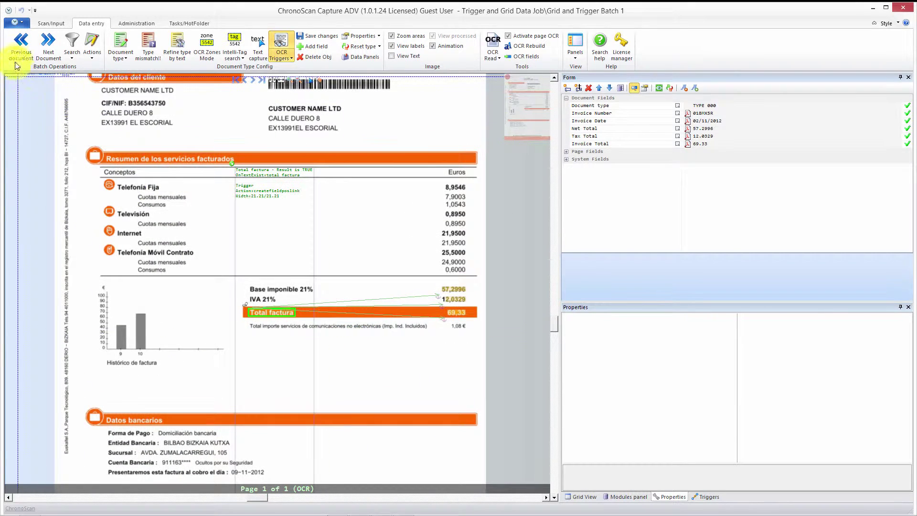
# - Return to the first invoice and bring up the Modules panel with its grid control
pyautogui.click(21, 42)
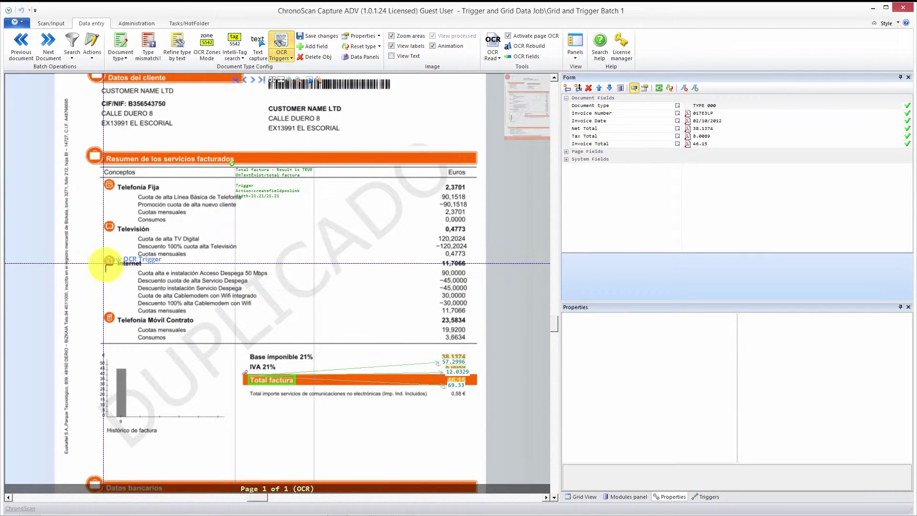
pyautogui.click(110, 172)
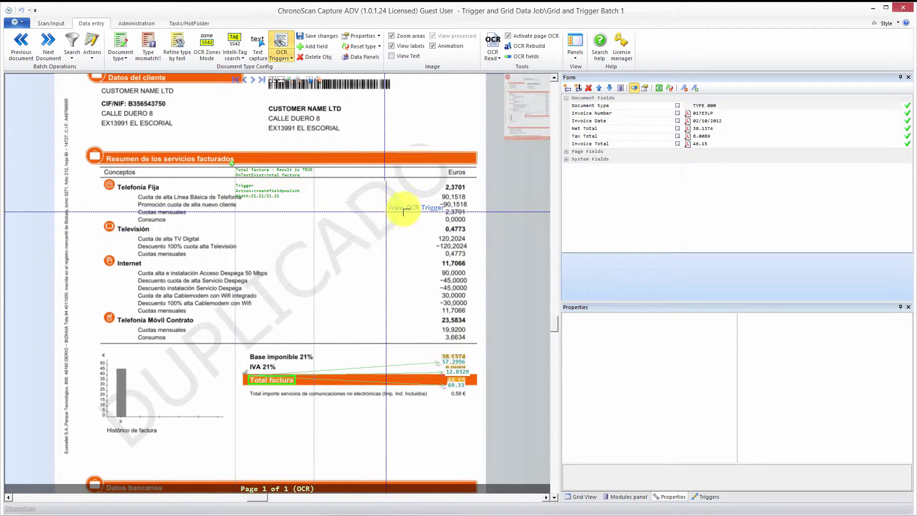
pyautogui.click(619, 498)
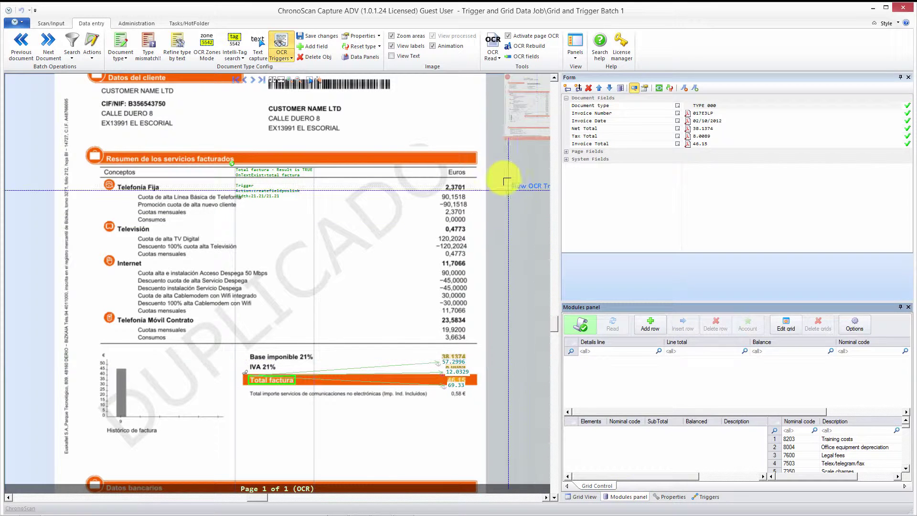
# - Turn the data modules panel off and back on, and bring up the Modules panel
pyautogui.click(575, 58)
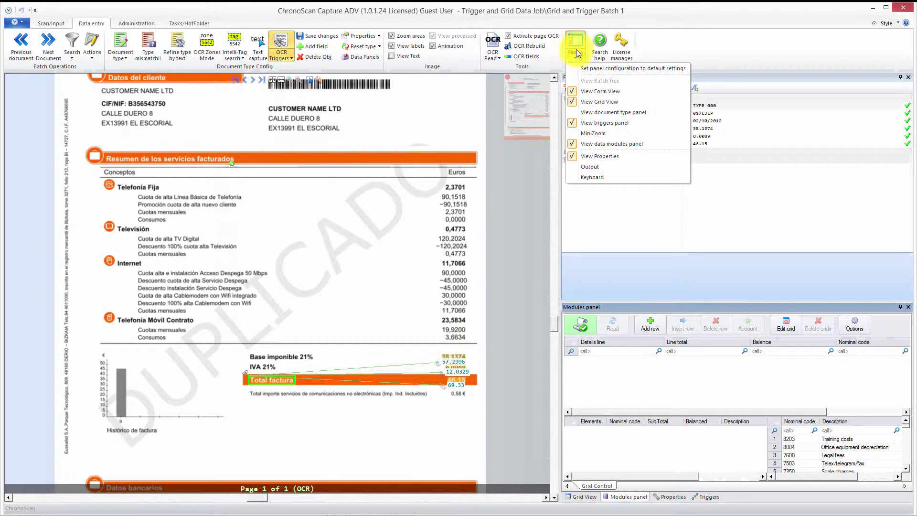
pyautogui.click(600, 143)
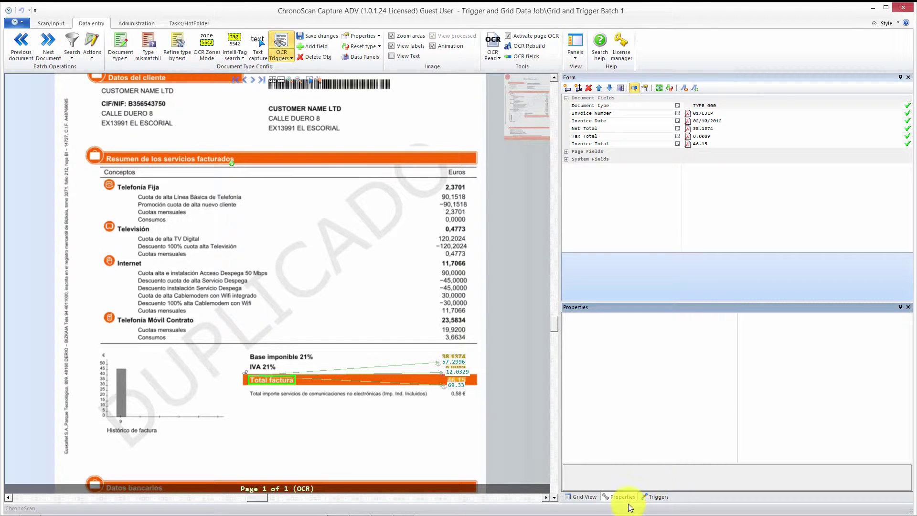
pyautogui.click(576, 52)
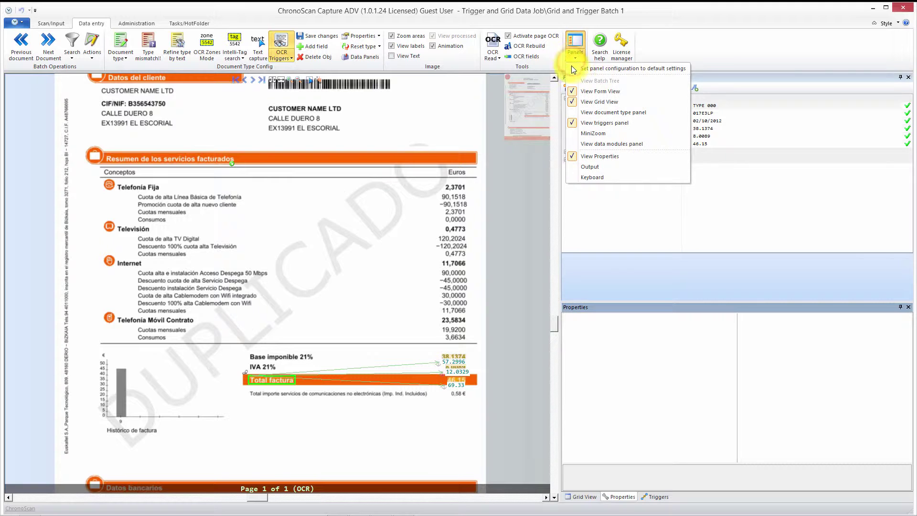
pyautogui.click(591, 146)
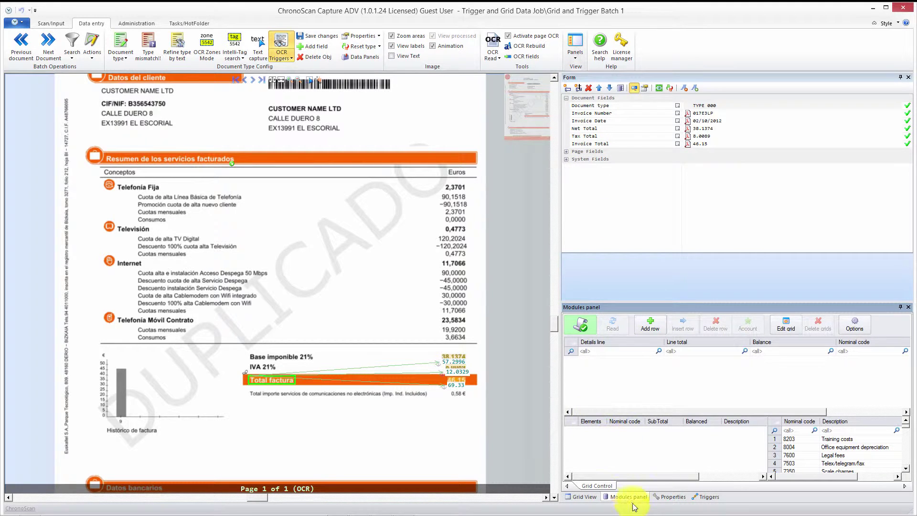
pyautogui.click(619, 498)
# - Draw a capture grid over the services table on the first invoice, from the Conceptos header to the last Consumos row
pyautogui.moveTo(307, 364); pyautogui.dragTo(358, 359)
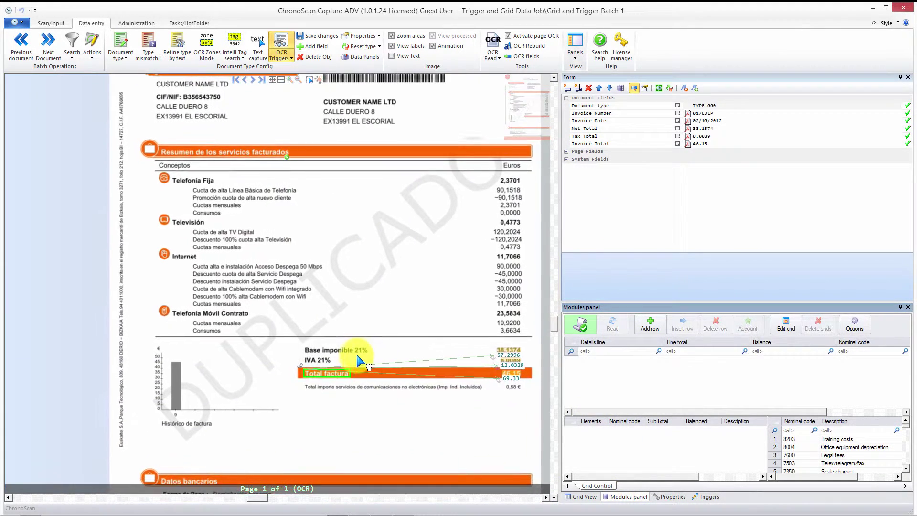
pyautogui.click(786, 327)
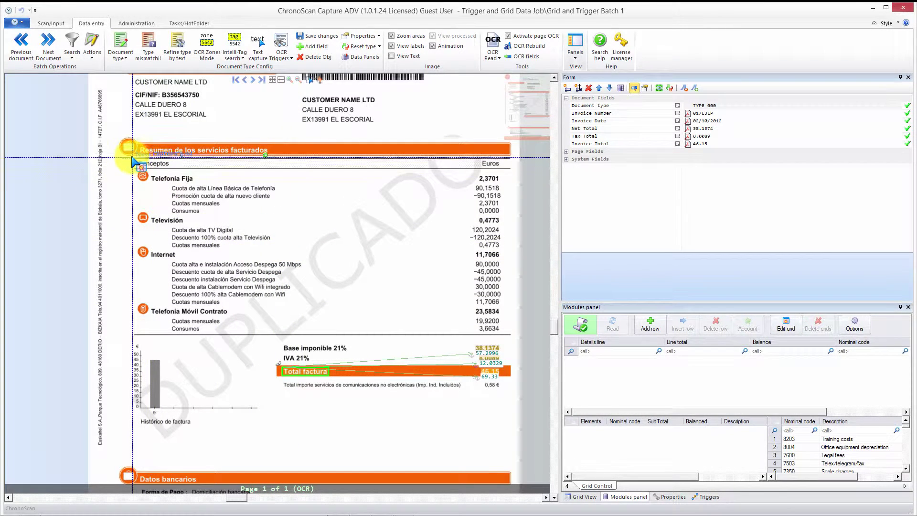
pyautogui.moveTo(131, 157); pyautogui.dragTo(515, 336)
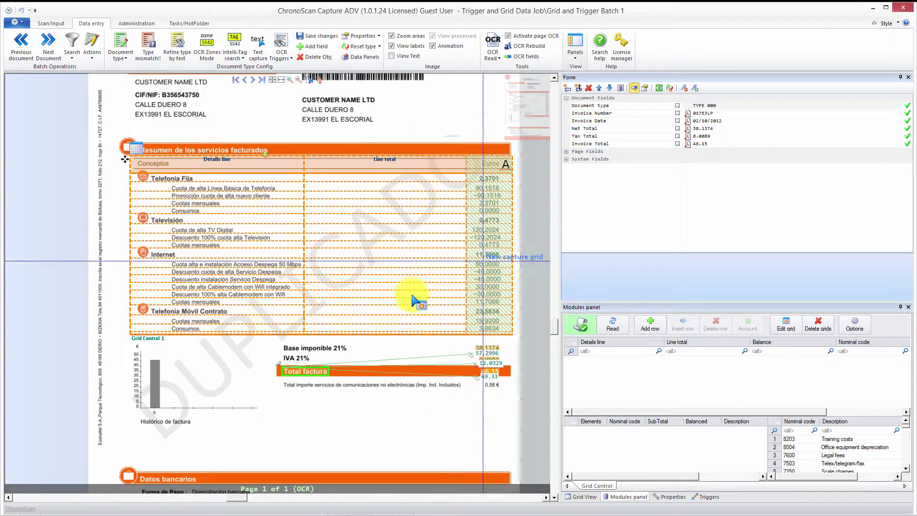
# - Examine the options of the capture grid's Line total column and close them
pyautogui.click(388, 167)
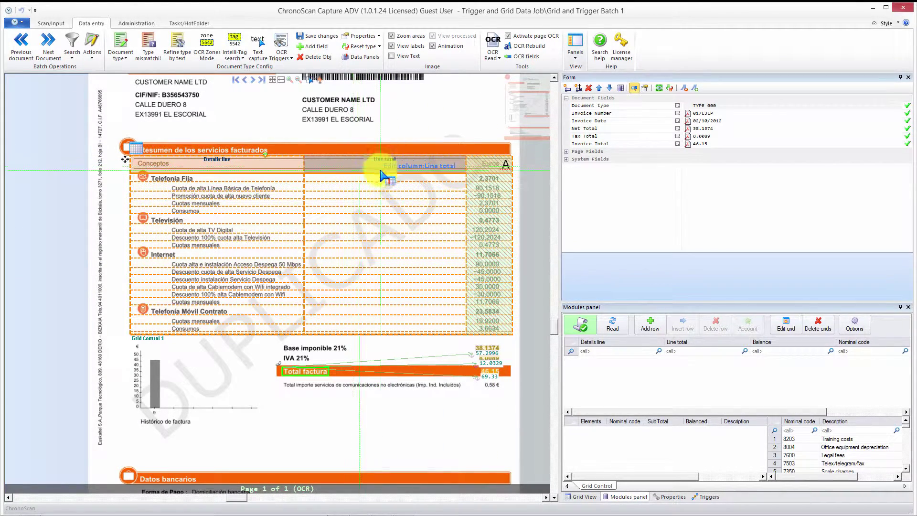
pyautogui.rightClick(380, 164)
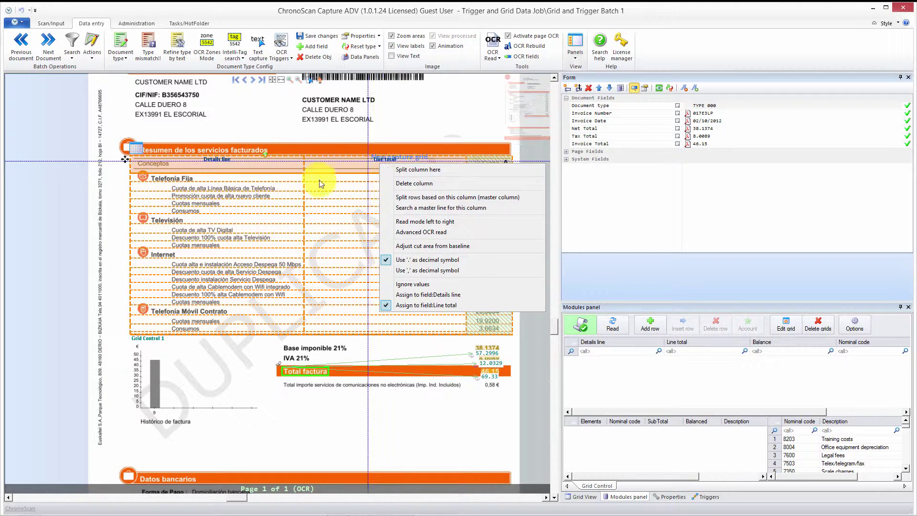
pyautogui.click(303, 176)
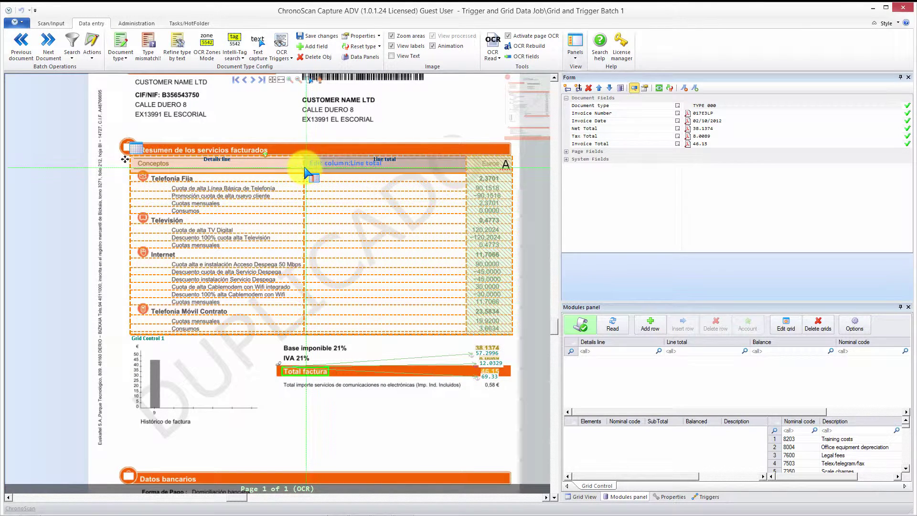
# - Delete the middle Line total column of the capture grid and assign the Euros column to the Line total field
pyautogui.moveTo(309, 170); pyautogui.dragTo(413, 174)
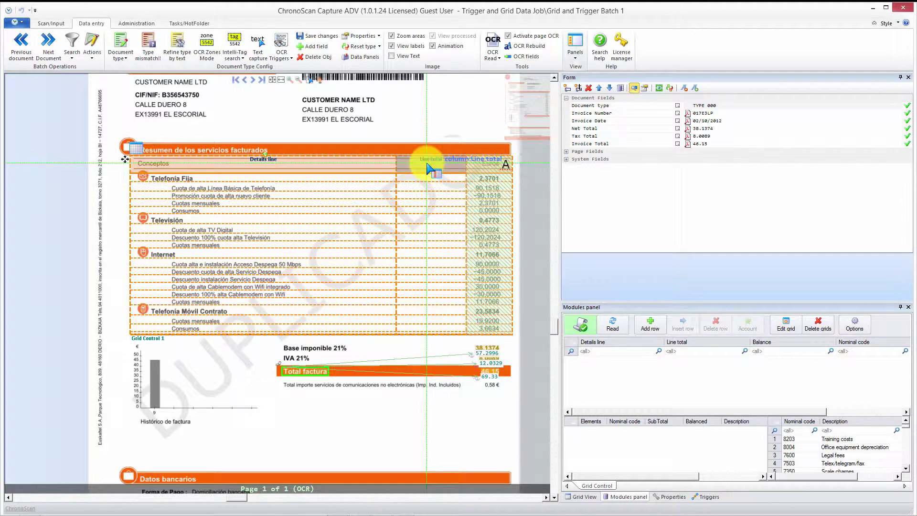
pyautogui.rightClick(428, 167)
pyautogui.click(472, 178)
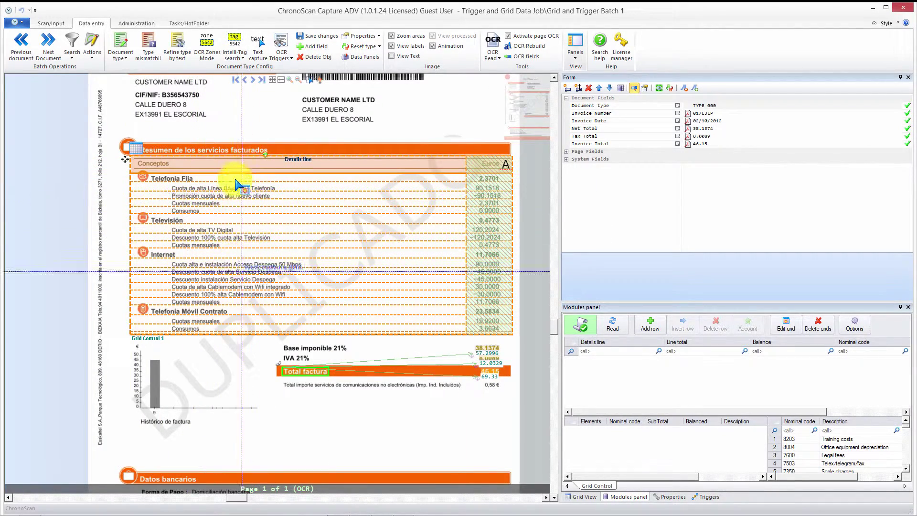
pyautogui.rightClick(486, 164)
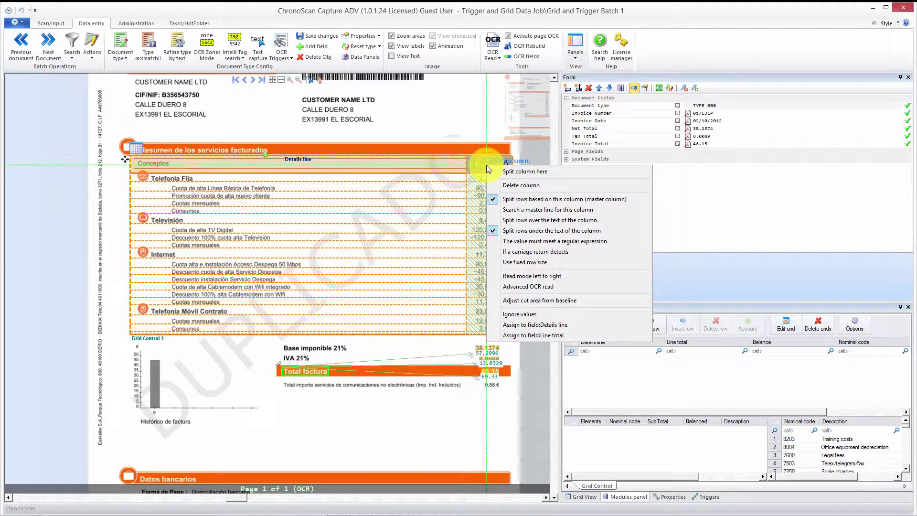
pyautogui.click(540, 336)
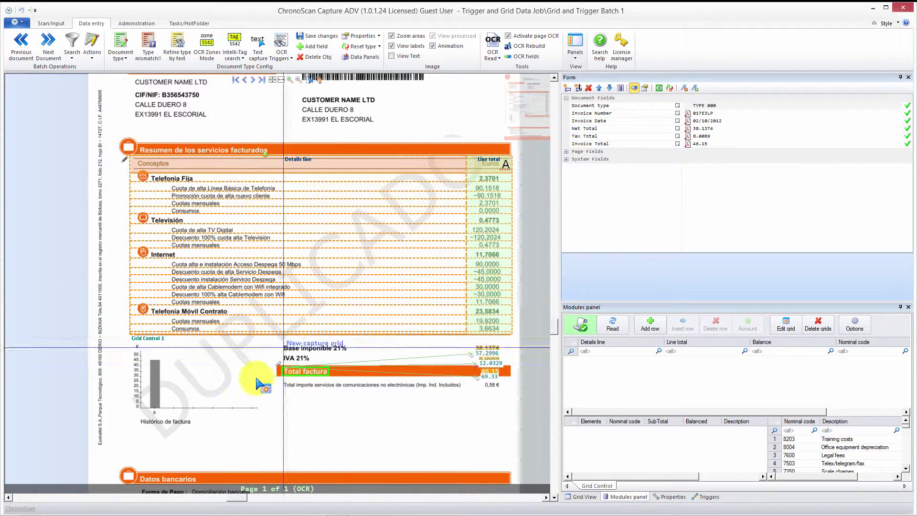
# - Read the services table of the first invoice into the grid control
pyautogui.moveTo(244, 372); pyautogui.dragTo(273, 352)
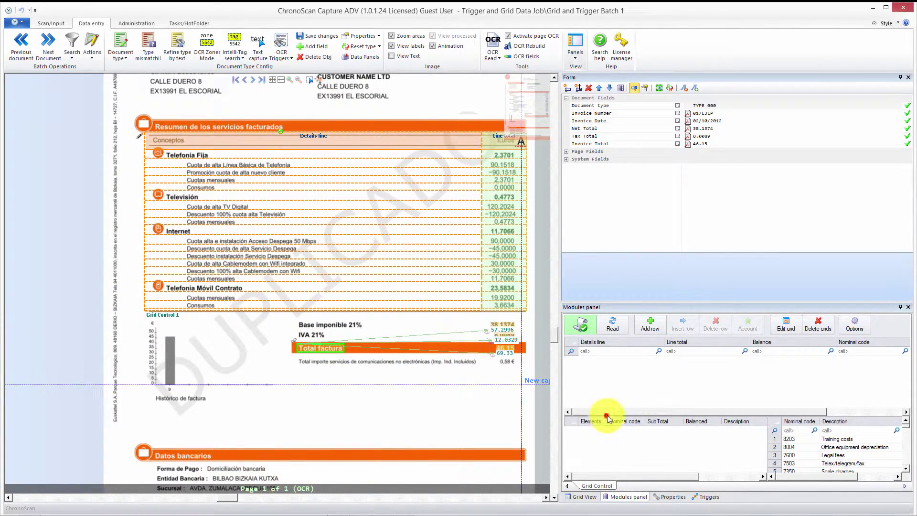
pyautogui.moveTo(605, 416); pyautogui.dragTo(599, 360)
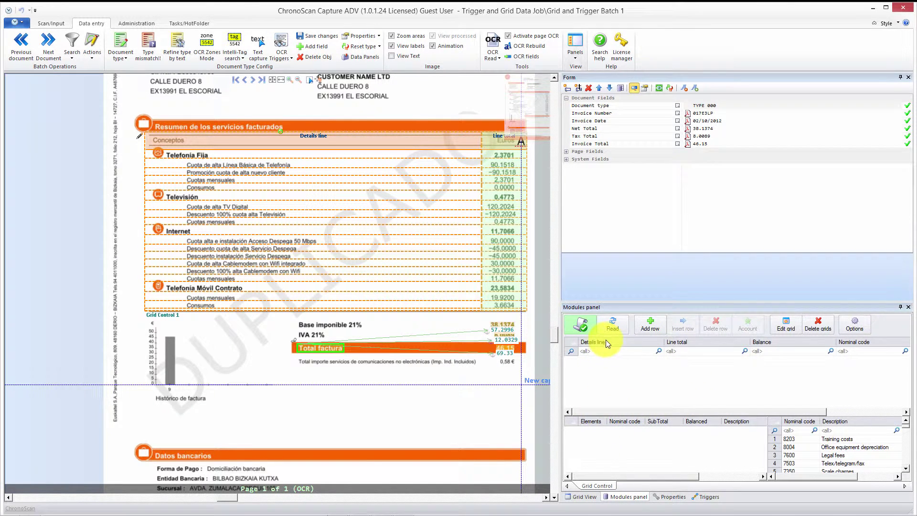
pyautogui.click(611, 343)
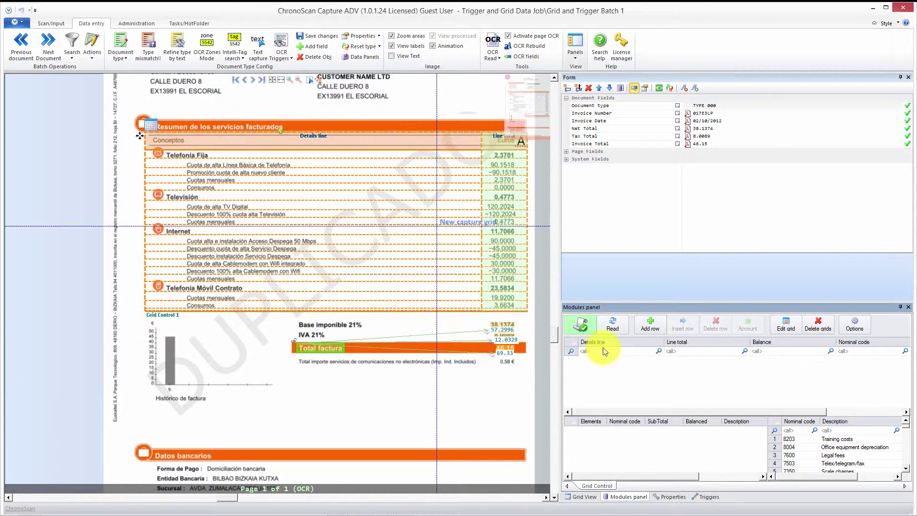
pyautogui.click(612, 327)
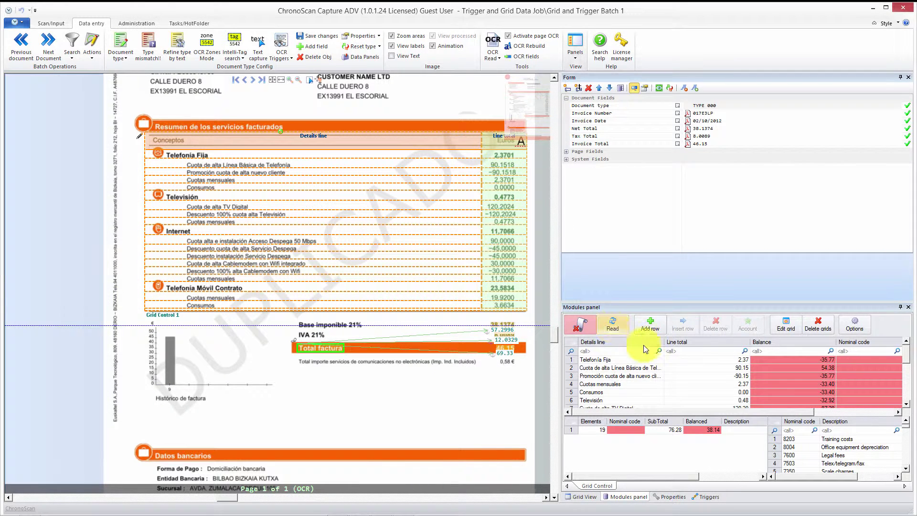
# - Examine the Details line, Line total and Balance columns of the rows read into the grid control
pyautogui.moveTo(711, 412)
pyautogui.mouseDown()
pyautogui.moveTo(807, 407)
pyautogui.moveTo(714, 411)
pyautogui.mouseUp()
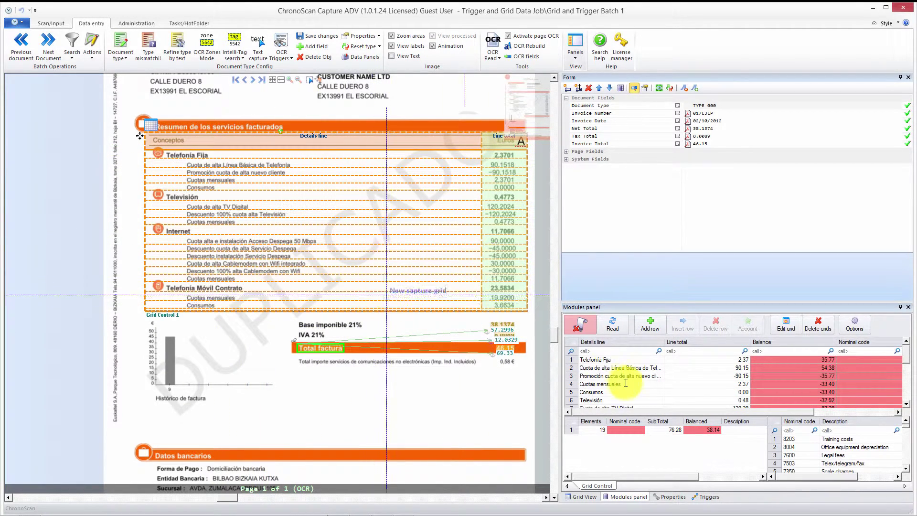
pyautogui.click(603, 343)
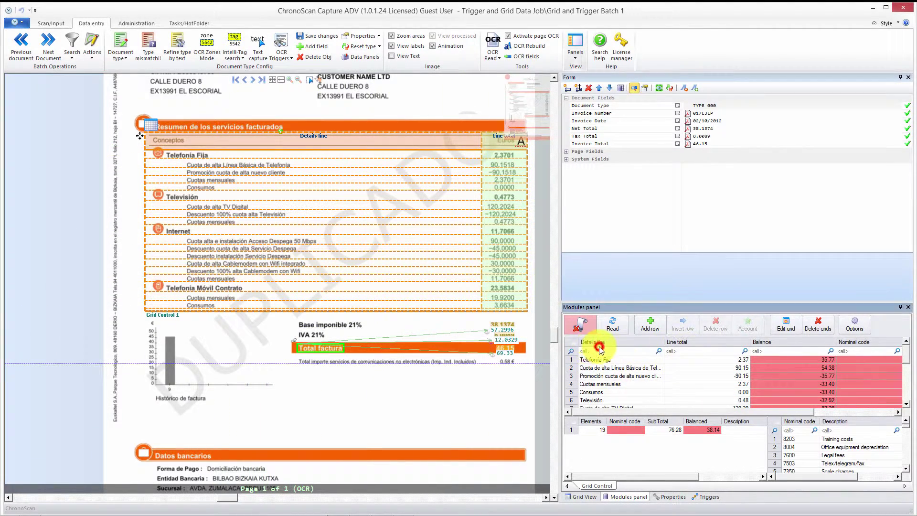
pyautogui.click(687, 343)
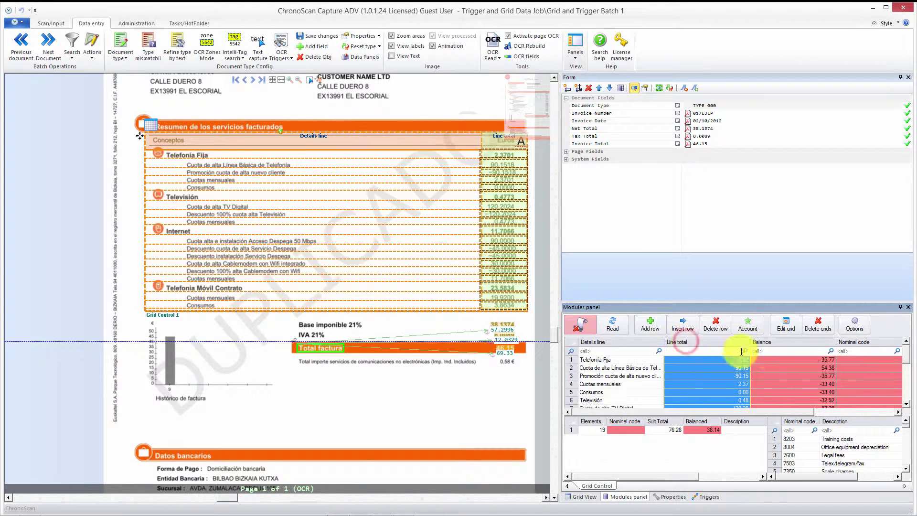
pyautogui.click(783, 342)
pyautogui.moveTo(733, 412); pyautogui.dragTo(760, 413)
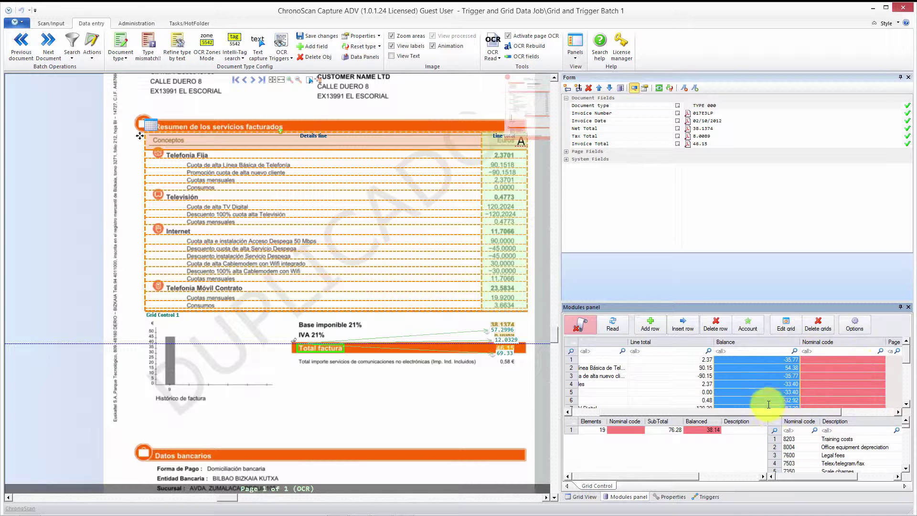
pyautogui.click(753, 358)
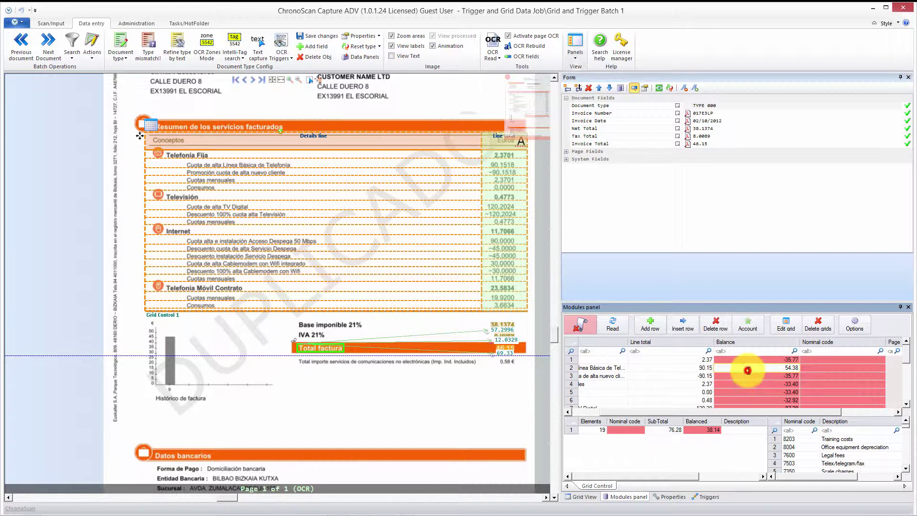
pyautogui.click(762, 351)
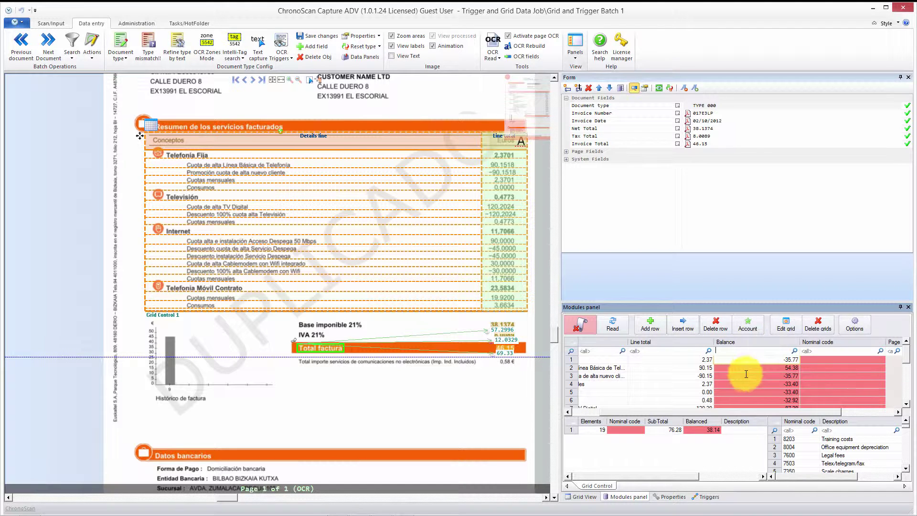
pyautogui.click(731, 375)
pyautogui.click(732, 351)
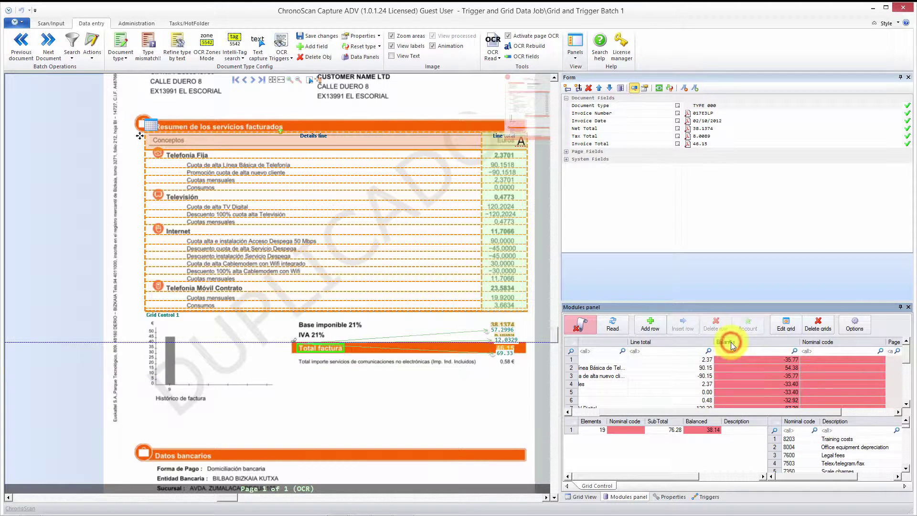
pyautogui.rightClick(730, 342)
pyautogui.click(724, 350)
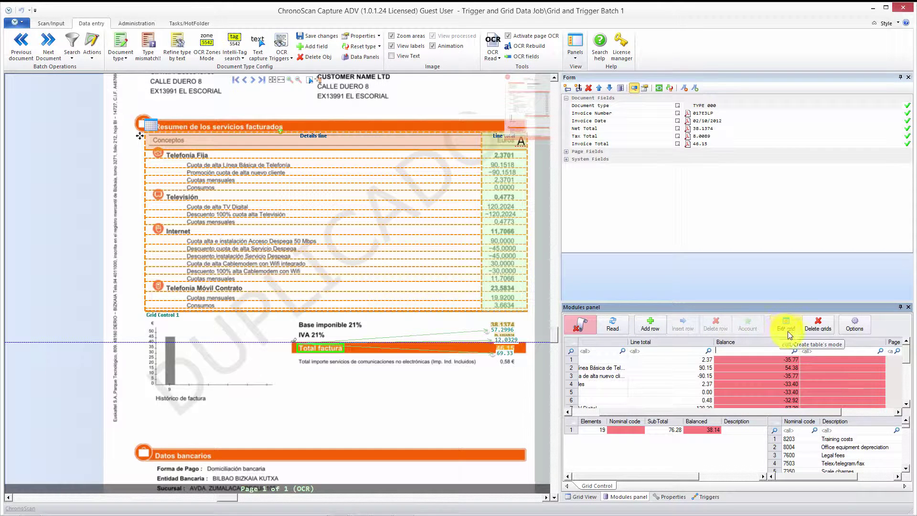
pyautogui.click(654, 350)
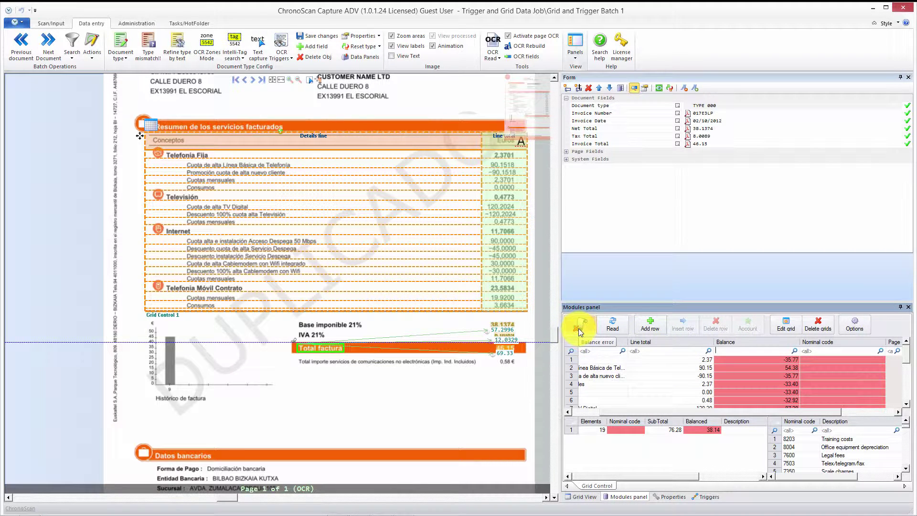
pyautogui.click(607, 328)
pyautogui.click(723, 353)
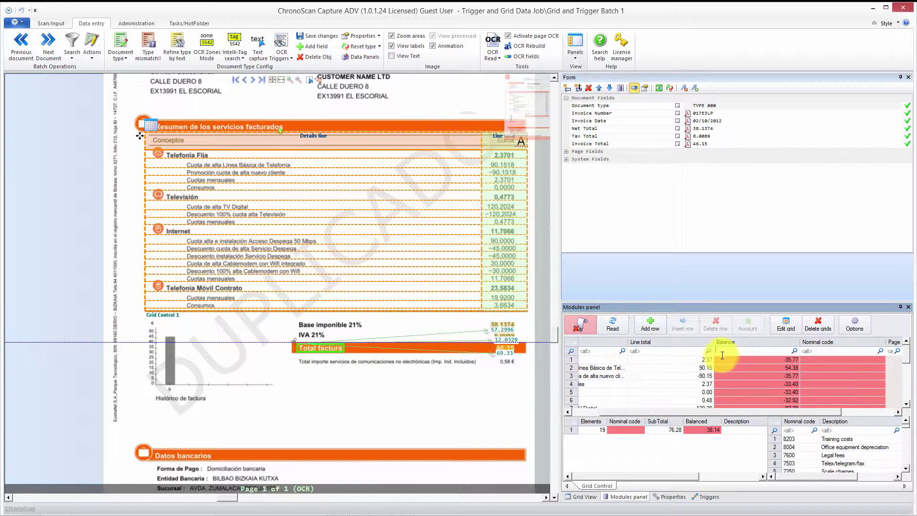
# - Select the whole Balance column and delete all the rows read into the grid control
pyautogui.click(736, 344)
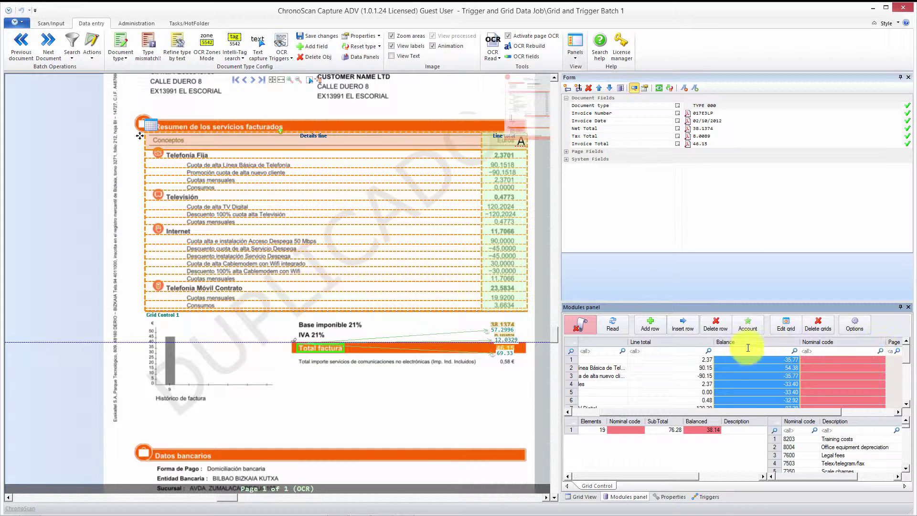
pyautogui.click(718, 326)
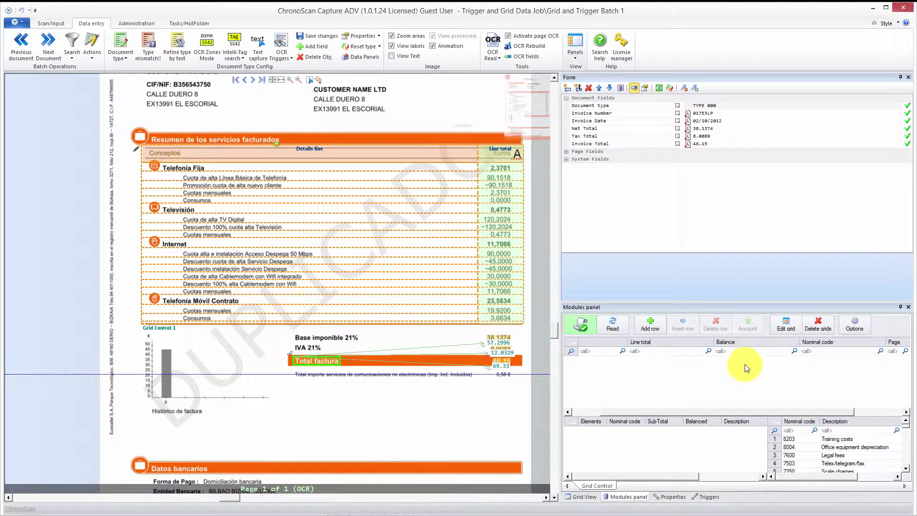
pyautogui.click(743, 345)
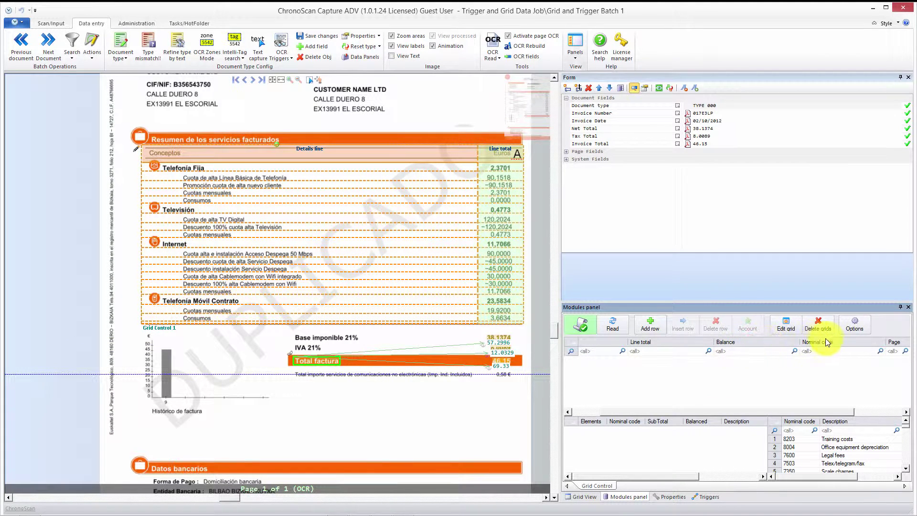
pyautogui.click(851, 331)
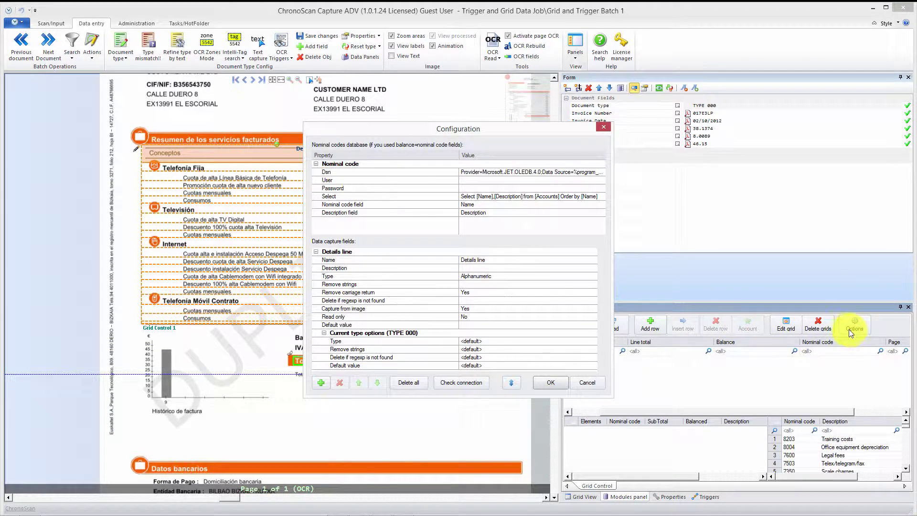
pyautogui.click(588, 382)
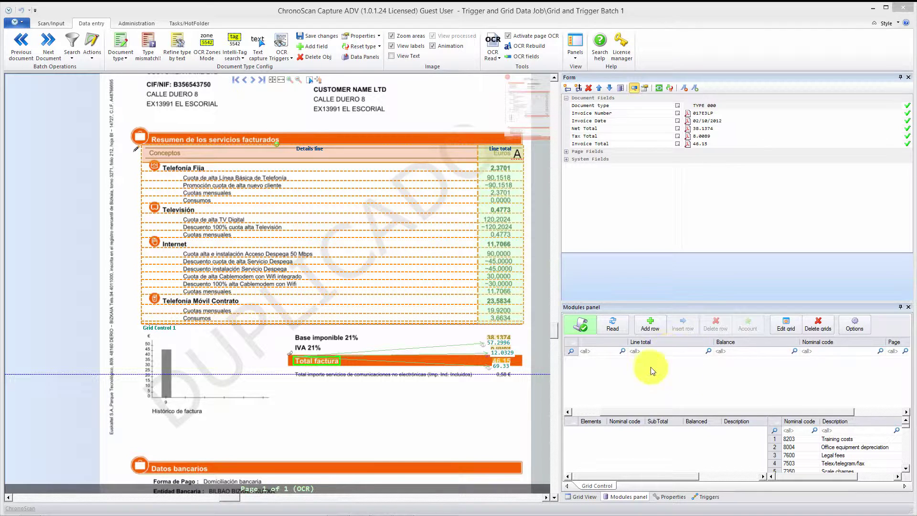
pyautogui.moveTo(722, 409); pyautogui.dragTo(733, 409)
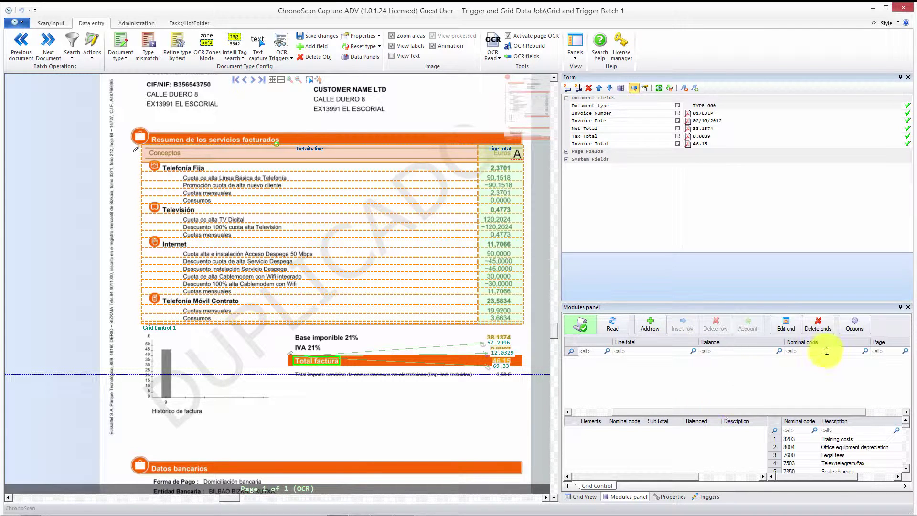
# - Collapse the data capture fields in the grid control's configuration and delete the Balance field
pyautogui.click(855, 323)
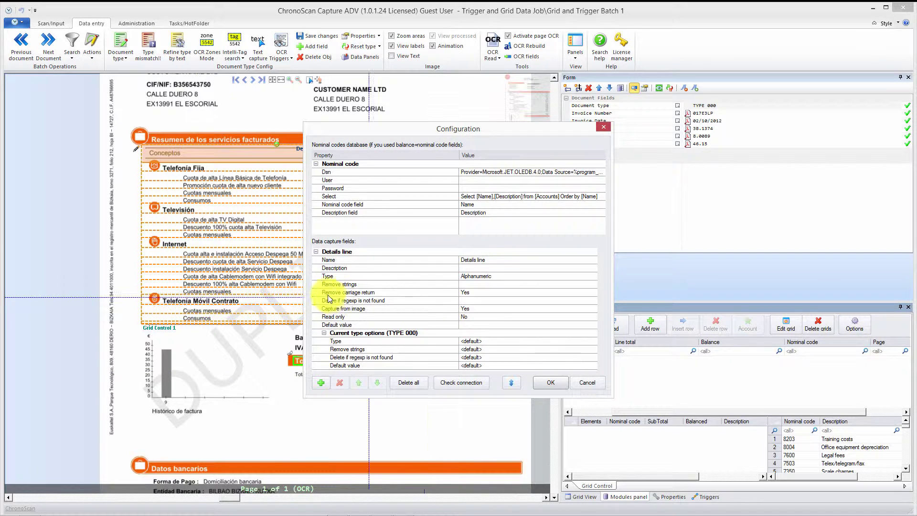
pyautogui.click(316, 251)
pyautogui.click(316, 260)
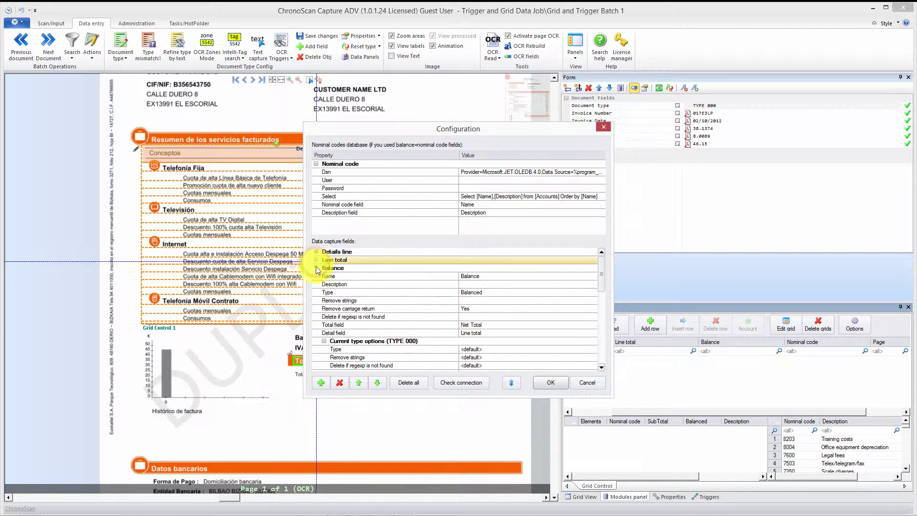
pyautogui.click(316, 268)
pyautogui.click(316, 276)
pyautogui.click(316, 284)
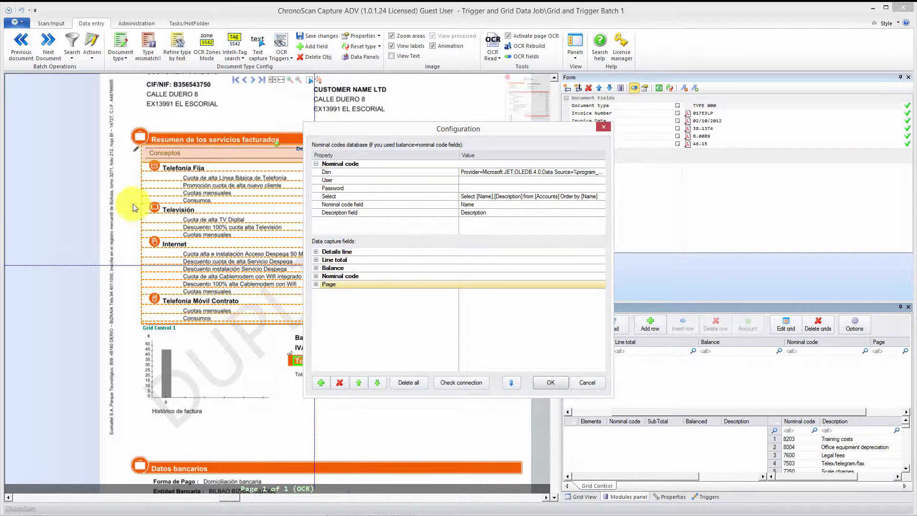
pyautogui.click(333, 268)
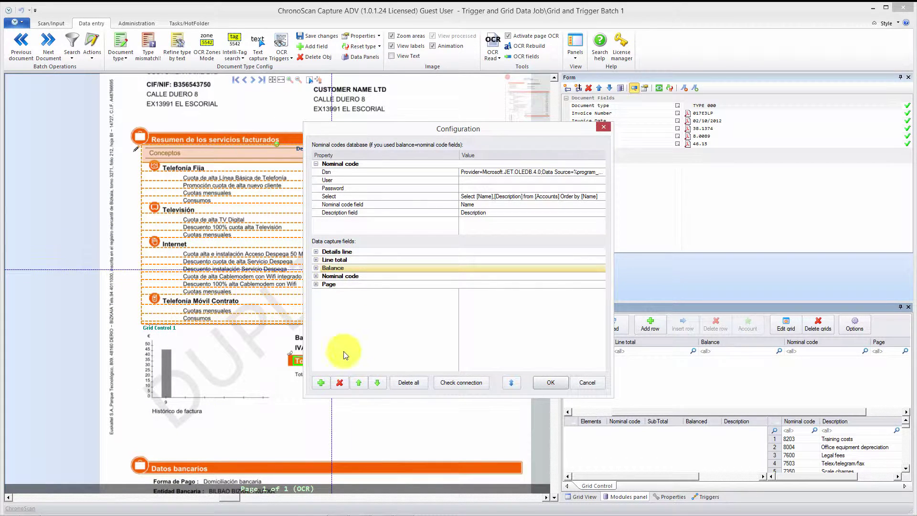
pyautogui.click(342, 383)
# - Delete the Nominal code field from the data capture fields and save the grid control's configuration
pyautogui.click(315, 252)
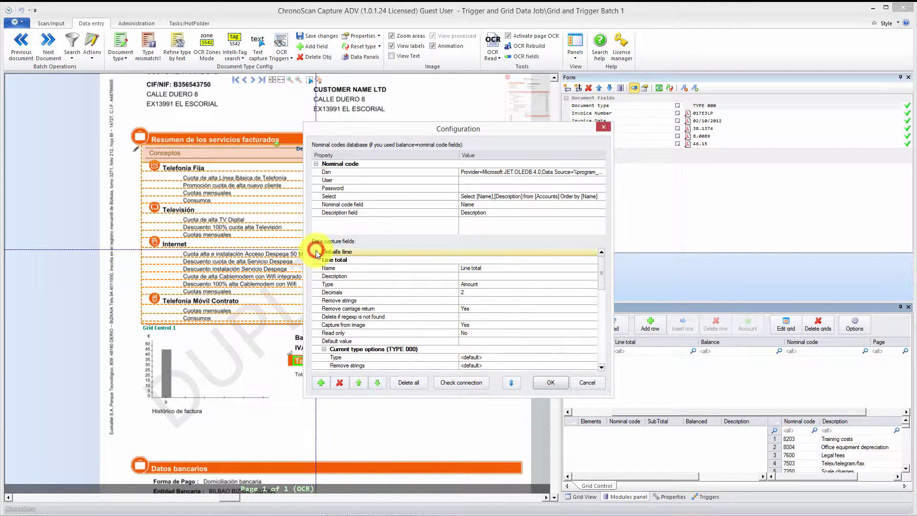
pyautogui.click(317, 259)
pyautogui.click(316, 269)
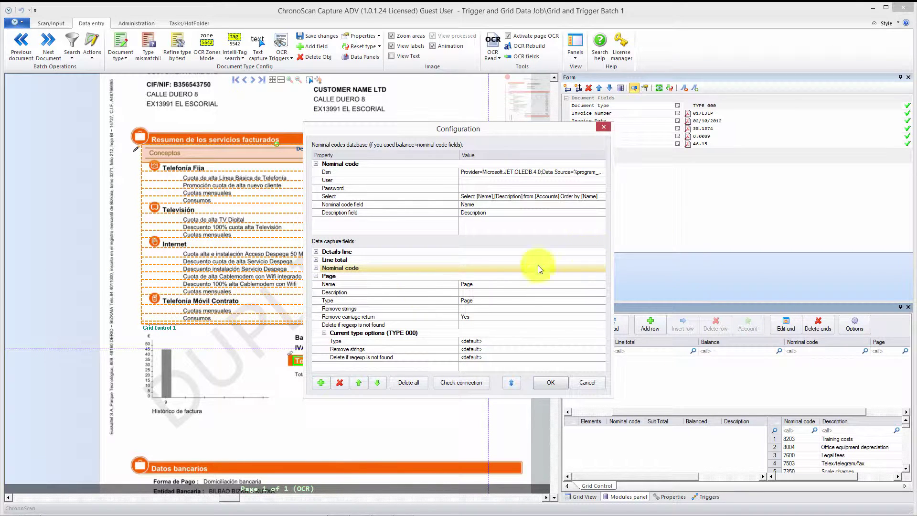
pyautogui.click(315, 276)
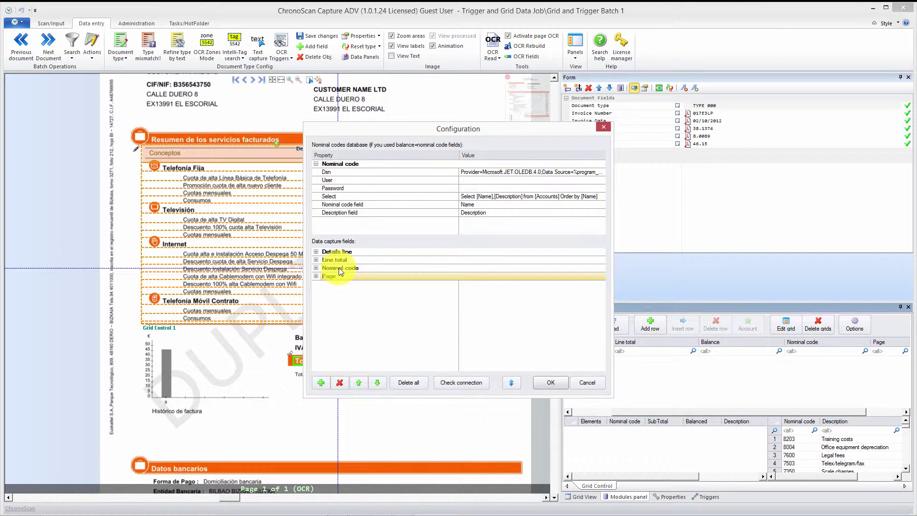
pyautogui.click(340, 267)
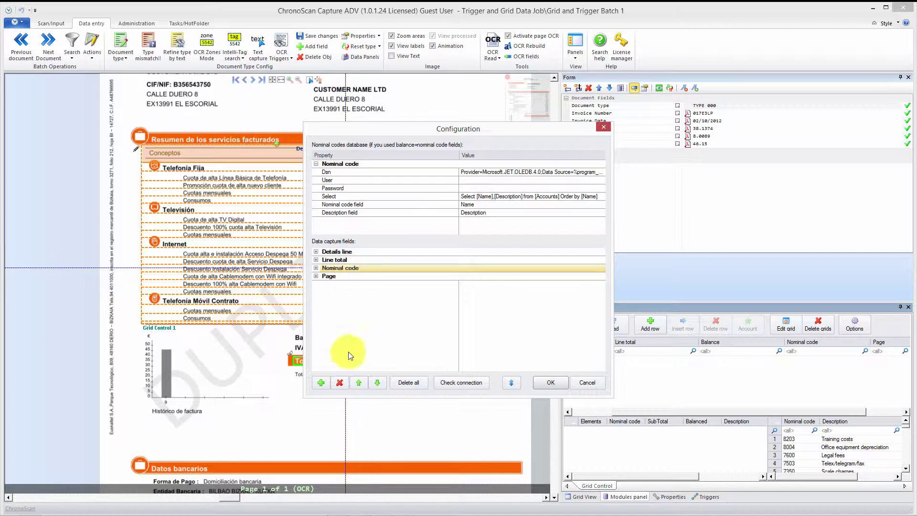
pyautogui.click(341, 382)
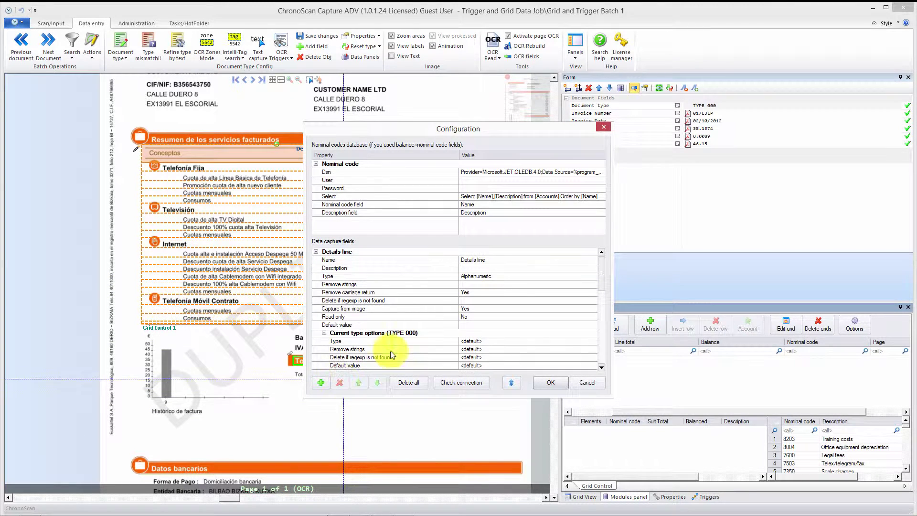
pyautogui.moveTo(602, 274); pyautogui.dragTo(601, 310)
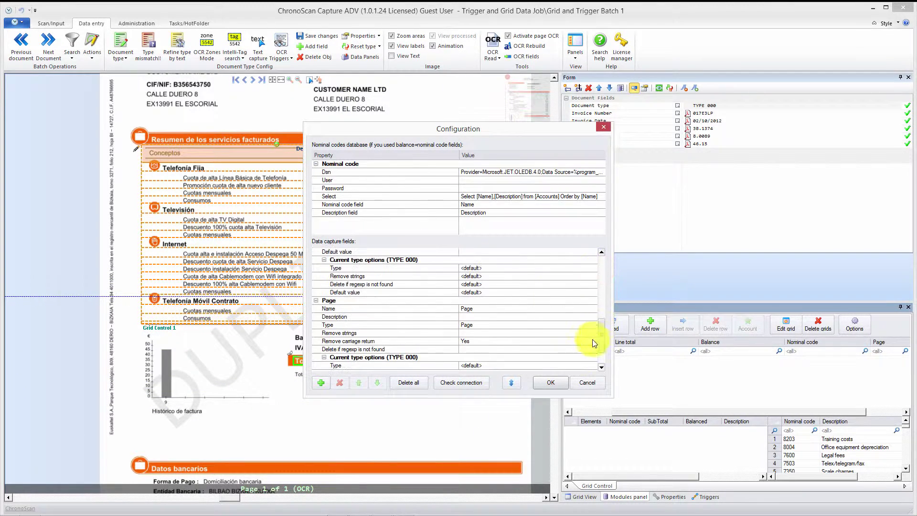
pyautogui.click(550, 383)
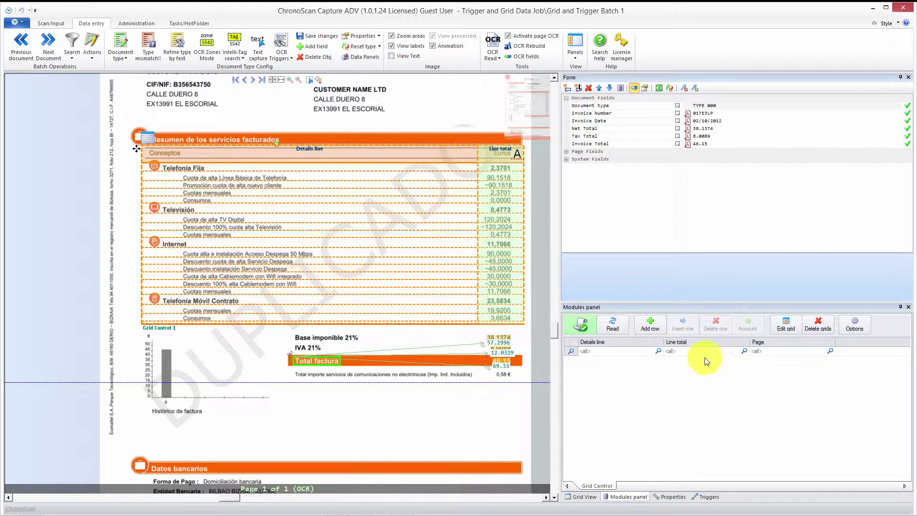
# - Read the first invoice's service lines into the grid control and compare the grid area's fit on both invoices
pyautogui.click(611, 325)
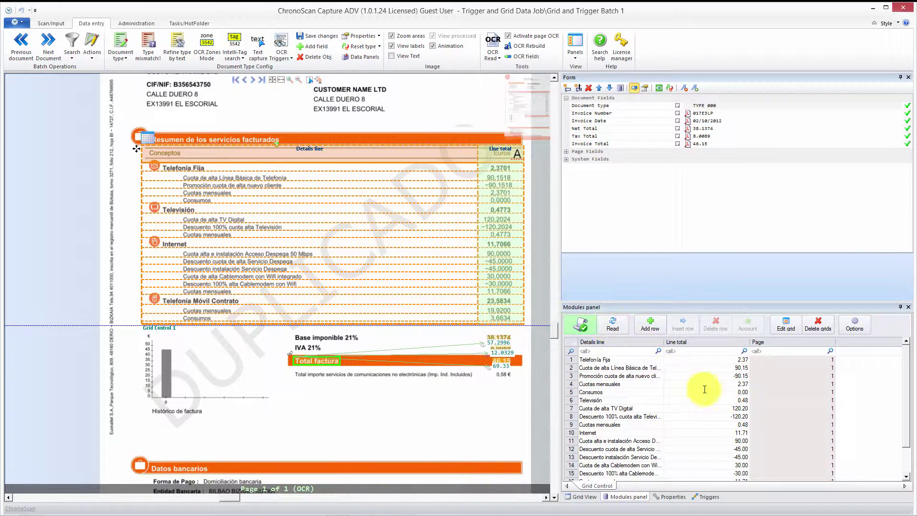
pyautogui.moveTo(911, 389); pyautogui.dragTo(898, 421)
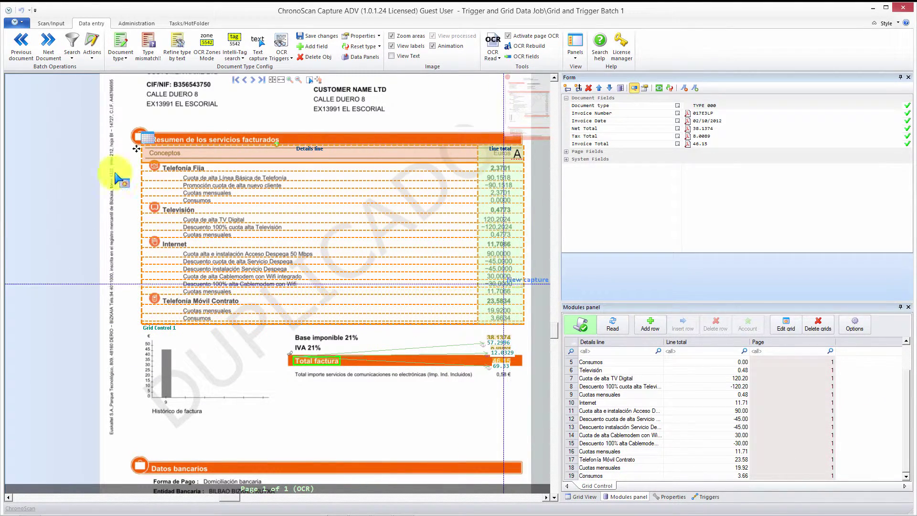
pyautogui.click(47, 44)
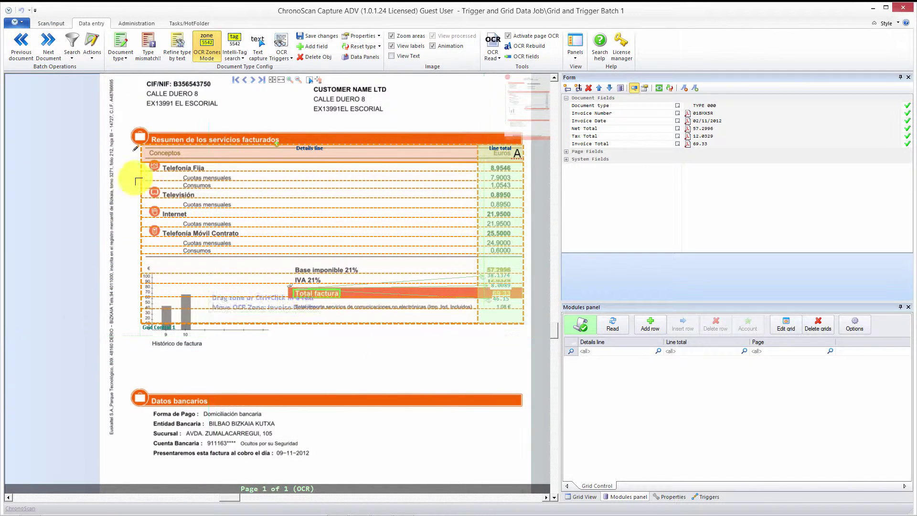
pyautogui.click(22, 47)
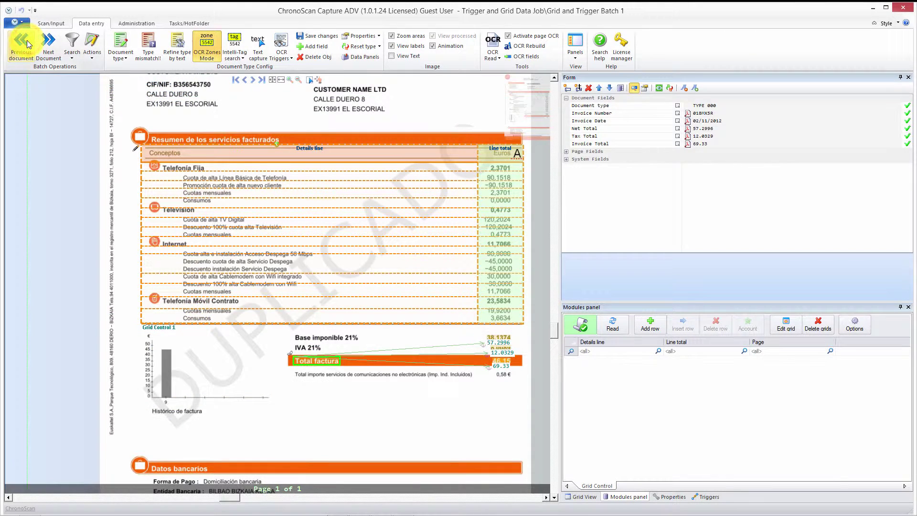
pyautogui.click(53, 45)
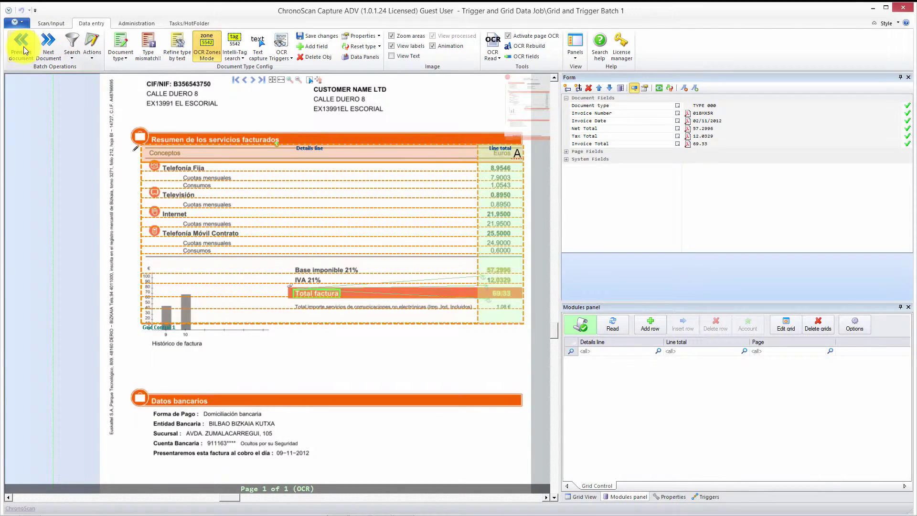
pyautogui.click(22, 47)
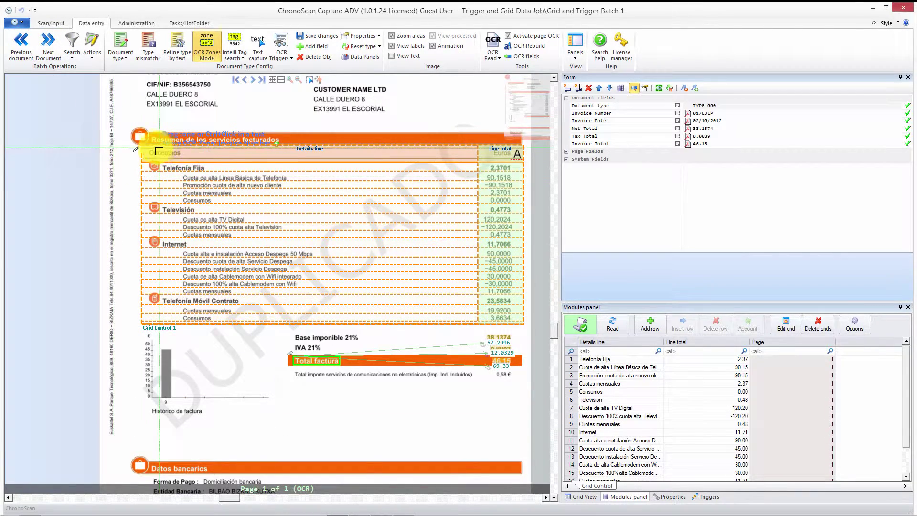
# - Set the capture grid's lower position relative to the "Total factura" trigger
pyautogui.scroll(3, 136, 149)
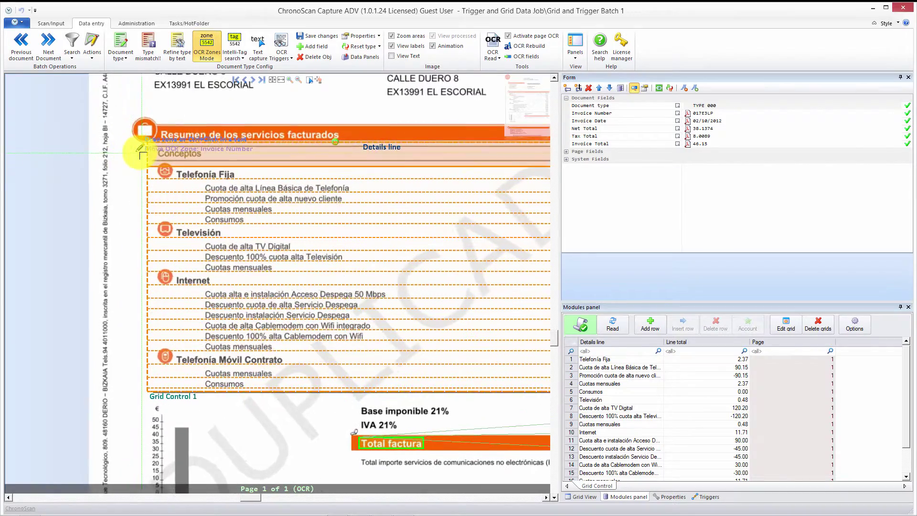
pyautogui.scroll(2, 141, 158)
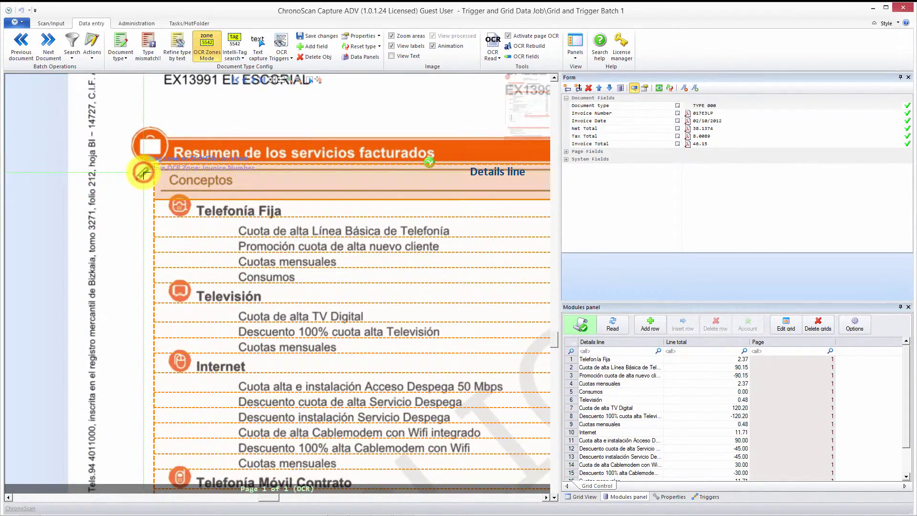
pyautogui.click(144, 175)
pyautogui.click(166, 157)
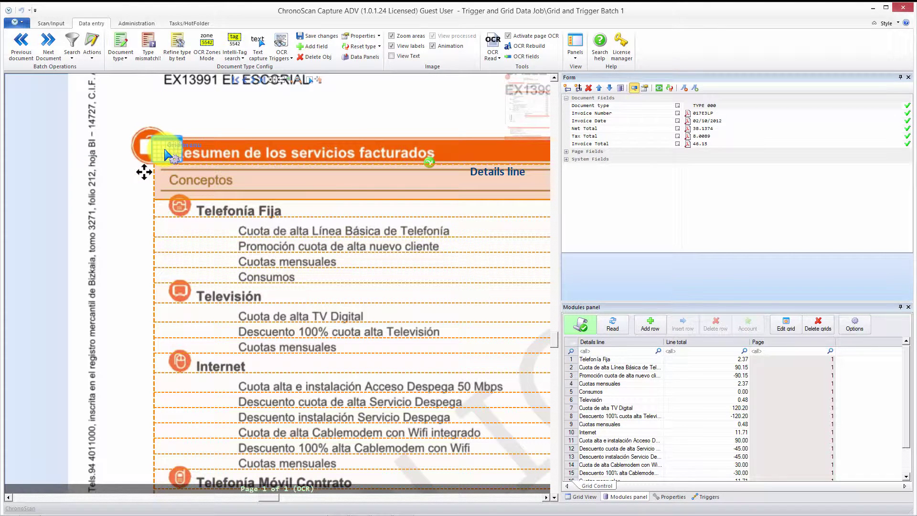
pyautogui.rightClick(166, 152)
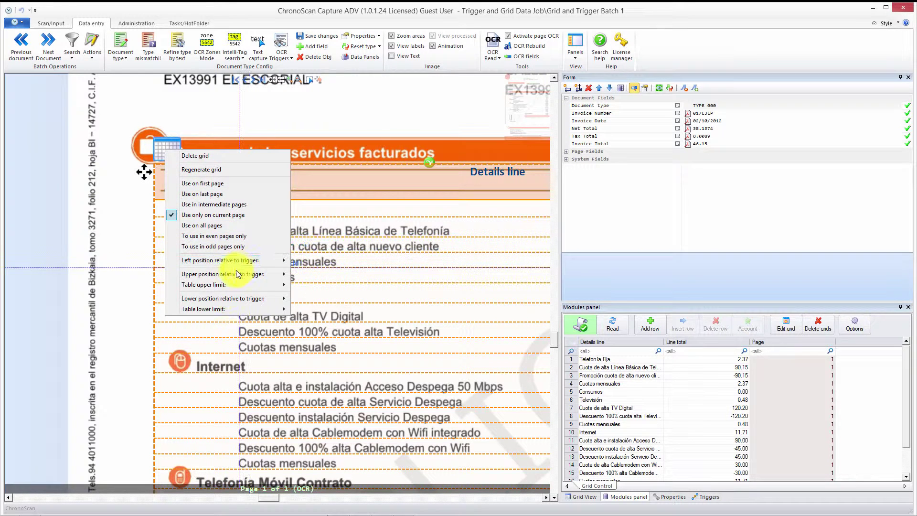
pyautogui.moveTo(226, 296)
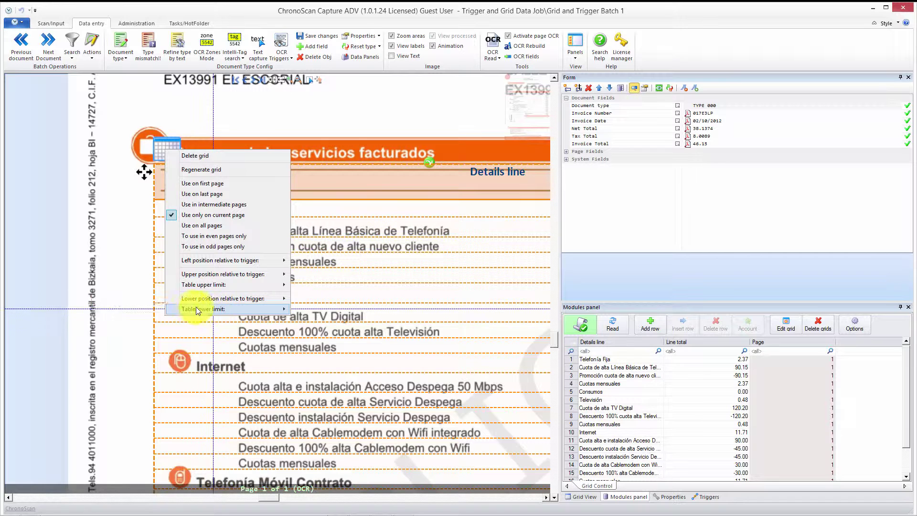
pyautogui.moveTo(205, 311)
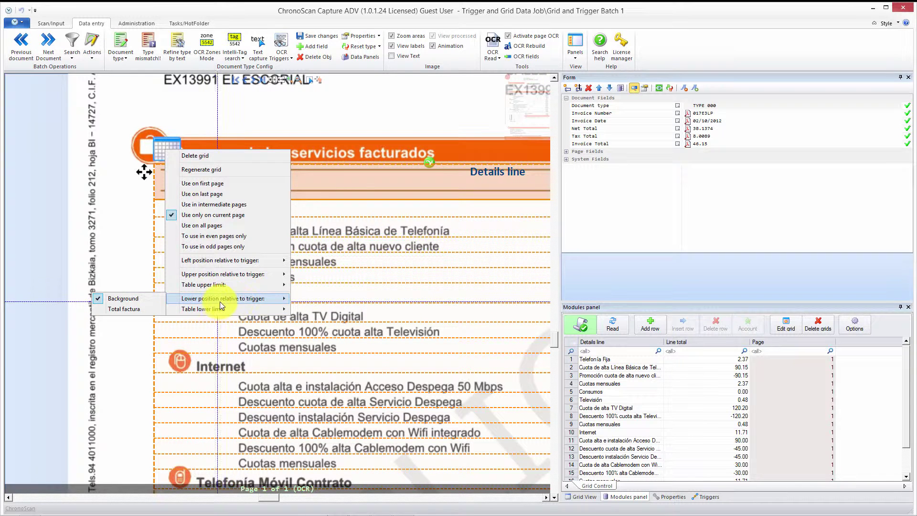
pyautogui.click(115, 307)
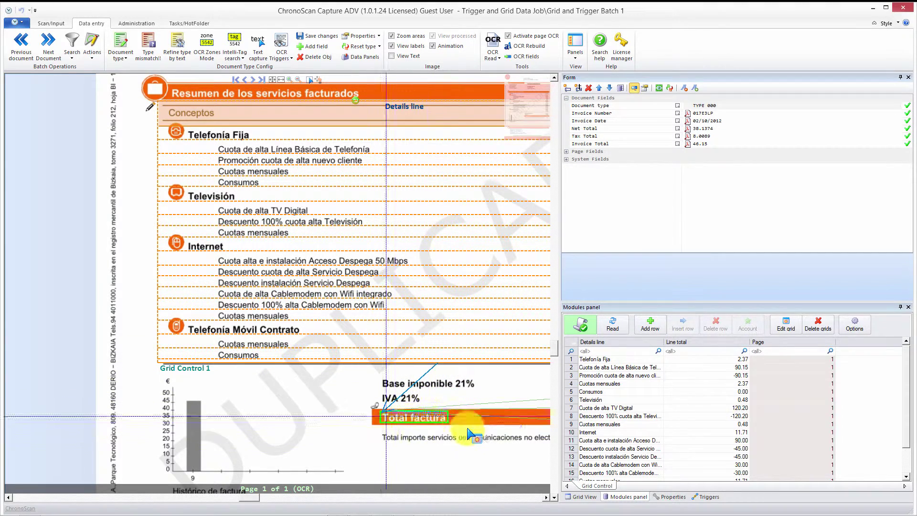
# - Go to the next invoice and read its service lines into the grid control
pyautogui.click(56, 50)
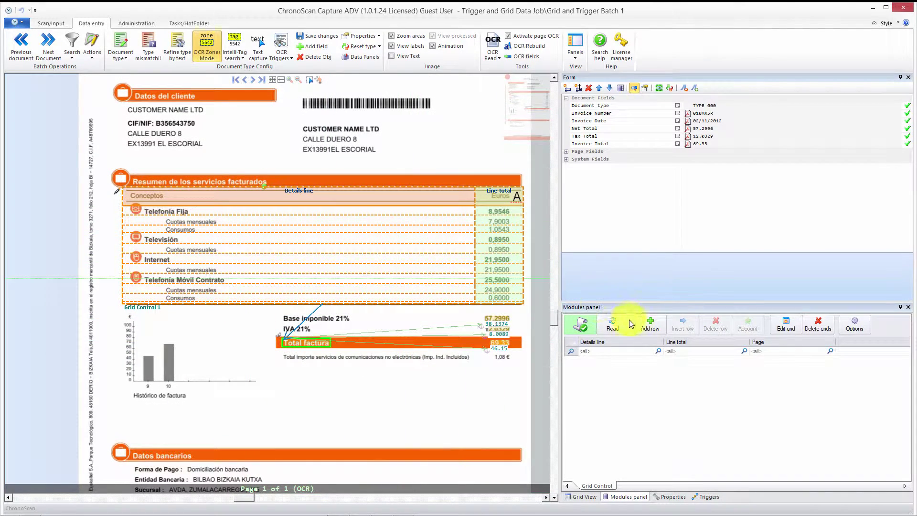
pyautogui.click(616, 325)
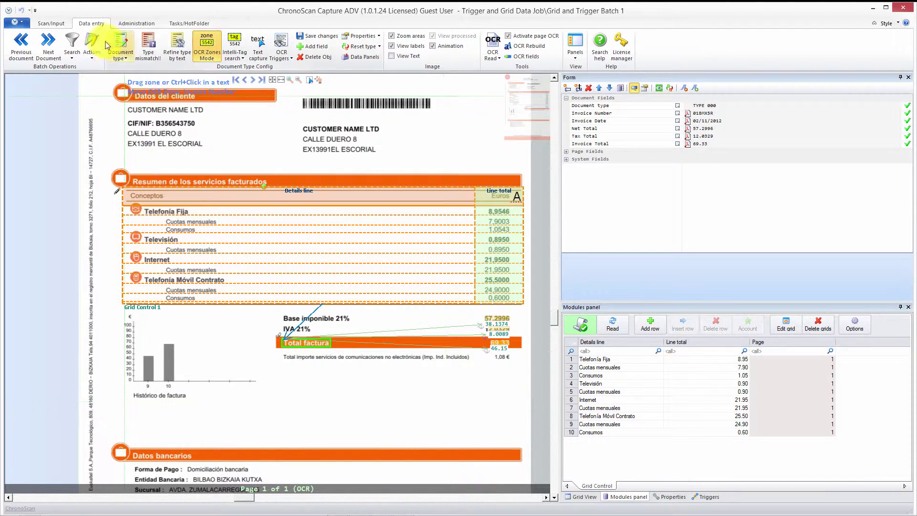
# - Open the export setup for Grid and Trigger Batch 1 and inspect the PDF conversion's filesystem1 output settings
pyautogui.click(59, 25)
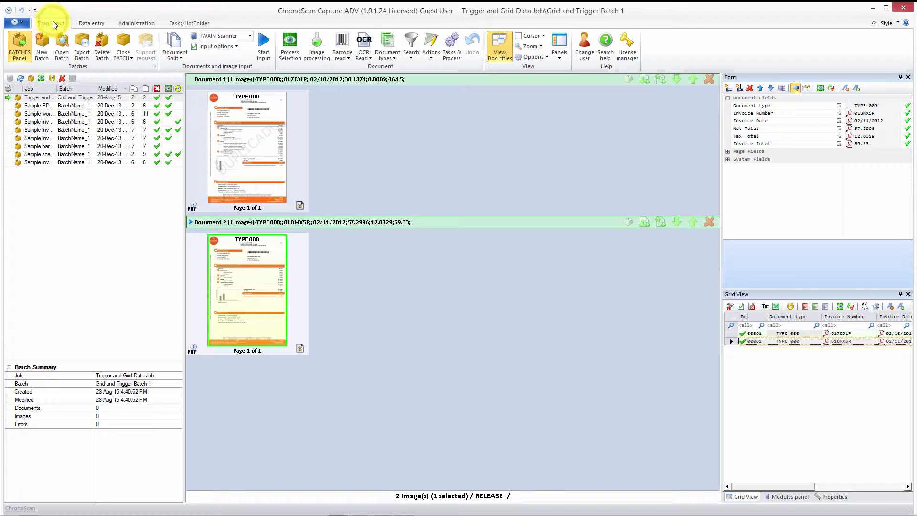
pyautogui.click(32, 98)
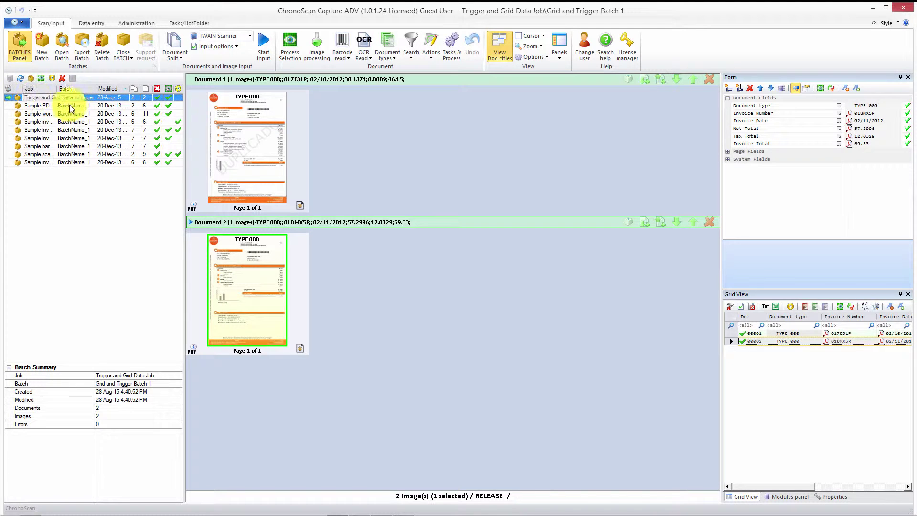
pyautogui.click(84, 49)
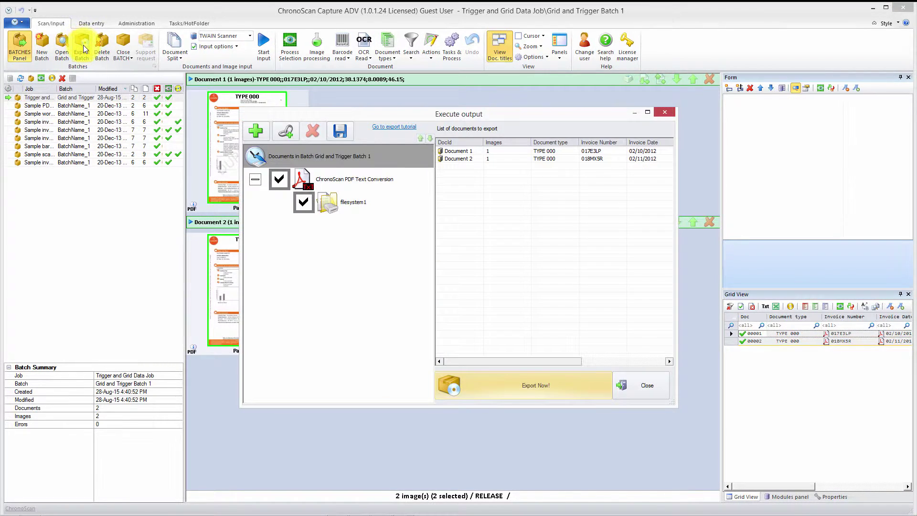
pyautogui.click(354, 203)
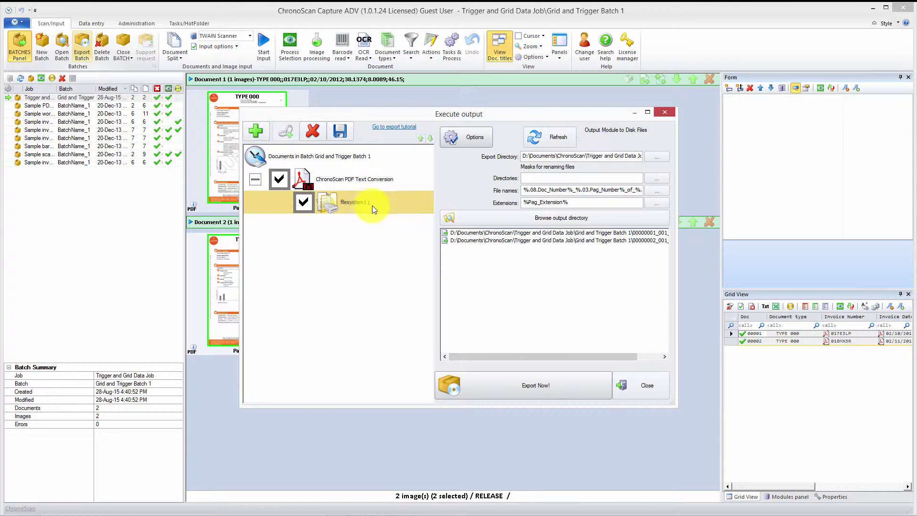
pyautogui.click(337, 185)
pyautogui.click(349, 204)
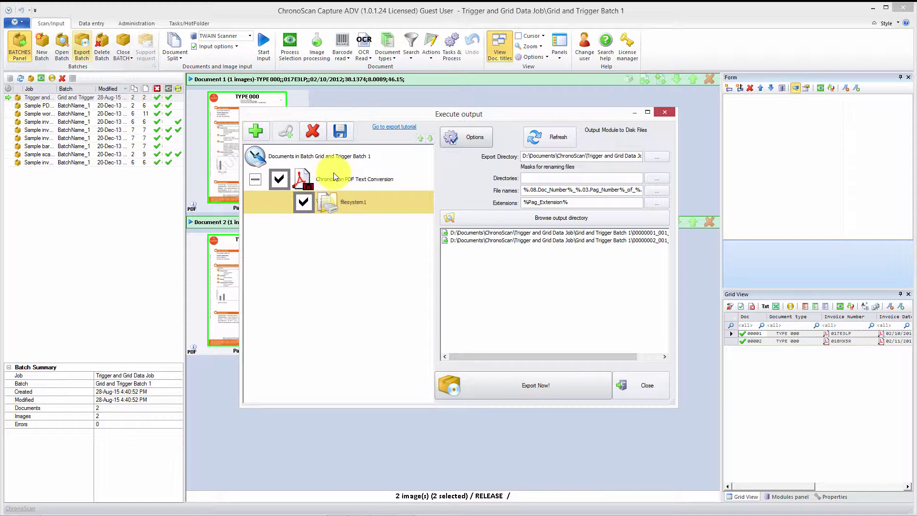
# - Add a new export output that uses the TXT Report format with File System as its destination
pyautogui.click(261, 129)
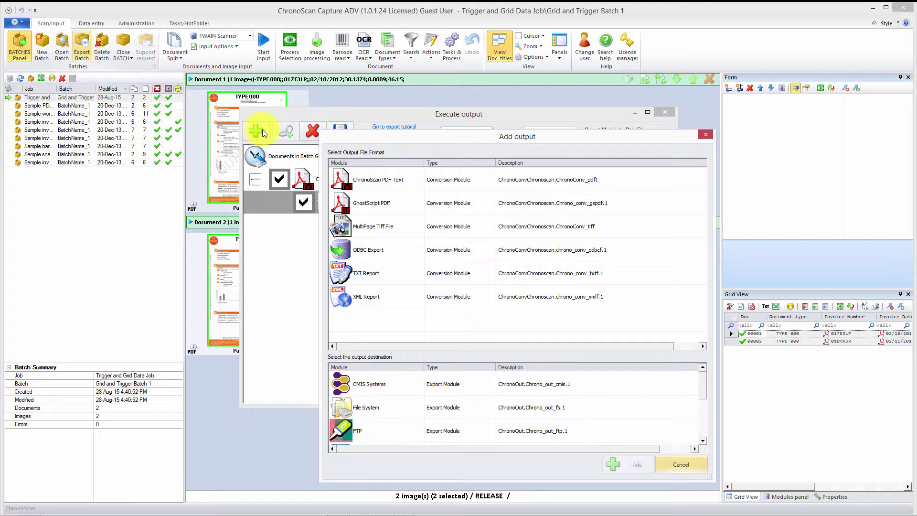
pyautogui.click(365, 273)
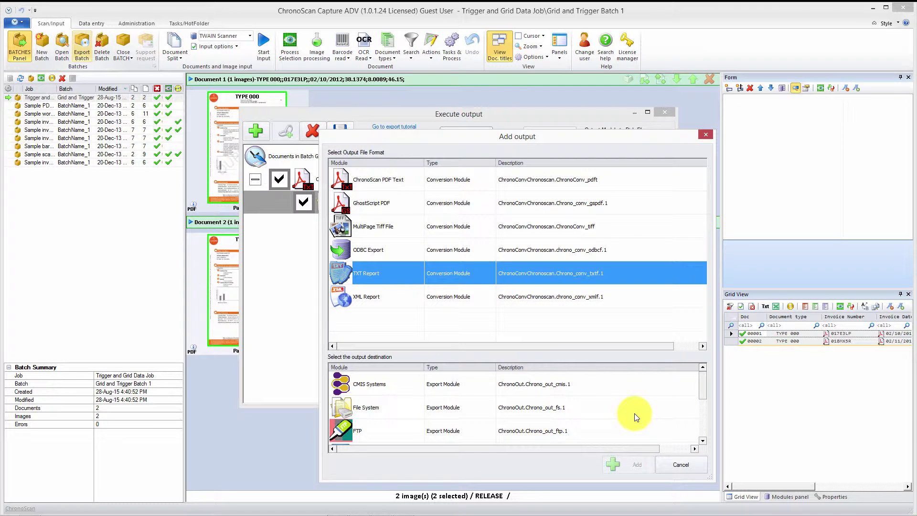
pyautogui.moveTo(702, 393)
pyautogui.mouseDown()
pyautogui.moveTo(700, 440)
pyautogui.moveTo(706, 395)
pyautogui.mouseUp()
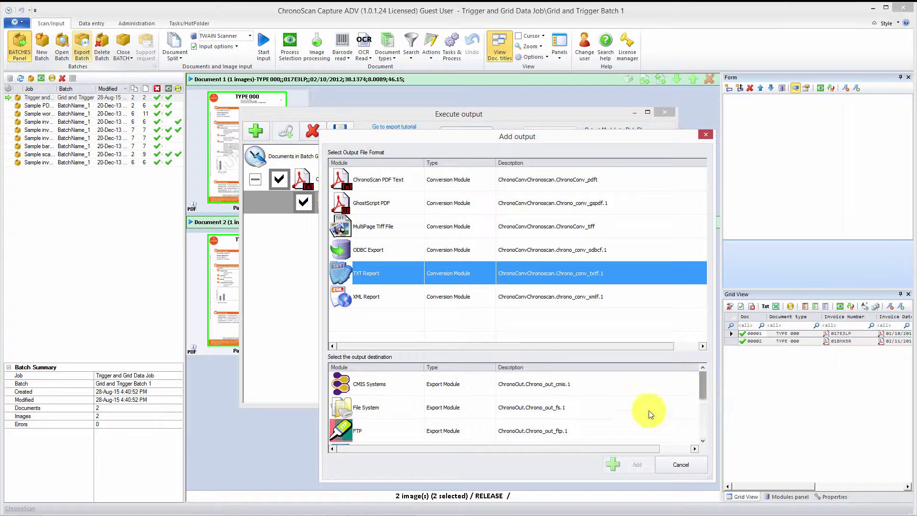
pyautogui.click(370, 410)
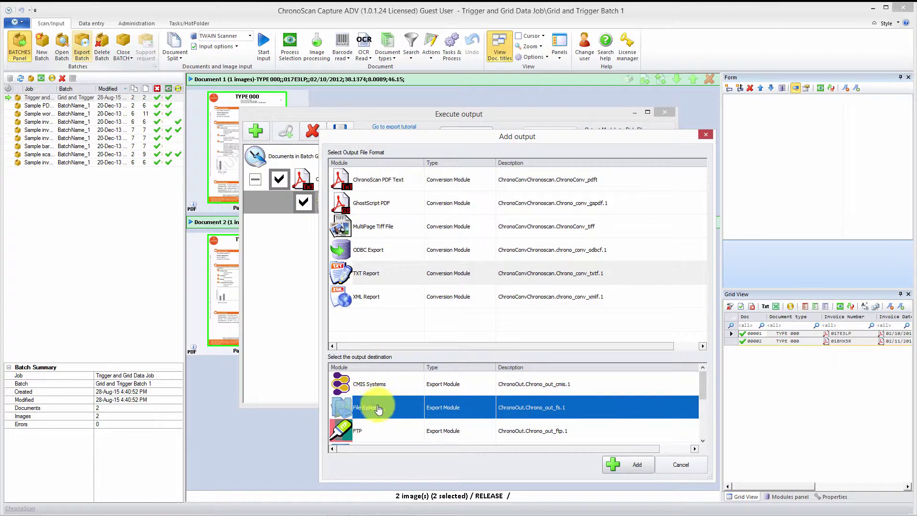
pyautogui.click(368, 268)
pyautogui.click(362, 406)
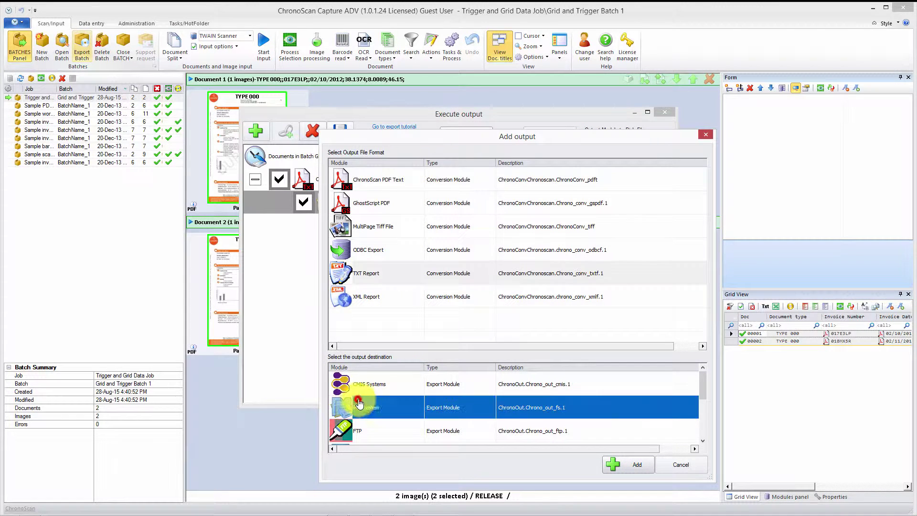
pyautogui.click(634, 465)
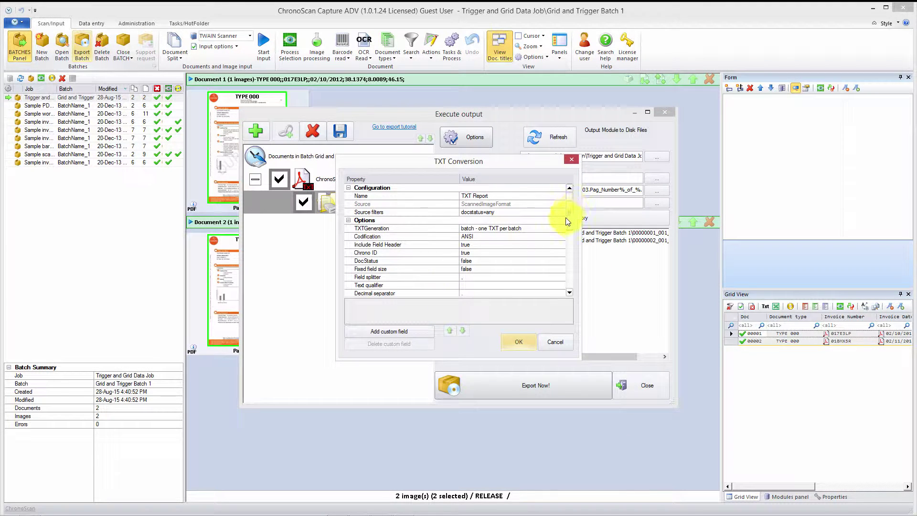
# - Set the TXT report's TXTGeneration option to "batch - one TXT per batch"
pyautogui.click(549, 226)
pyautogui.click(560, 230)
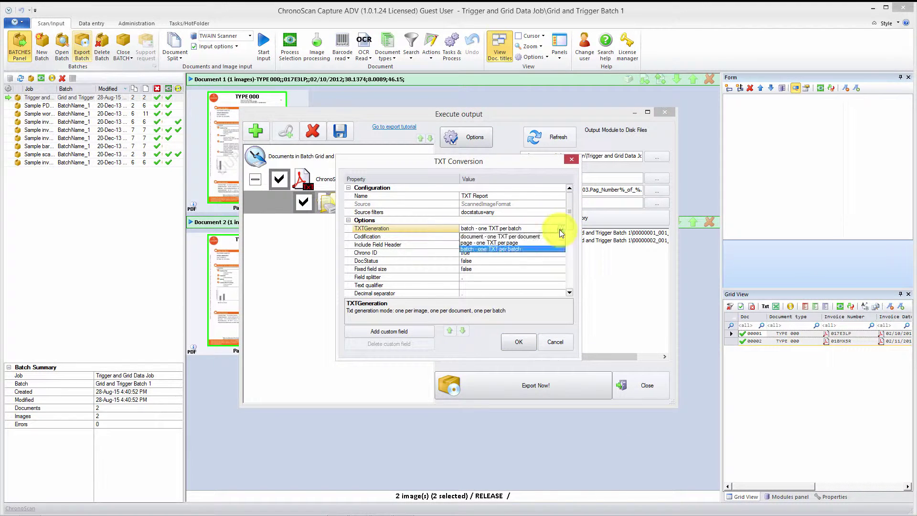
pyautogui.click(504, 249)
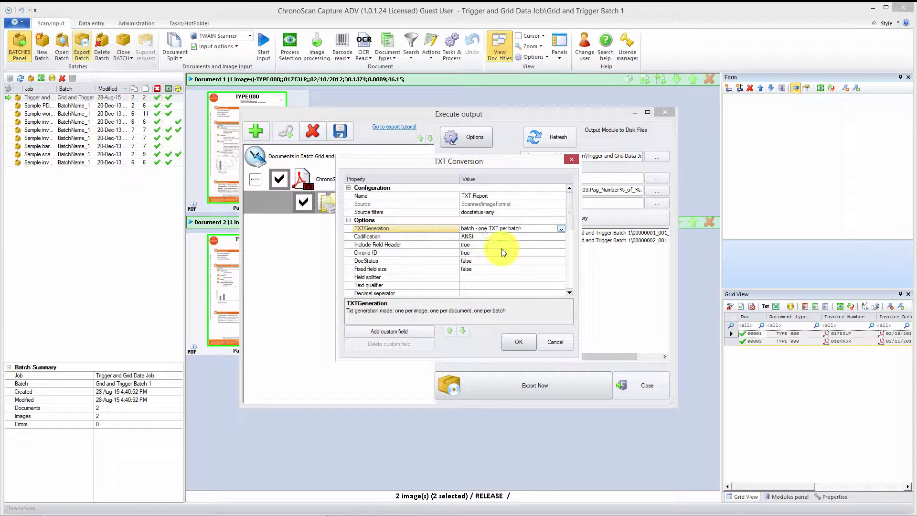
# - Set Export XGrid data to true for Grid control module 1 and accept the TXT conversion settings
pyautogui.moveTo(569, 212); pyautogui.dragTo(572, 258)
pyautogui.scroll(4, 570, 260)
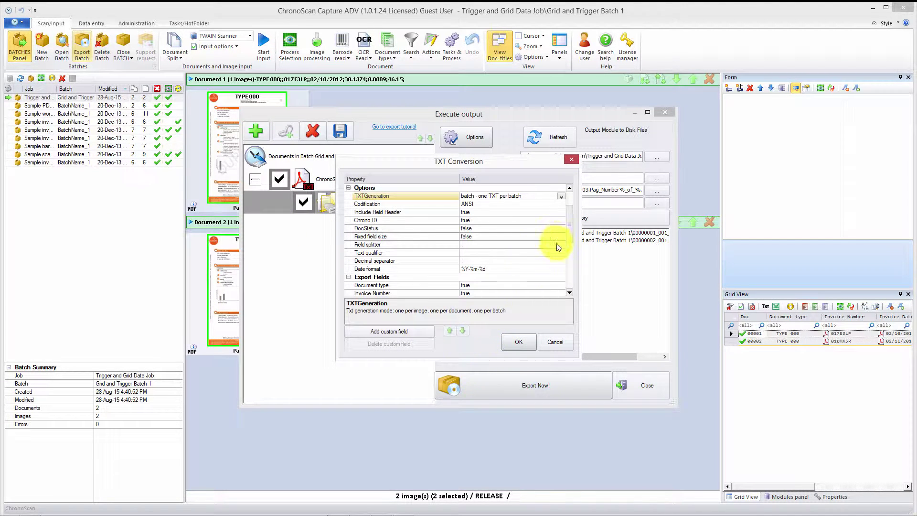
pyautogui.moveTo(572, 216); pyautogui.dragTo(567, 270)
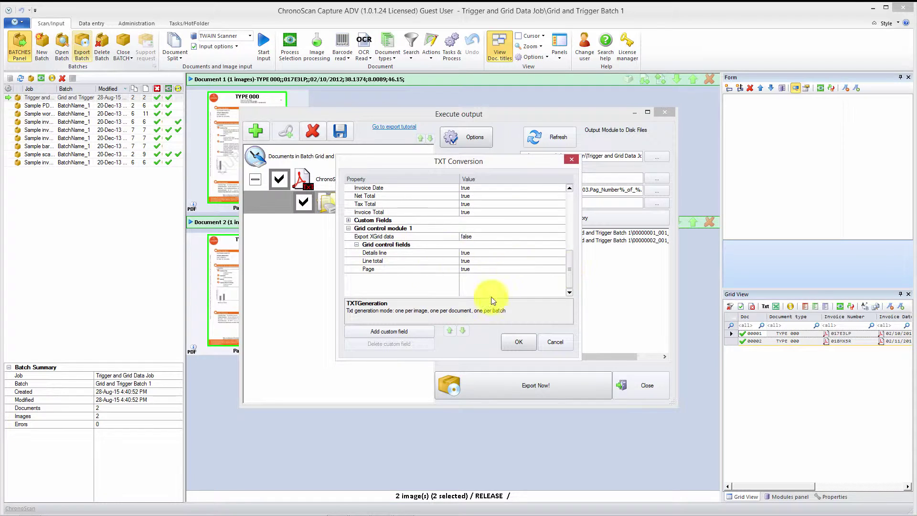
pyautogui.click(382, 237)
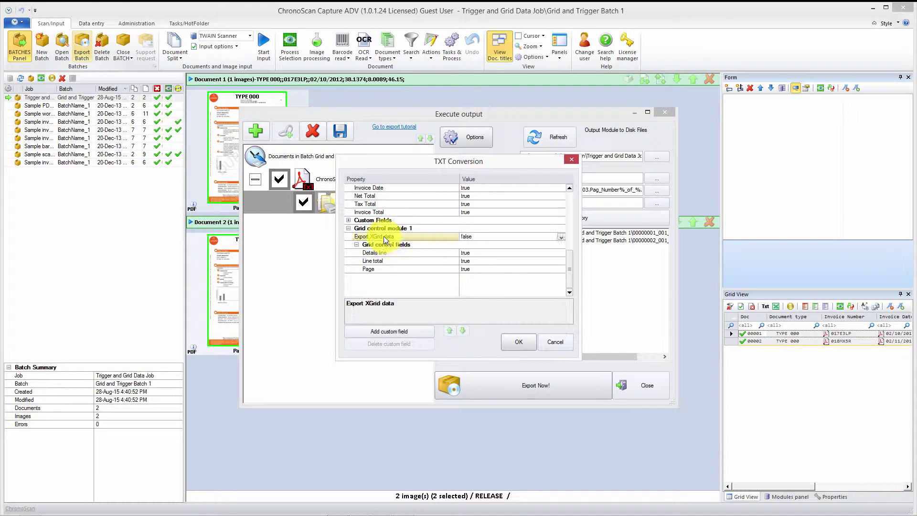
pyautogui.moveTo(571, 266)
pyautogui.mouseDown()
pyautogui.moveTo(572, 225)
pyautogui.moveTo(574, 283)
pyautogui.moveTo(573, 225)
pyautogui.moveTo(573, 278)
pyautogui.mouseUp()
pyautogui.click(559, 238)
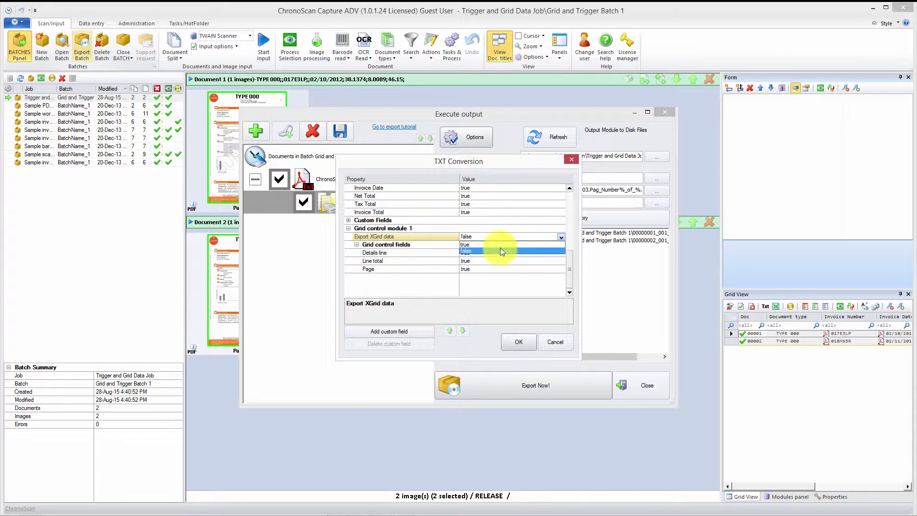
pyautogui.click(519, 341)
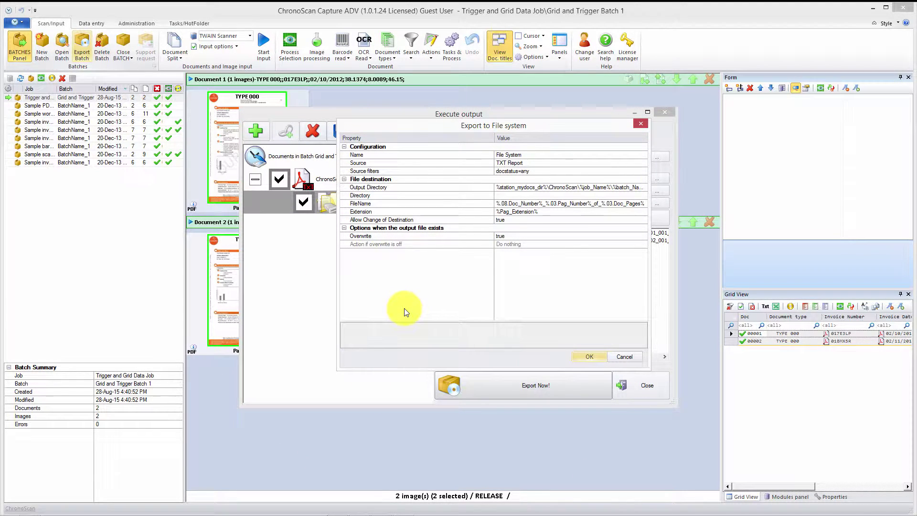
# - Set the file extension of the TXT report's File System output to csv and accept the settings
pyautogui.click(362, 211)
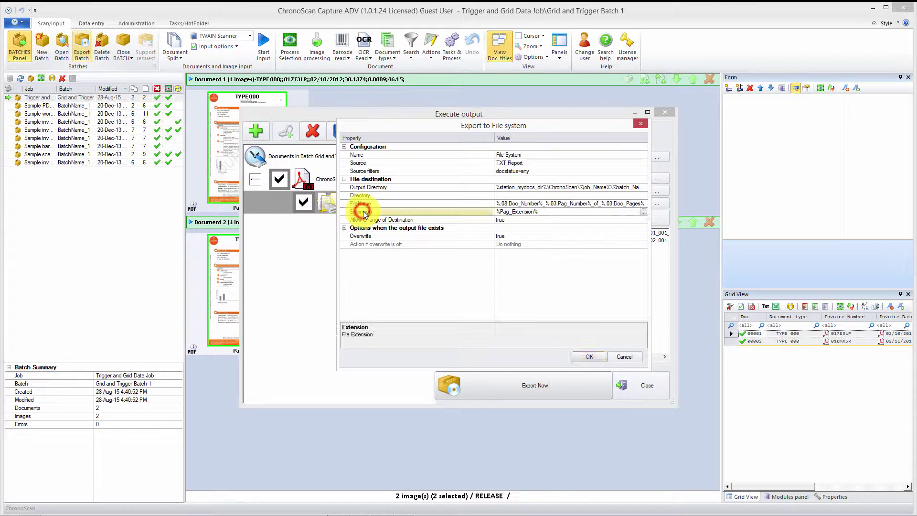
pyautogui.click(543, 212)
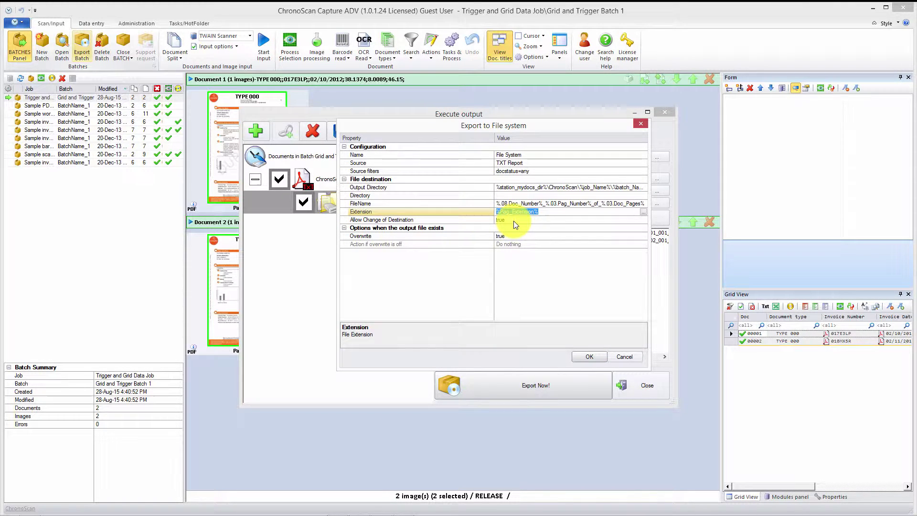
pyautogui.press('BackSpace')
pyautogui.write('csv')
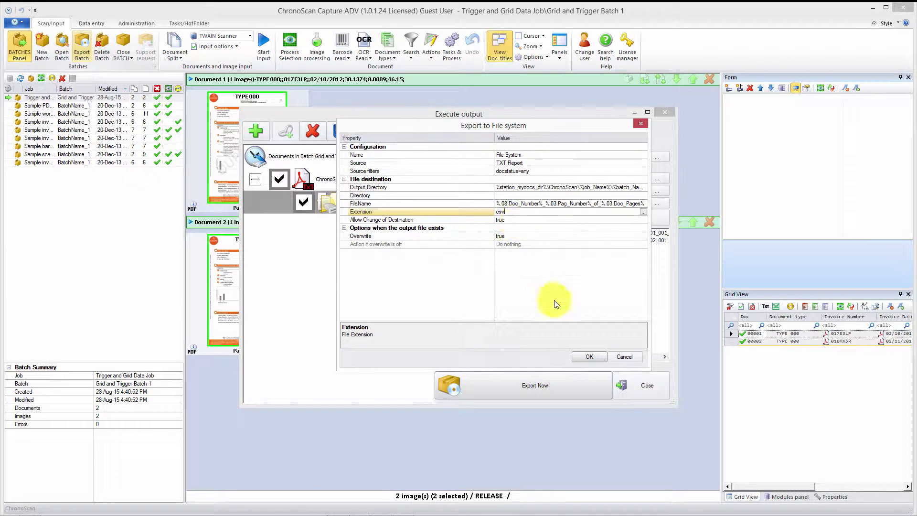
pyautogui.click(586, 356)
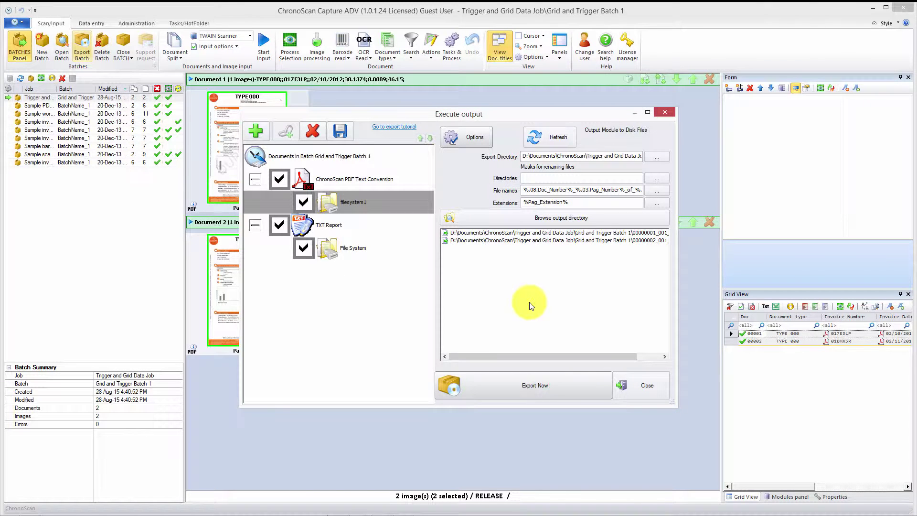
# - Compare the filesystem1 and File System outputs, and review the TXT report's export options for its destination and csv extension
pyautogui.click(354, 248)
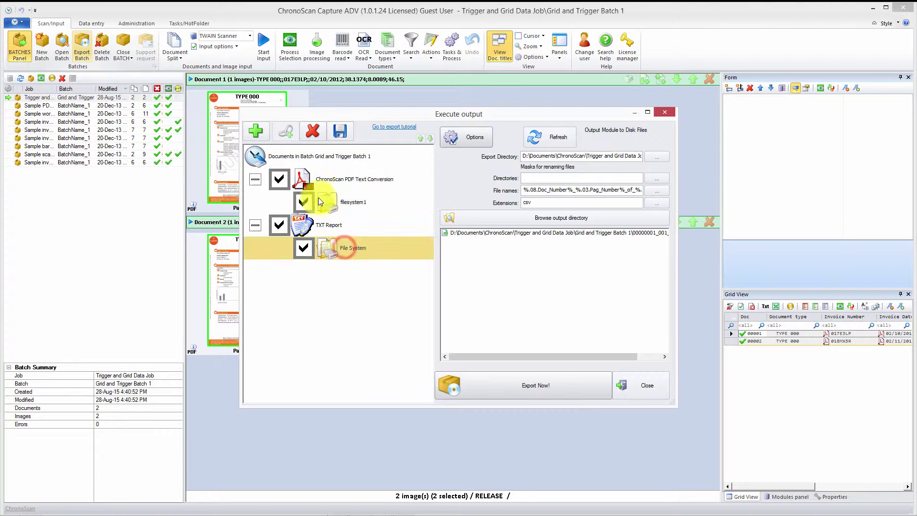
pyautogui.click(349, 196)
pyautogui.click(354, 248)
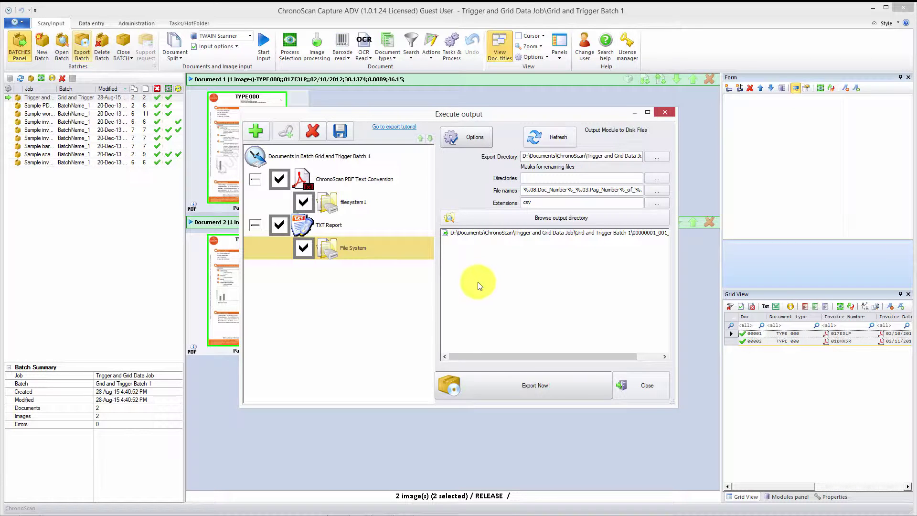
pyautogui.click(470, 140)
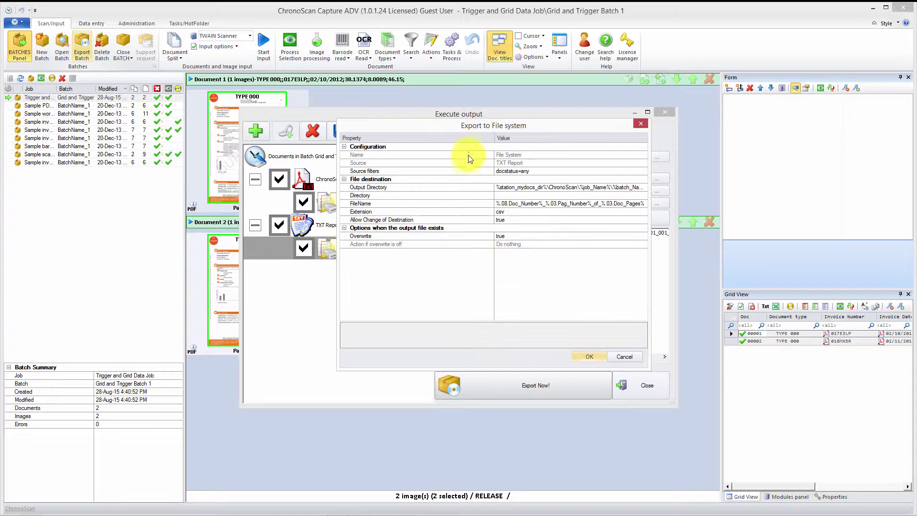
pyautogui.click(468, 126)
pyautogui.moveTo(470, 141); pyautogui.dragTo(458, 133)
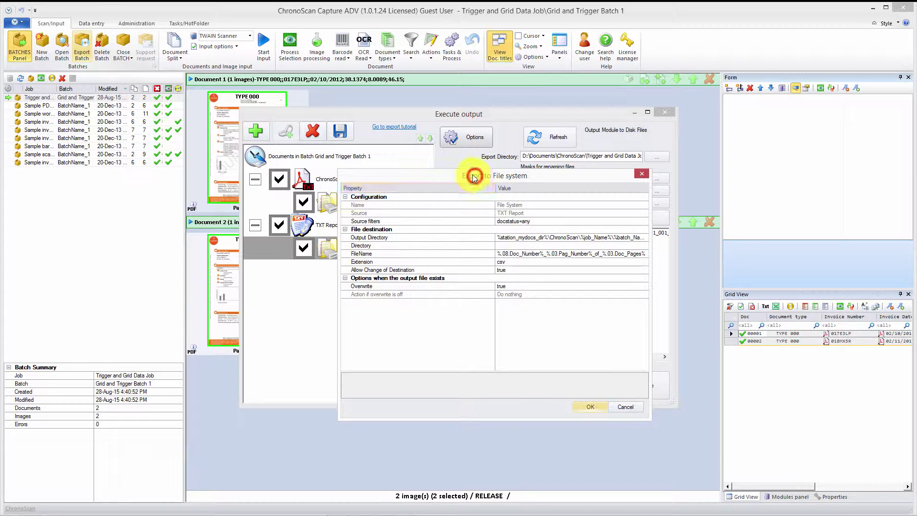
pyautogui.moveTo(474, 178); pyautogui.dragTo(463, 160)
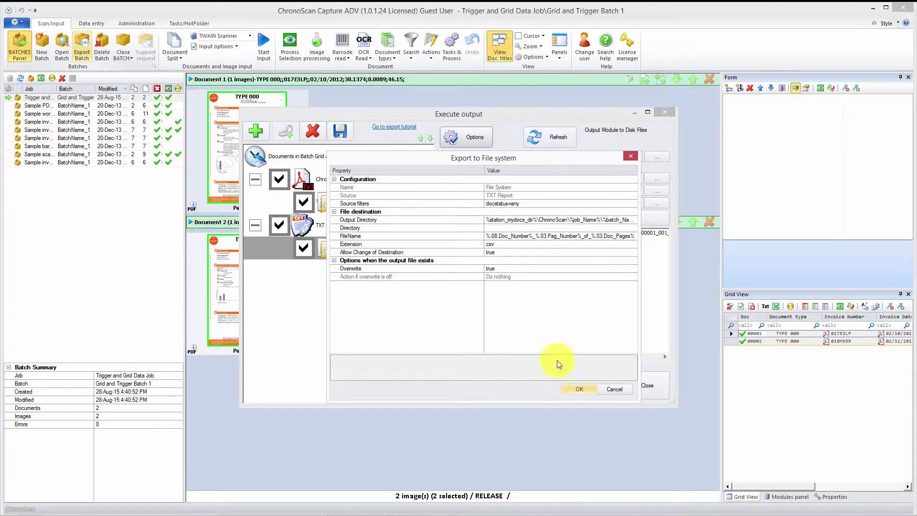
pyautogui.click(565, 388)
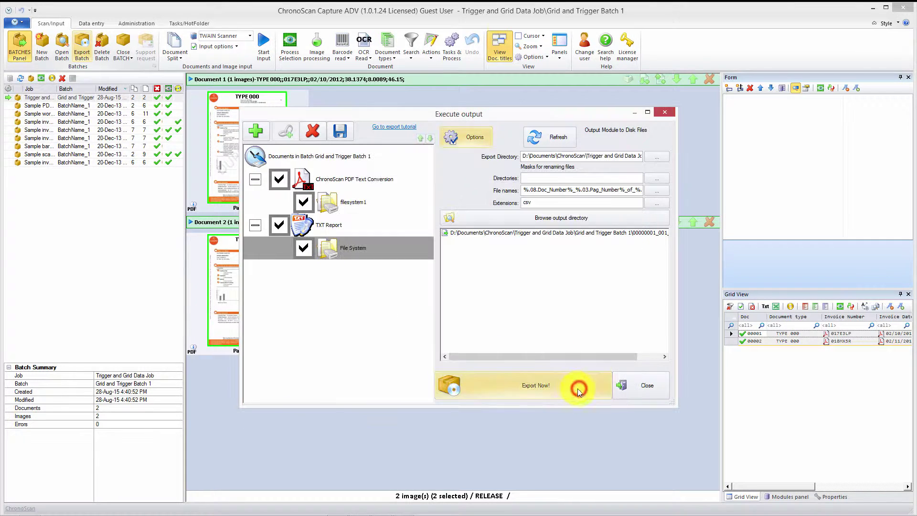
# - Run the export and check the second exported PDF, 00000002_001_of_001.pdf, from the output report
pyautogui.click(526, 388)
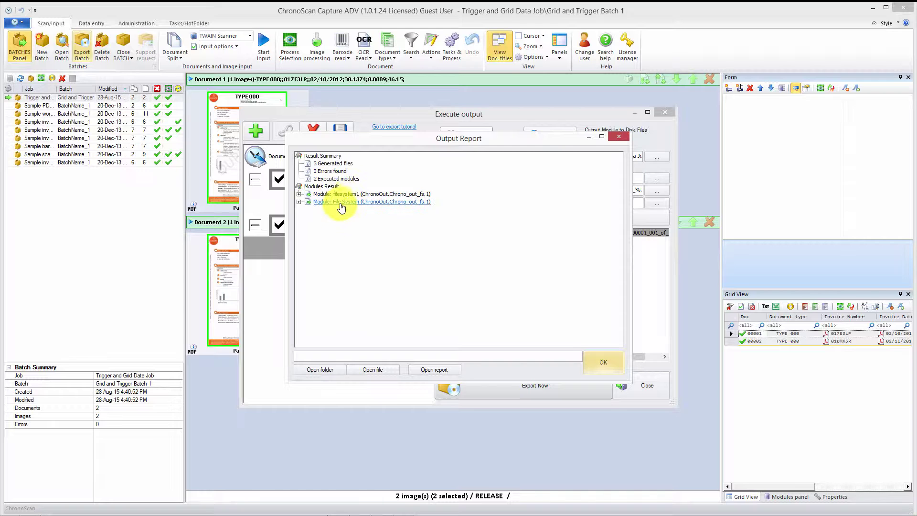
pyautogui.click(299, 194)
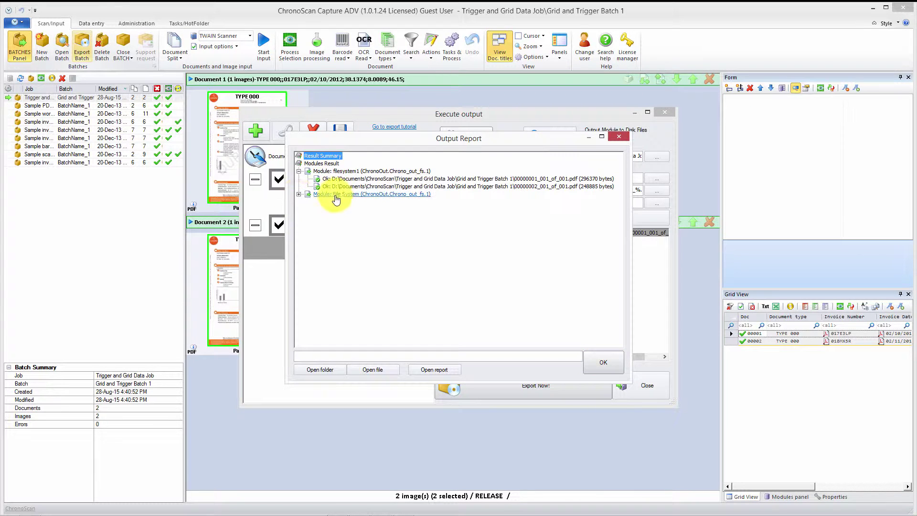
pyautogui.click(437, 186)
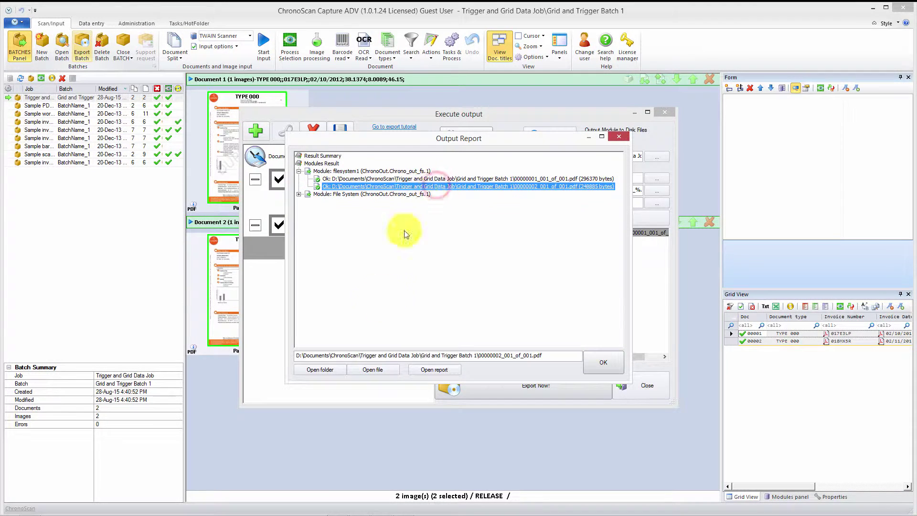
pyautogui.click(372, 369)
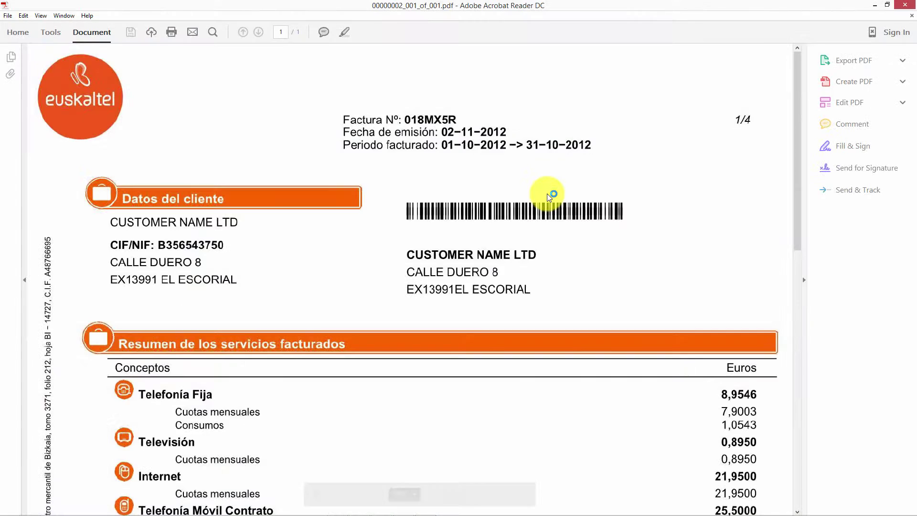
pyautogui.scroll(-4, 569, 204)
pyautogui.click(905, 4)
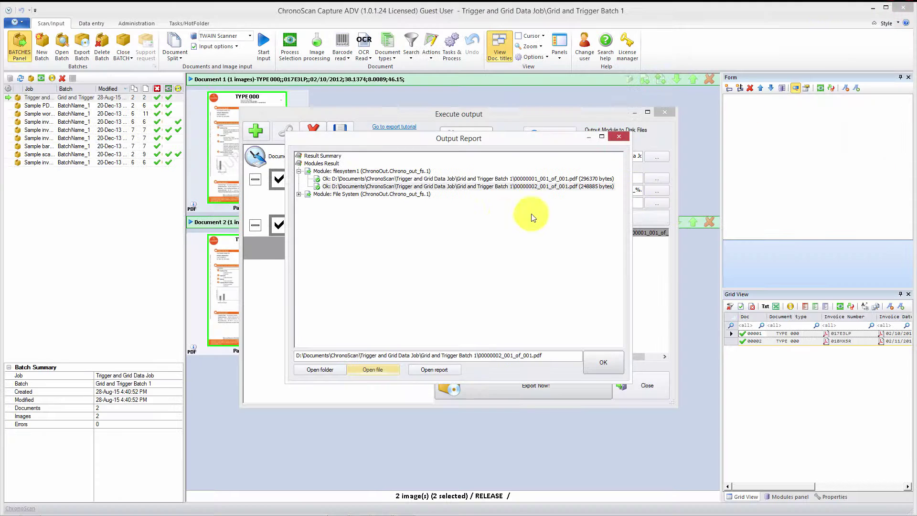
# - Open the exported 00000001_001_of_002.csv from the File System module's results in Excel and review its document type, invoice number and date columns
pyautogui.click(299, 194)
pyautogui.click(348, 202)
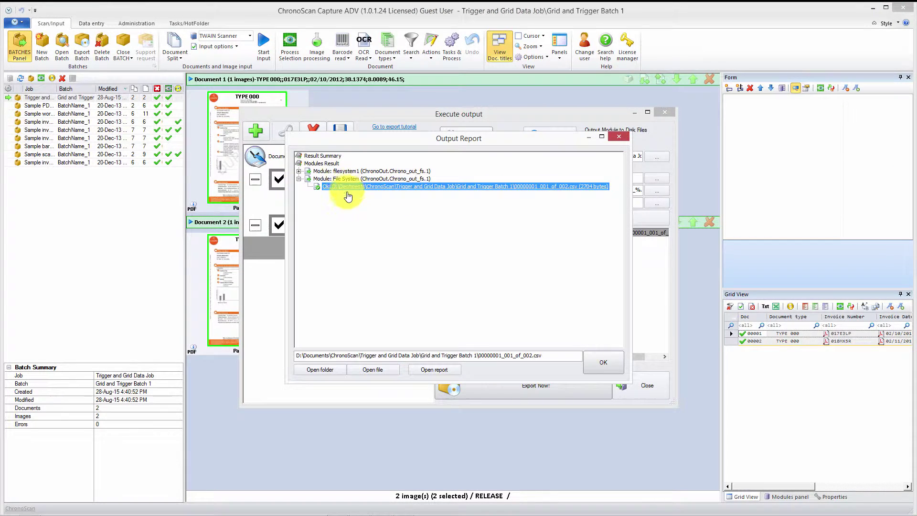
pyautogui.click(368, 369)
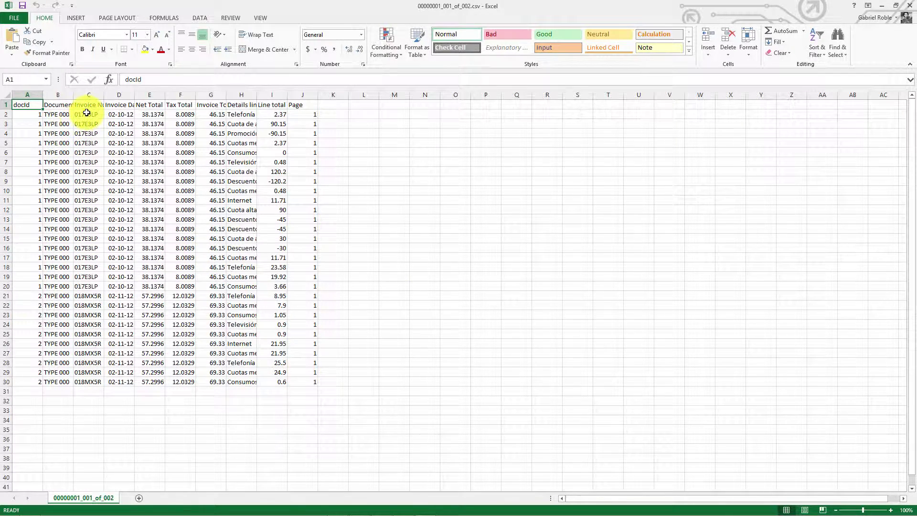
pyautogui.moveTo(88, 115); pyautogui.dragTo(92, 371)
pyautogui.moveTo(47, 126); pyautogui.dragTo(62, 371)
pyautogui.click(123, 143)
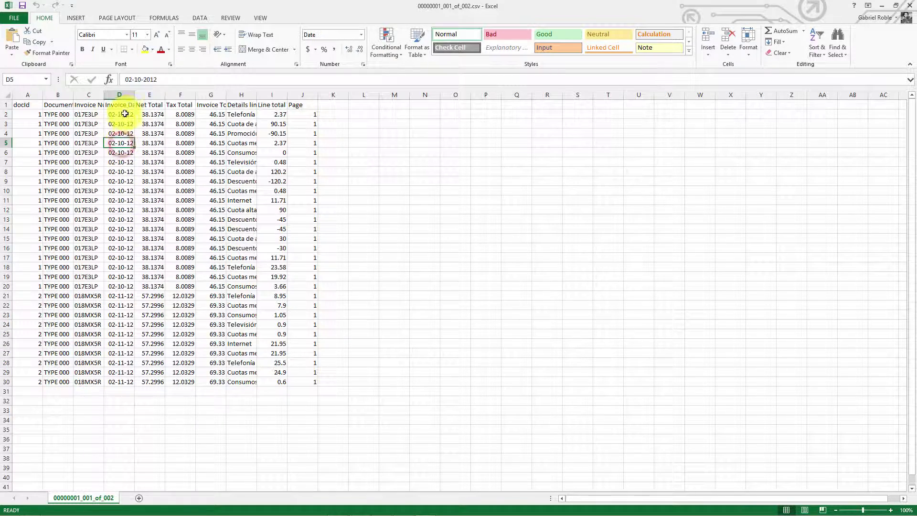
# - Autofit the Invoice Number, Invoice Date, Tax Total, Invoice Total and Details line columns to their contents
pyautogui.doubleClick(134, 95)
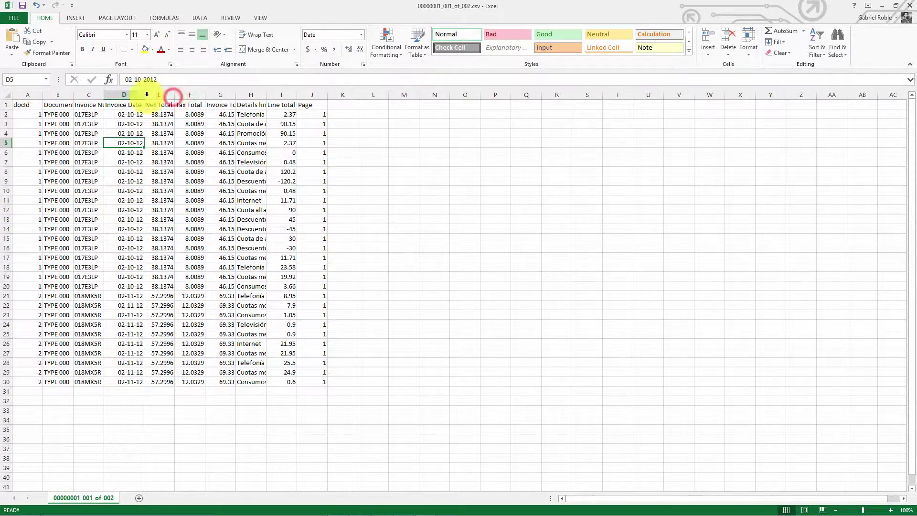
pyautogui.doubleClick(104, 95)
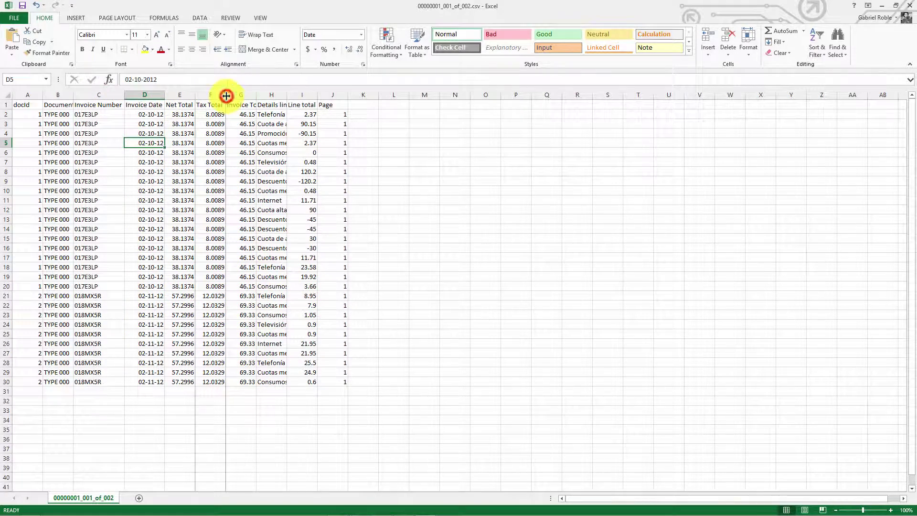
pyautogui.doubleClick(225, 95)
pyautogui.doubleClick(257, 95)
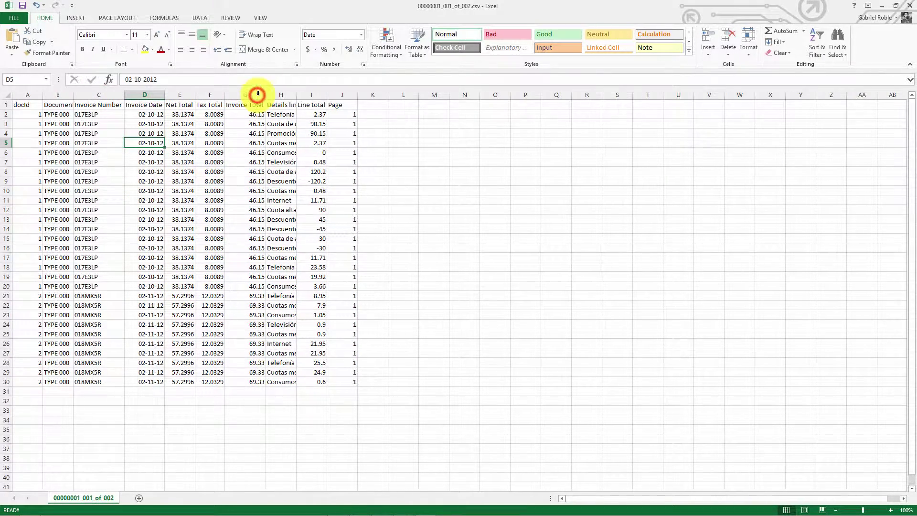
pyautogui.doubleClick(296, 94)
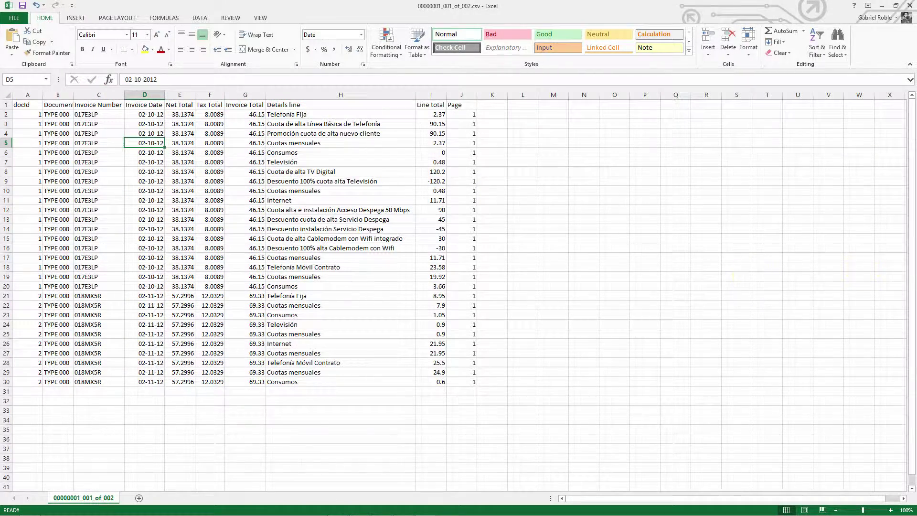